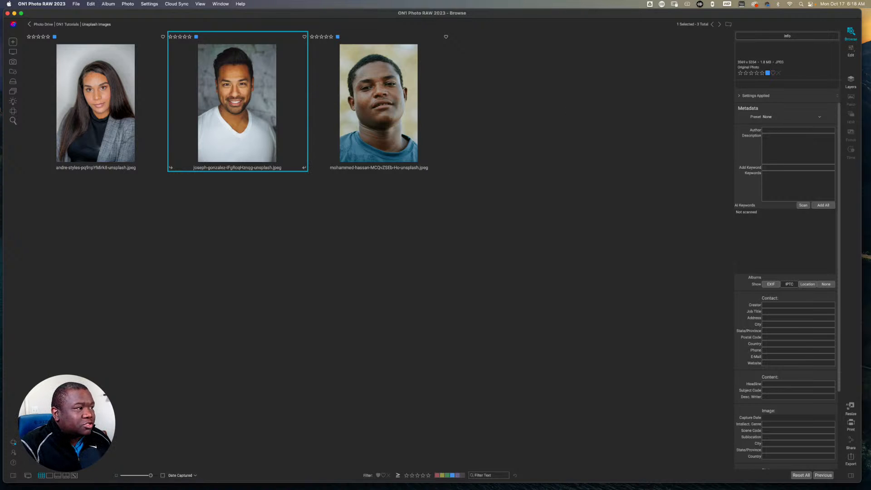
# Open the selected portrait for editing and enlarge it to 375% around both eyes.
pyautogui.click(851, 48)
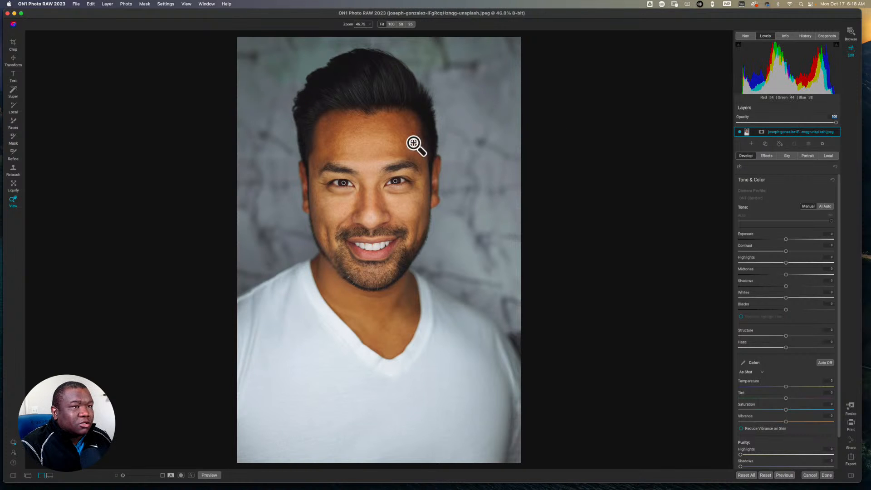
pyautogui.click(369, 179)
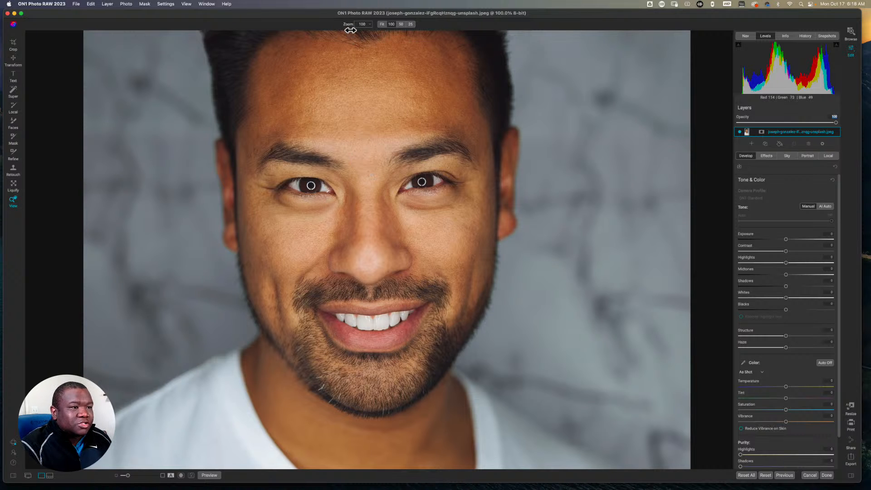
pyautogui.moveTo(345, 24); pyautogui.dragTo(349, 25)
pyautogui.moveTo(371, 104); pyautogui.dragTo(407, 188)
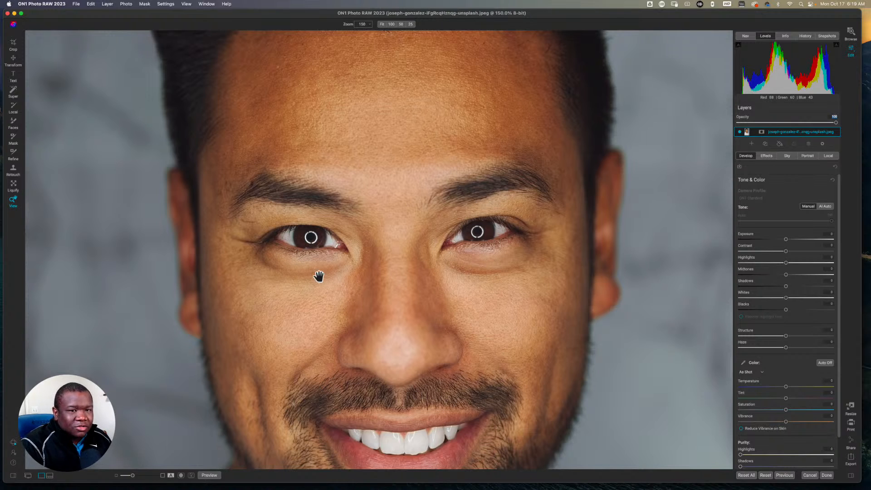
pyautogui.click(13, 170)
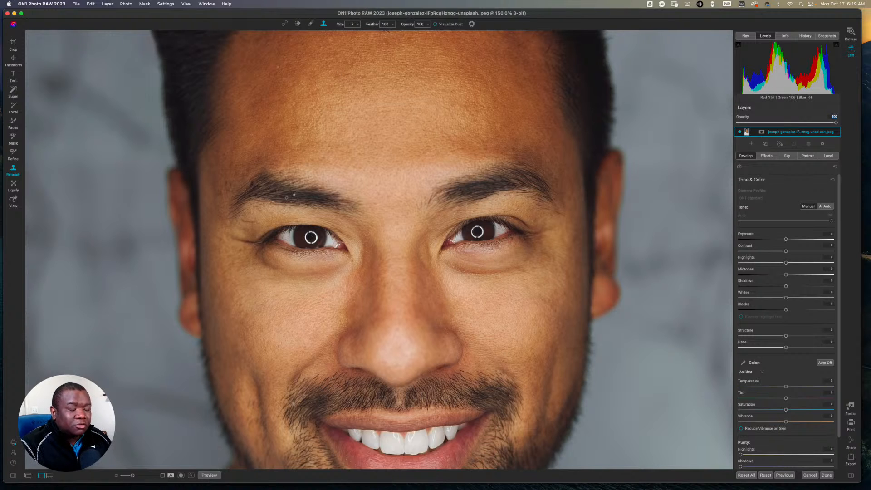
pyautogui.press('z')
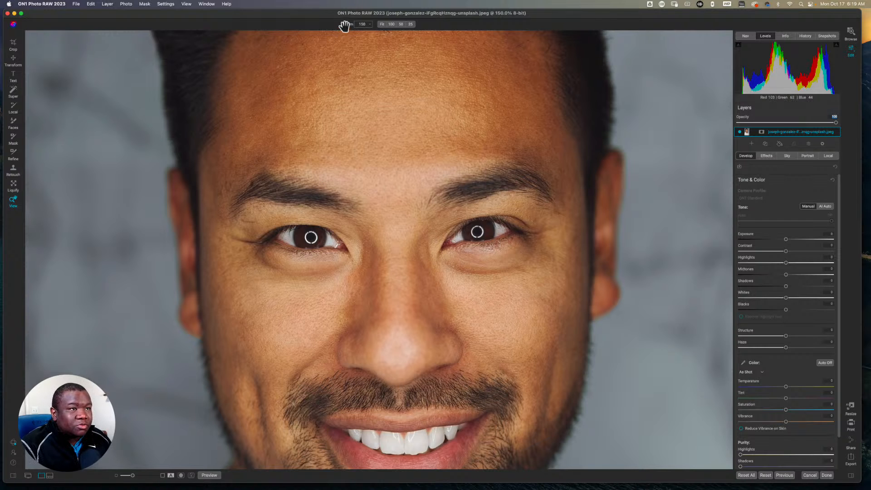
pyautogui.moveTo(346, 24); pyautogui.dragTo(290, 248)
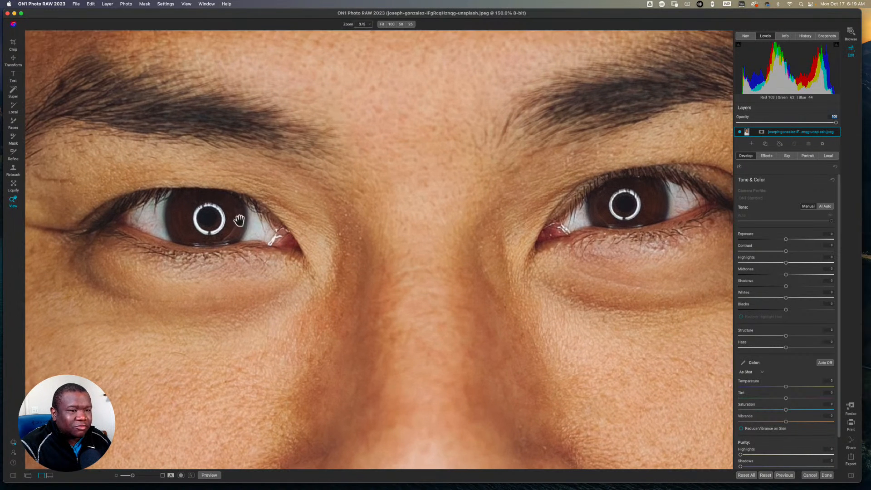
pyautogui.moveTo(240, 218); pyautogui.dragTo(284, 232)
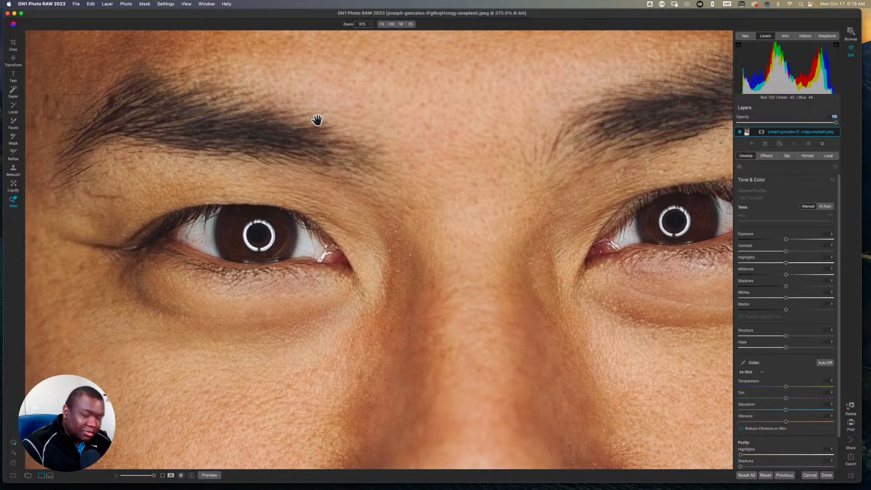
# Try to remove the edge of the ring-light reflection in the subject's right eye with a size 10 Heal-mode brush, and undo it.
pyautogui.click(11, 171)
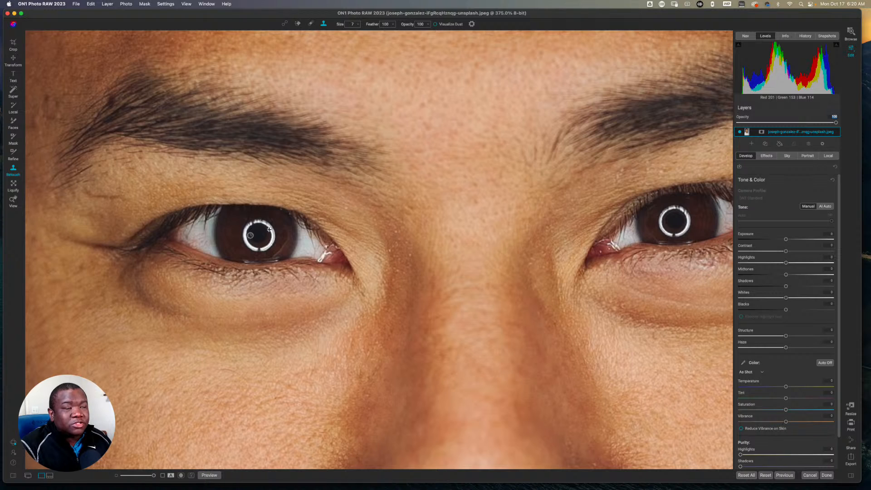
pyautogui.click(285, 24)
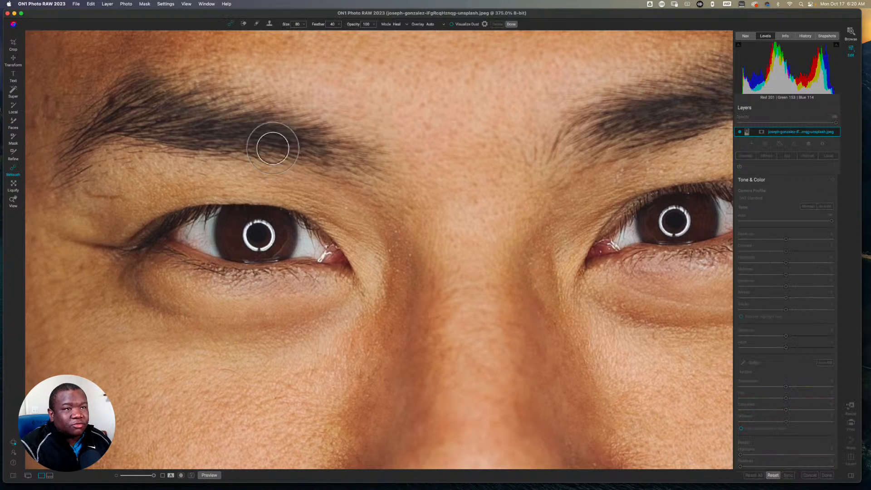
pyautogui.press('[')
pyautogui.press('[')
pyautogui.press('[')
pyautogui.press('[')
pyautogui.press('[')
pyautogui.press('[')
pyautogui.press('[')
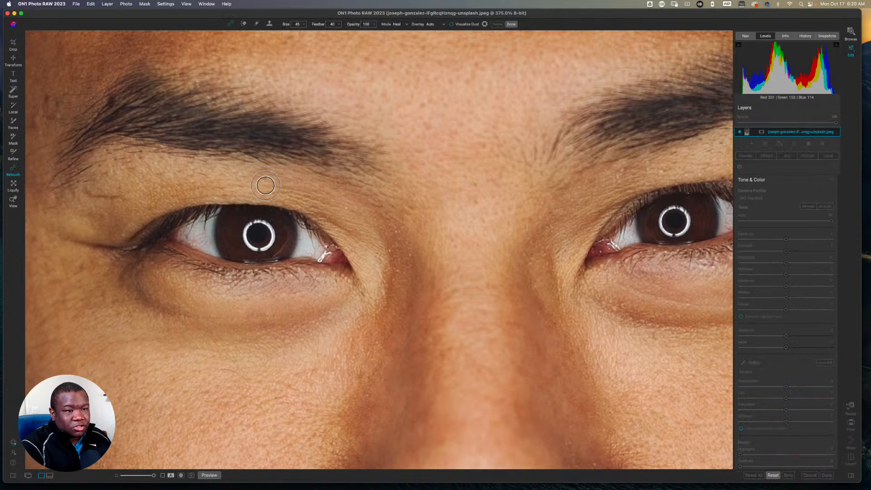
pyautogui.press('[')
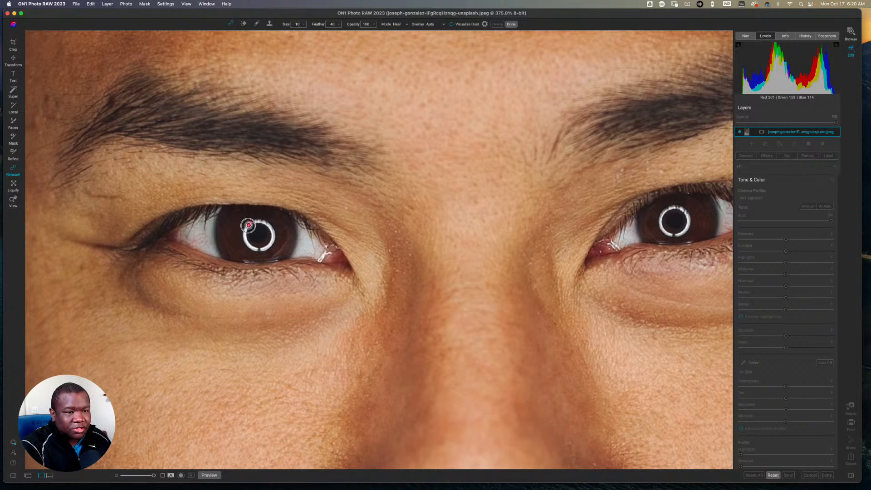
pyautogui.moveTo(247, 226); pyautogui.dragTo(245, 236)
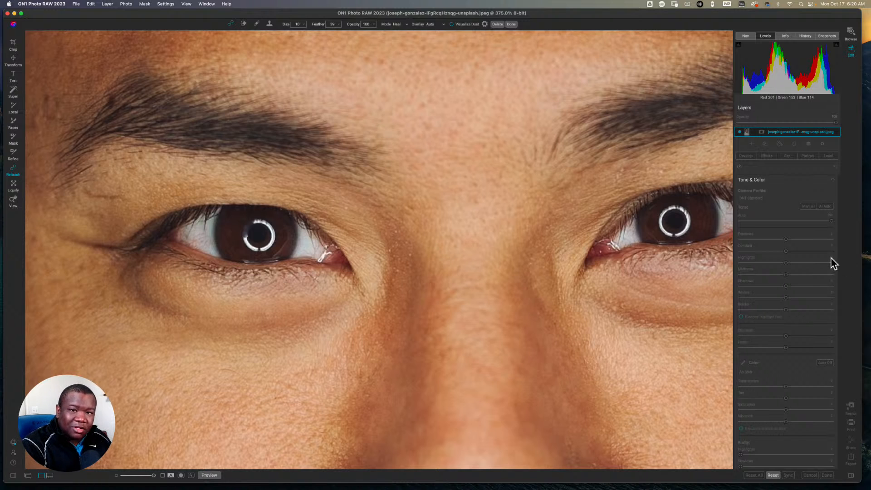
pyautogui.press('super+z')
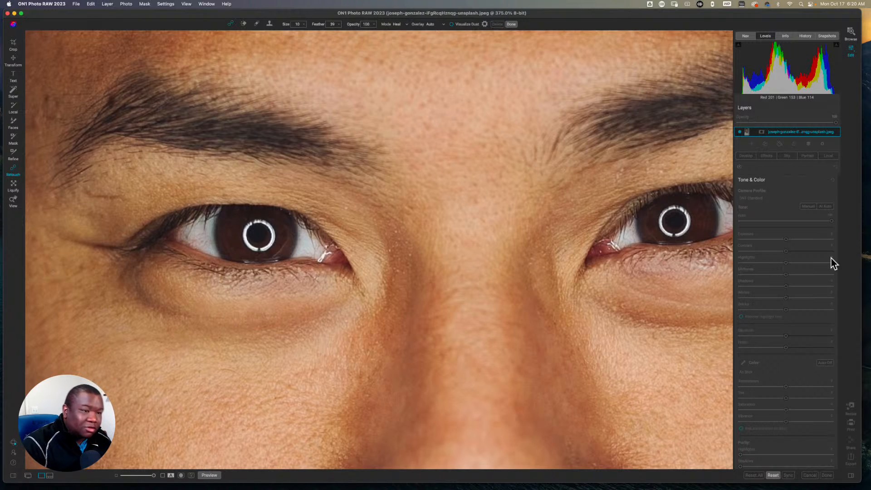
# Try to remove the same reflection edge with the 25-feather retouching brush at size 10, and undo the stroke.
pyautogui.click(256, 23)
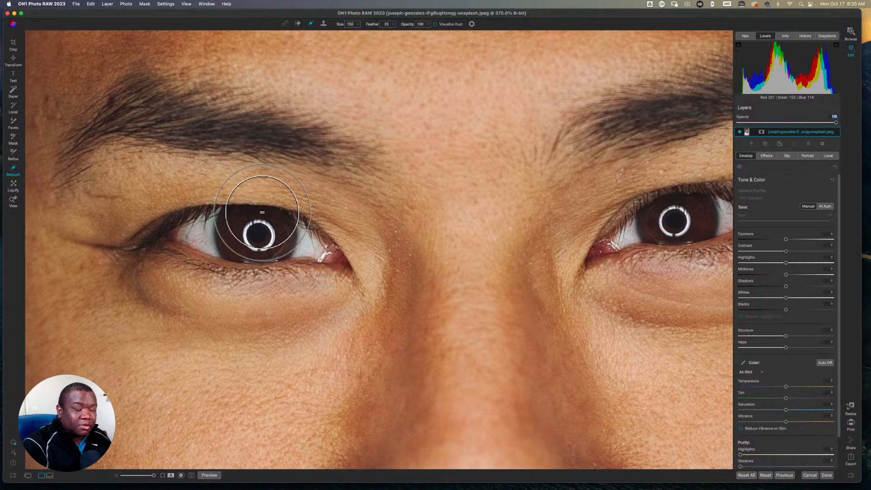
pyautogui.press('[')
pyautogui.press('[')
pyautogui.press('[')
pyautogui.press('[')
pyautogui.press('[')
pyautogui.press('[')
pyautogui.press('[')
pyautogui.press('[')
pyautogui.press('[')
pyautogui.press('[')
pyautogui.press('[')
pyautogui.press('[')
pyautogui.press('[')
pyautogui.press('[')
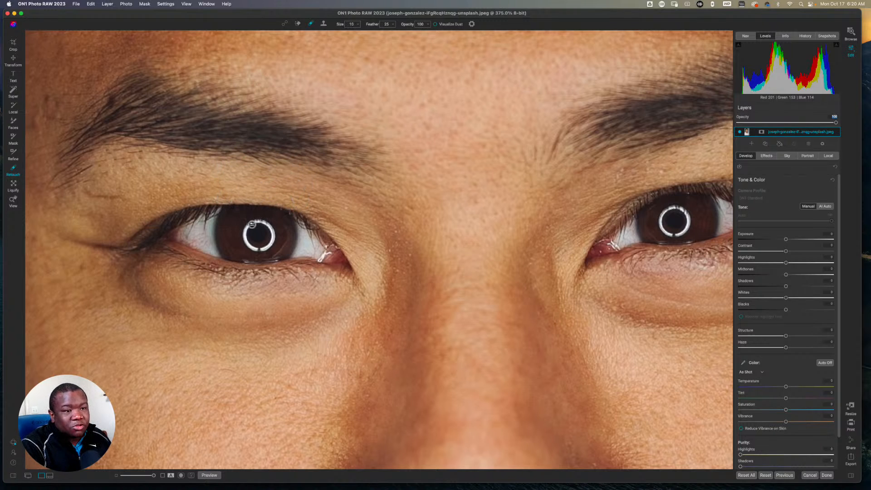
pyautogui.moveTo(251, 223); pyautogui.dragTo(245, 237)
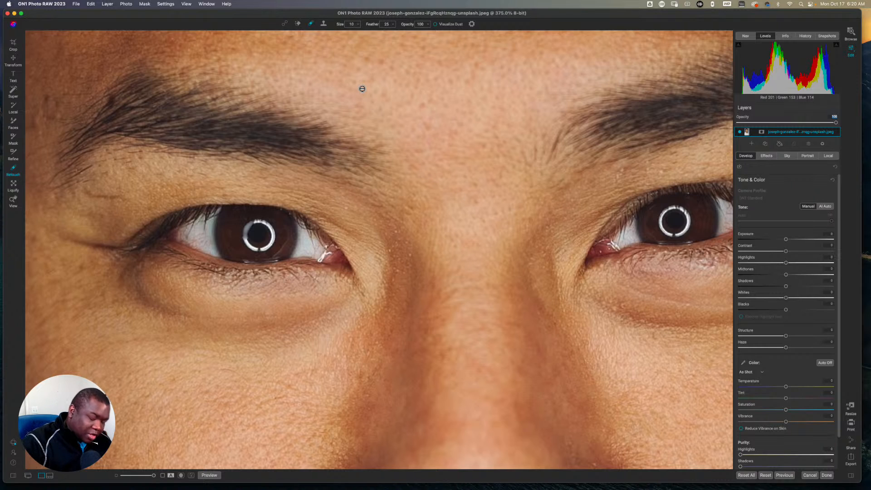
pyautogui.press('super+z')
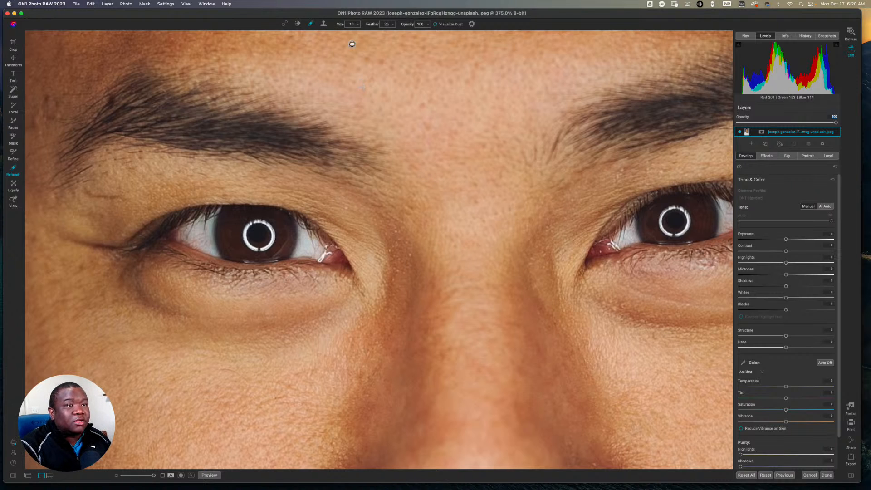
# Clone clean iris over the ring-light reflection in the subject's right eye with the Clone Stamp at feather 100.
pyautogui.click(323, 23)
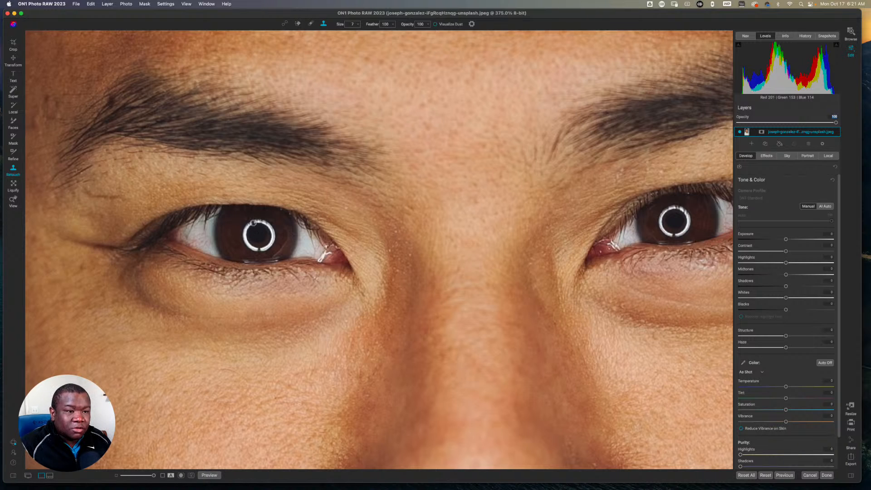
pyautogui.click(253, 223)
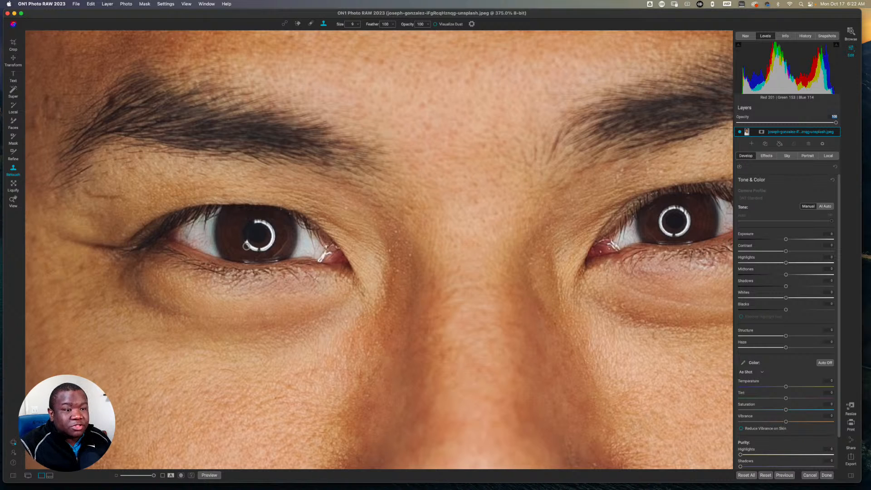
pyautogui.moveTo(245, 242); pyautogui.dragTo(247, 241)
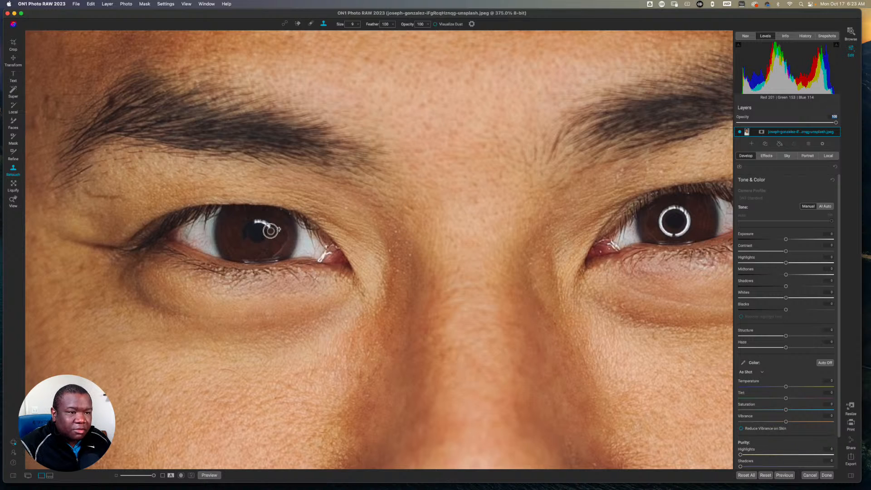
pyautogui.moveTo(270, 226); pyautogui.dragTo(252, 223)
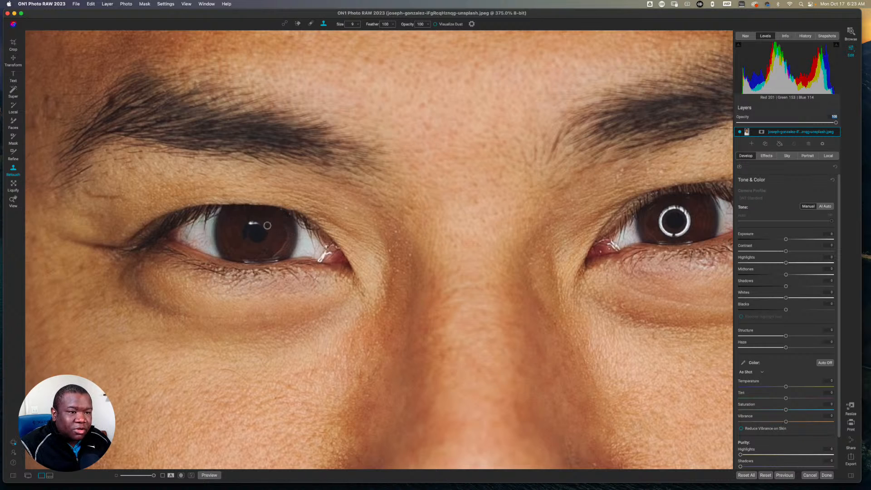
pyautogui.moveTo(265, 224)
pyautogui.mouseDown()
pyautogui.moveTo(248, 224)
pyautogui.moveTo(261, 224)
pyautogui.mouseUp()
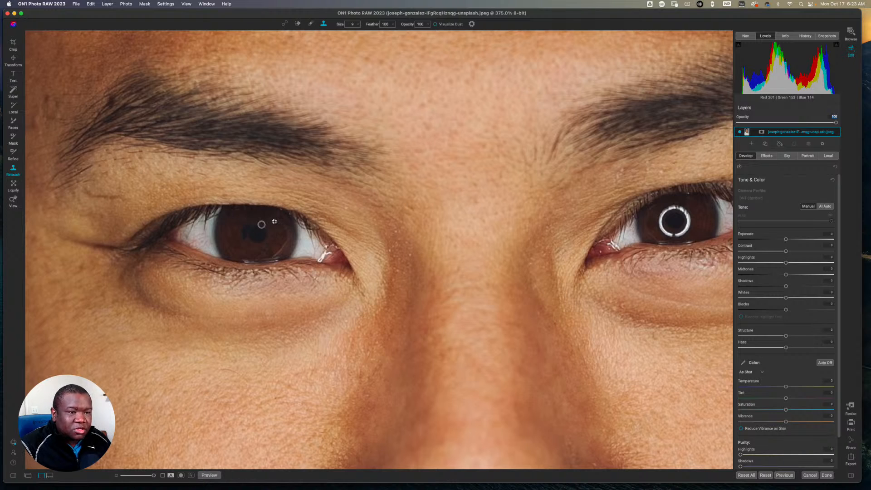
# Even out the right eye's iris around the pupil by cloning freshly sampled iris texture over the leftover traces.
pyautogui.keyDown('alt'); pyautogui.click(225, 237); pyautogui.keyUp('alt')
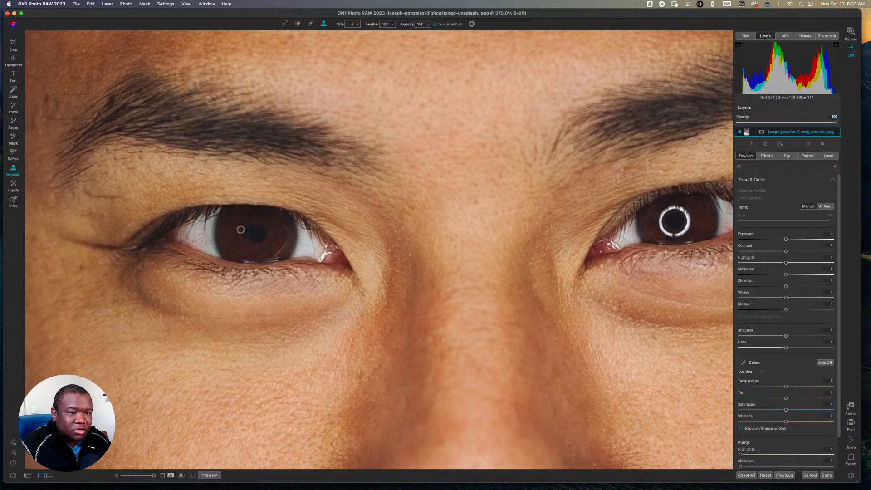
pyautogui.moveTo(245, 224)
pyautogui.mouseDown()
pyautogui.moveTo(245, 237)
pyautogui.moveTo(244, 221)
pyautogui.moveTo(242, 239)
pyautogui.moveTo(229, 238)
pyautogui.moveTo(238, 240)
pyautogui.mouseUp()
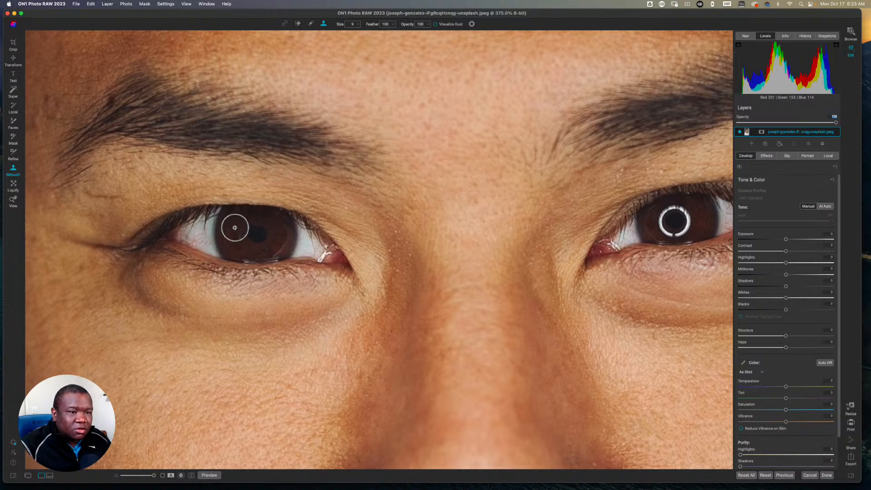
pyautogui.keyDown('alt'); pyautogui.click(234, 227); pyautogui.keyUp('alt')
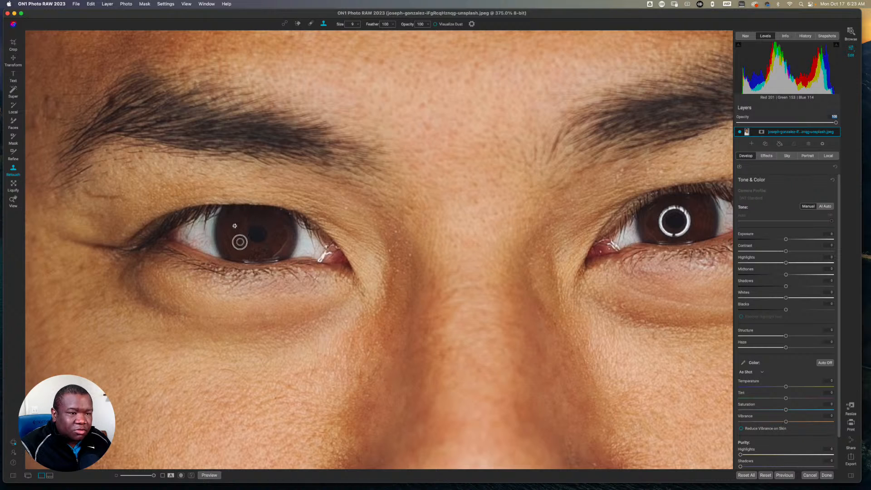
pyautogui.moveTo(240, 242); pyautogui.dragTo(241, 240)
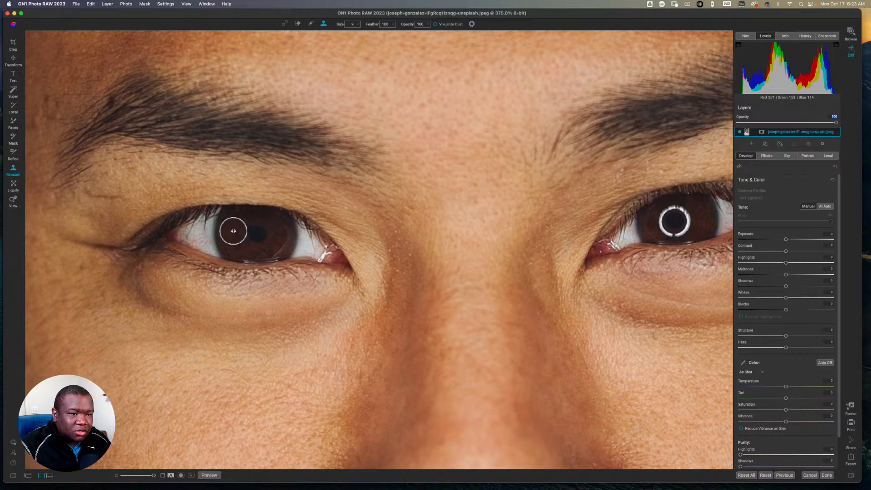
pyautogui.keyDown('alt'); pyautogui.click(231, 227); pyautogui.keyUp('alt')
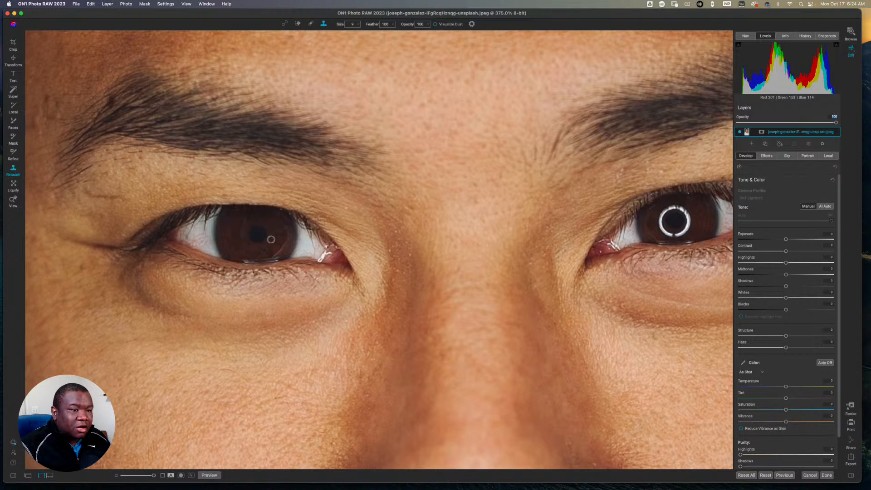
pyautogui.moveTo(275, 234); pyautogui.dragTo(275, 242)
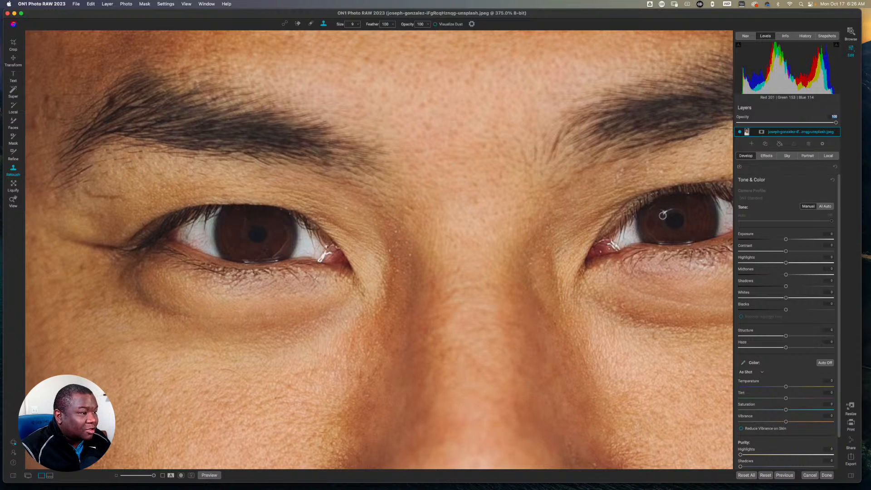
# Clone sampled iris texture over the remaining reflection traces around the pupil of the subject's left eye.
pyautogui.moveTo(662, 211)
pyautogui.mouseDown()
pyautogui.moveTo(670, 207)
pyautogui.moveTo(662, 210)
pyautogui.mouseUp()
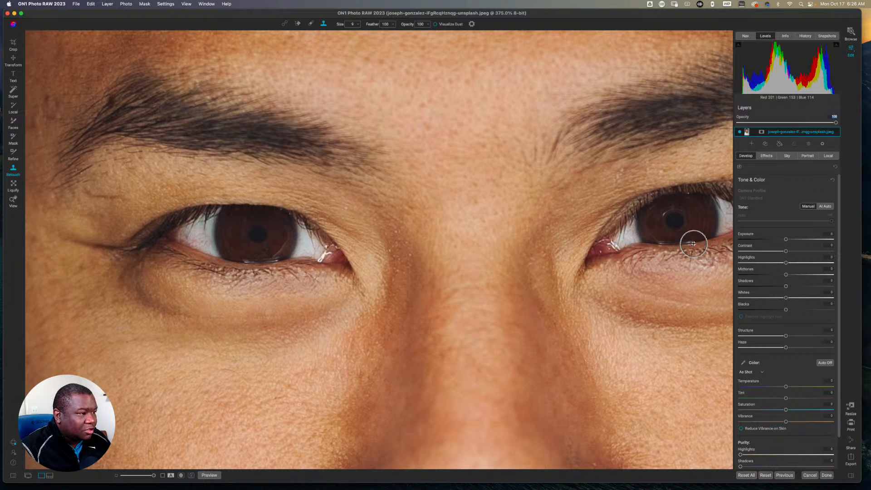
pyautogui.keyDown('alt'); pyautogui.click(700, 229); pyautogui.keyUp('alt')
pyautogui.moveTo(671, 207); pyautogui.dragTo(669, 208)
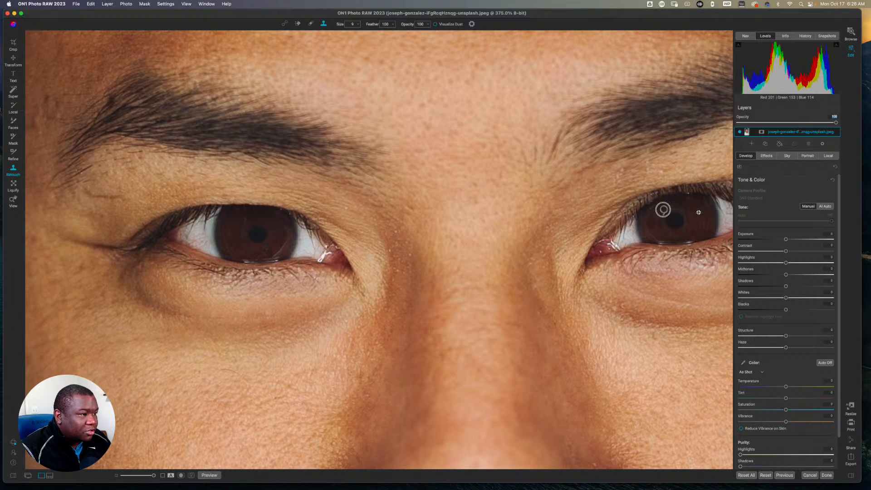
pyautogui.moveTo(662, 209); pyautogui.dragTo(673, 209)
pyautogui.click(666, 236)
pyautogui.keyDown('alt'); pyautogui.click(702, 221); pyautogui.keyUp('alt')
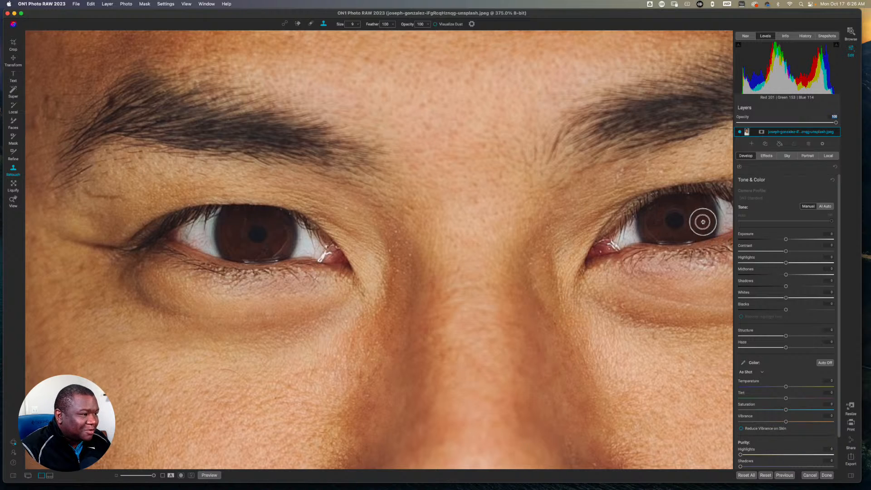
pyautogui.moveTo(663, 229); pyautogui.dragTo(670, 209)
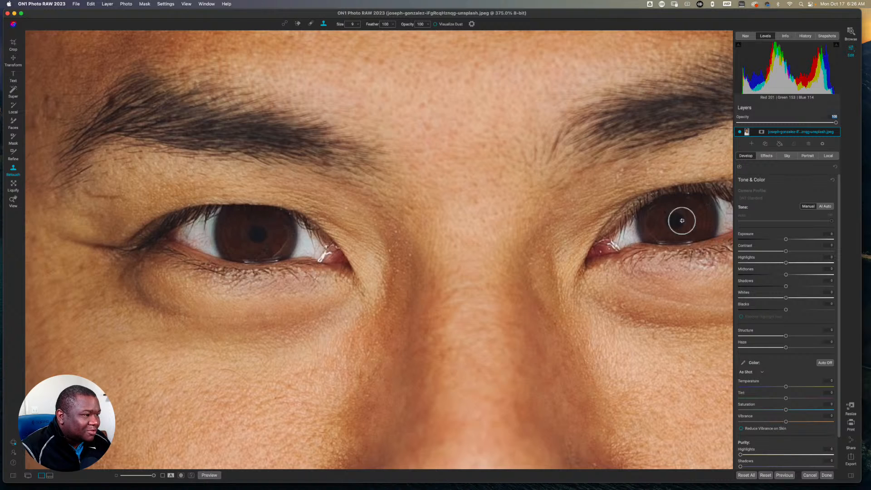
pyautogui.keyDown('alt'); pyautogui.click(713, 214); pyautogui.keyUp('alt')
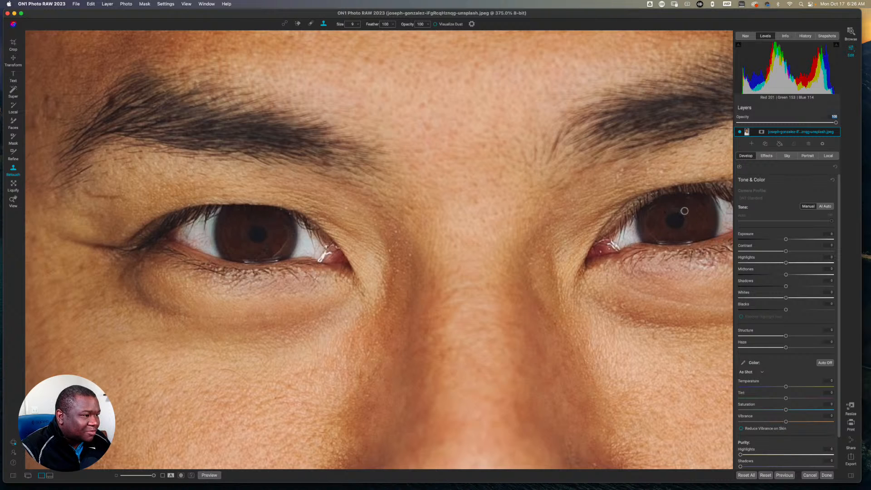
pyautogui.moveTo(682, 211)
pyautogui.mouseDown()
pyautogui.moveTo(670, 208)
pyautogui.moveTo(687, 214)
pyautogui.mouseUp()
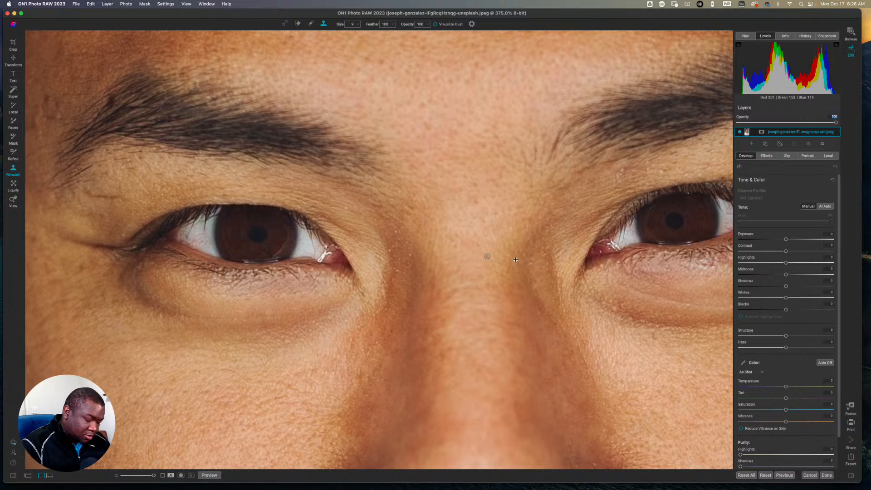
pyautogui.press('z')
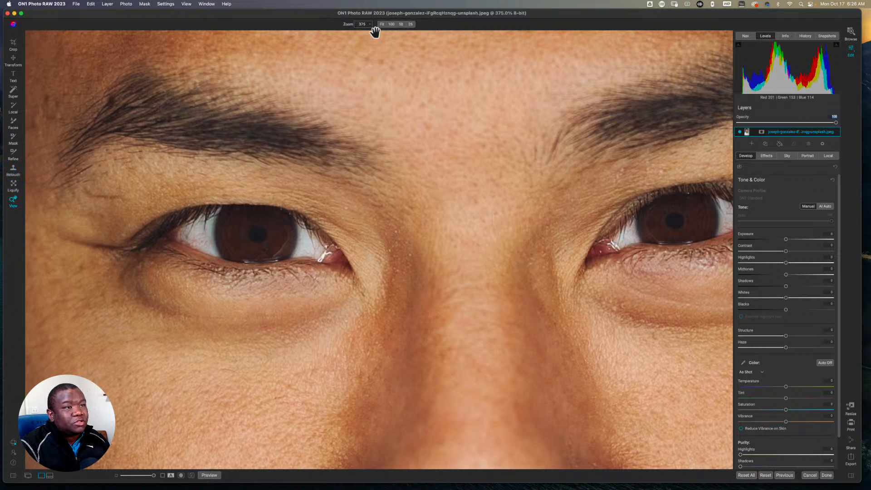
# Set up a local adjustment that paints with solid black as its colour.
pyautogui.press('super+0')
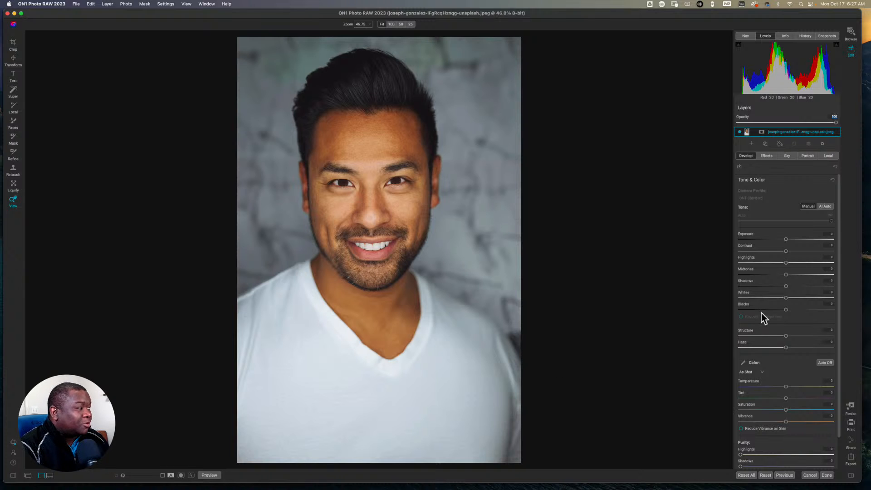
pyautogui.click(830, 157)
pyautogui.click(776, 232)
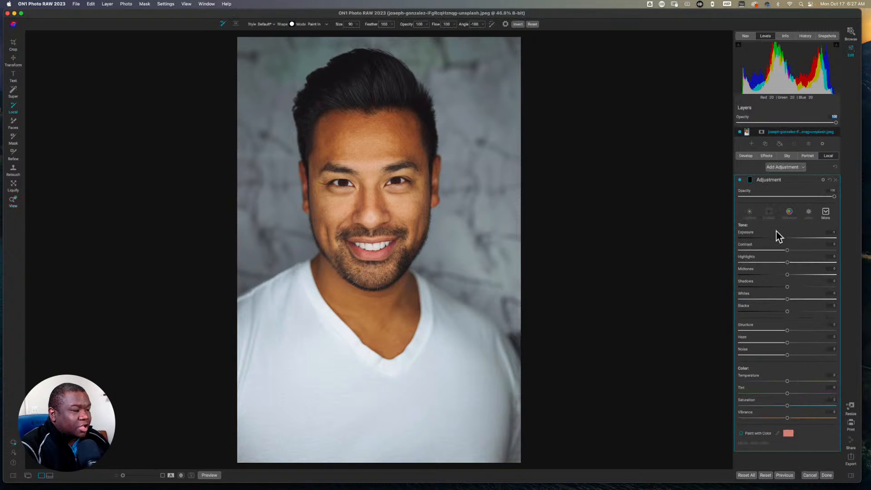
pyautogui.click(741, 433)
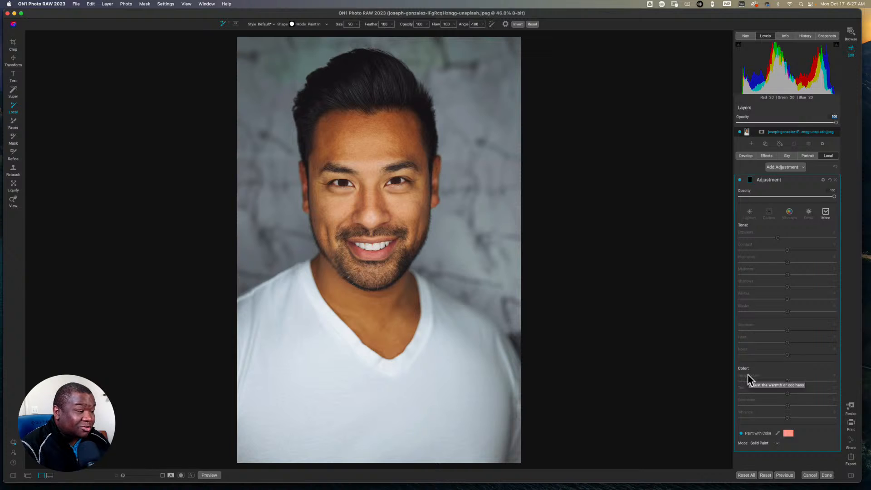
pyautogui.click(788, 433)
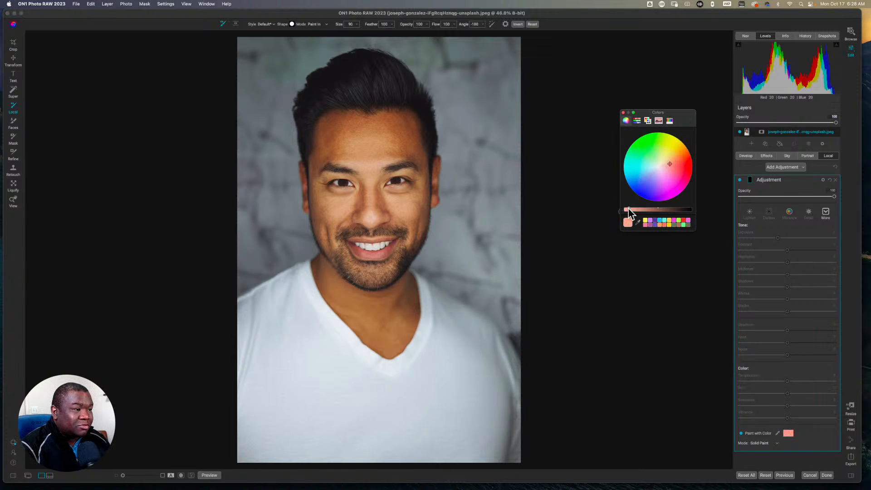
pyautogui.moveTo(628, 209)
pyautogui.mouseDown()
pyautogui.moveTo(703, 214)
pyautogui.moveTo(691, 211)
pyautogui.mouseUp()
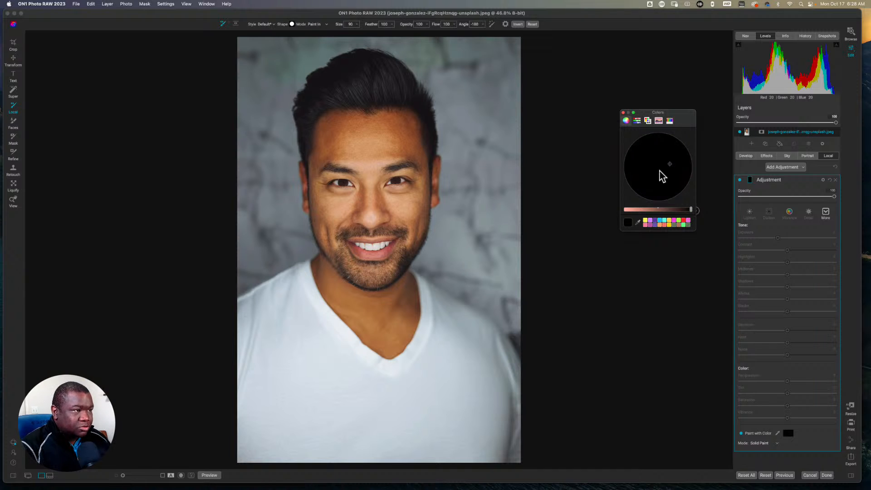
pyautogui.click(623, 113)
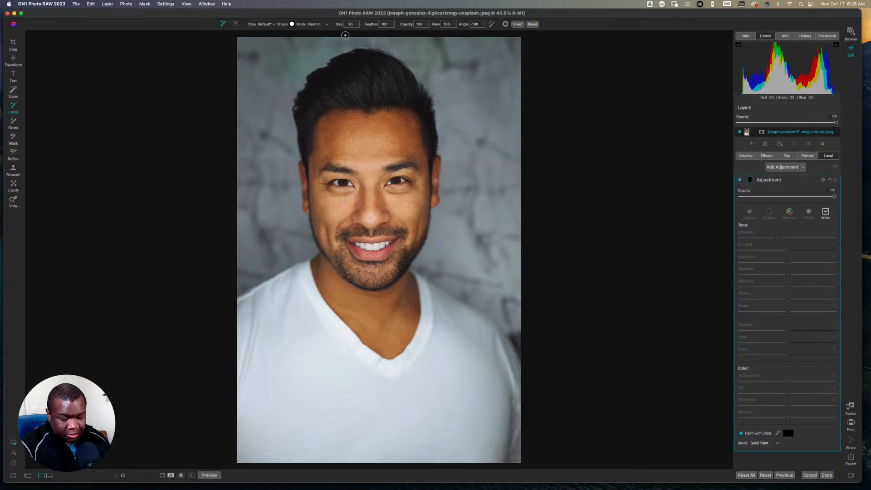
# Paint the black adjustment over both pupils with a size 45 mask brush at feather 85.
pyautogui.press('z')
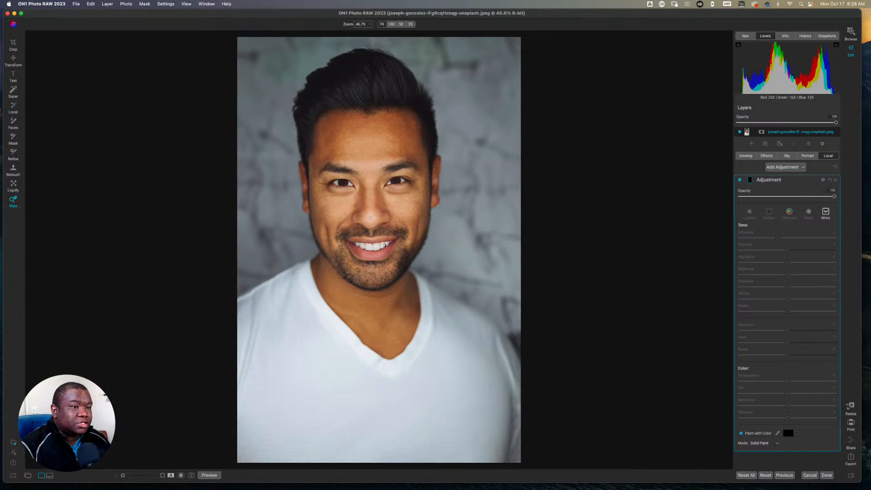
pyautogui.click(341, 183)
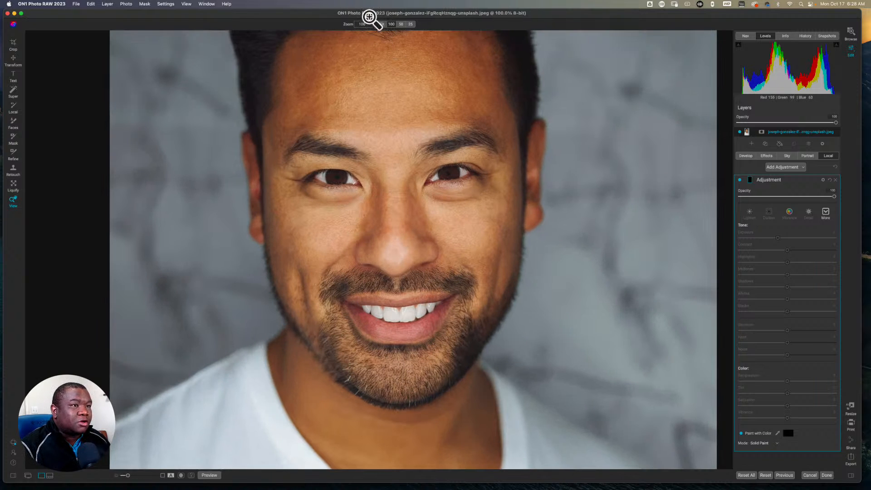
pyautogui.moveTo(350, 24); pyautogui.dragTo(358, 24)
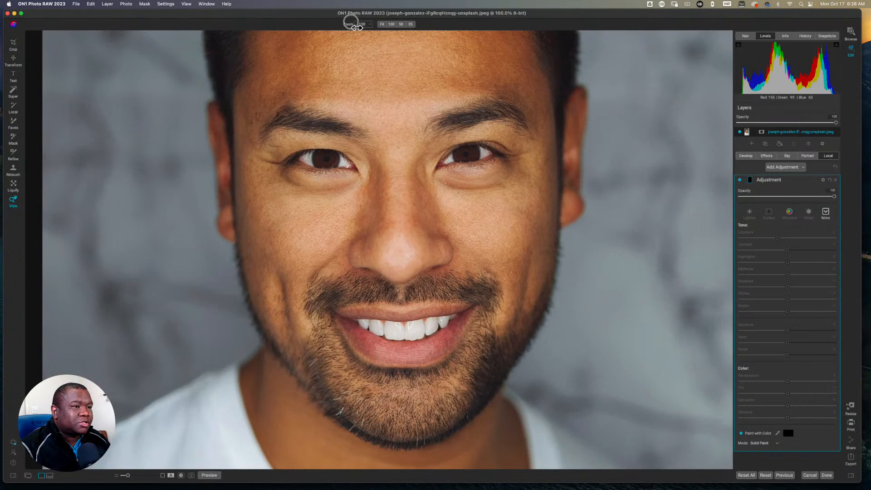
pyautogui.click(395, 75)
pyautogui.click(373, 85)
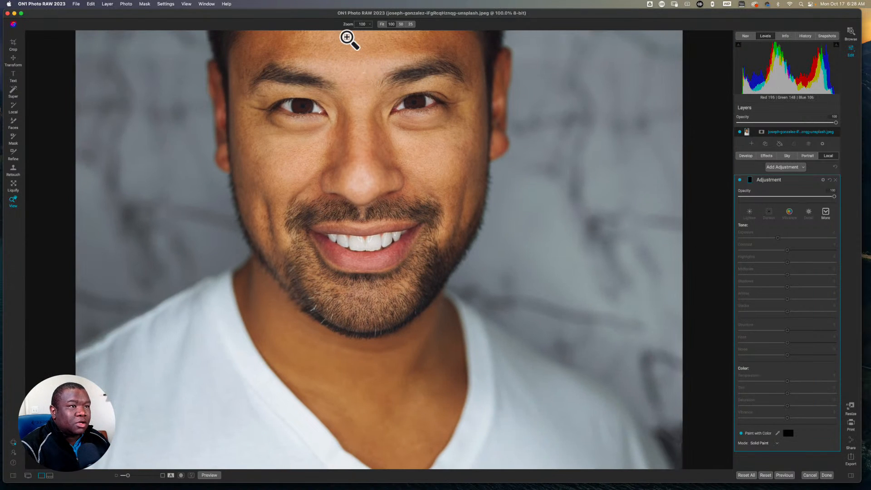
pyautogui.moveTo(350, 32); pyautogui.dragTo(356, 33)
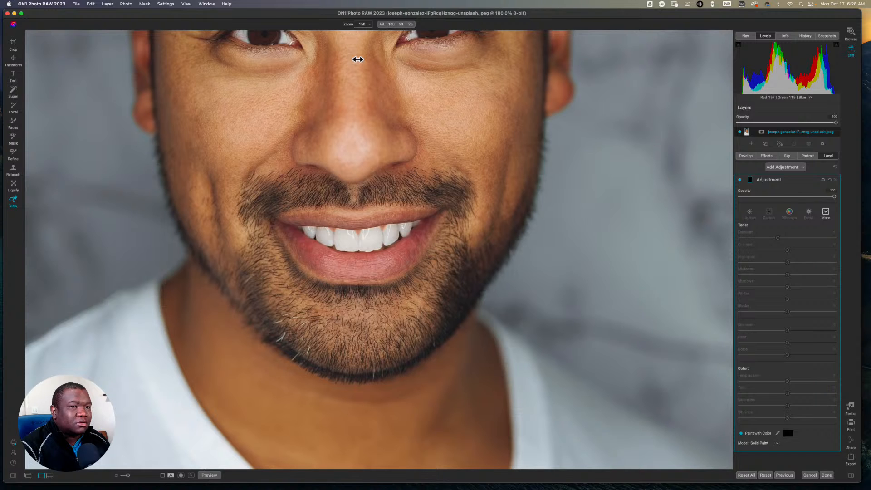
pyautogui.moveTo(336, 74); pyautogui.dragTo(369, 243)
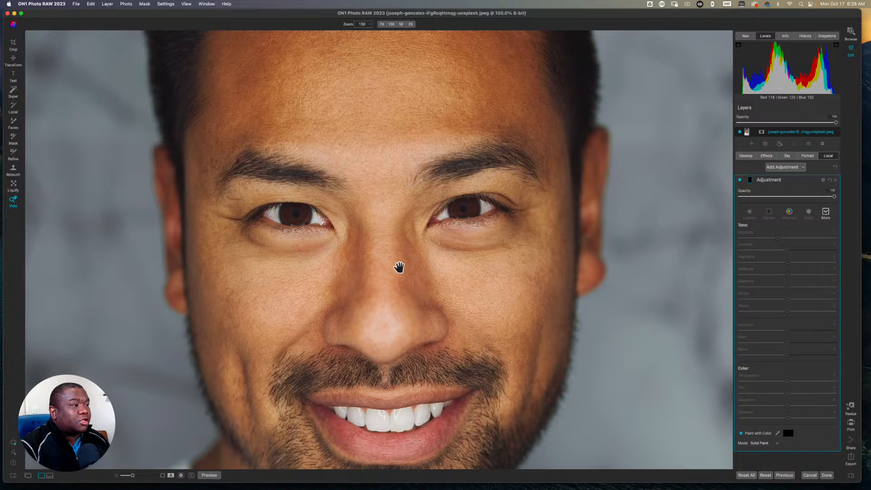
pyautogui.press('b')
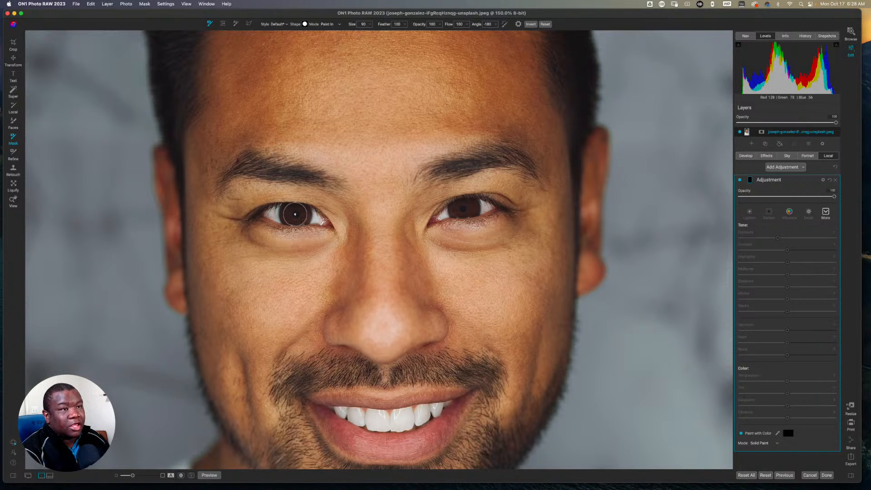
pyautogui.press('[')
pyautogui.press('[')
pyautogui.press('[')
pyautogui.press('[')
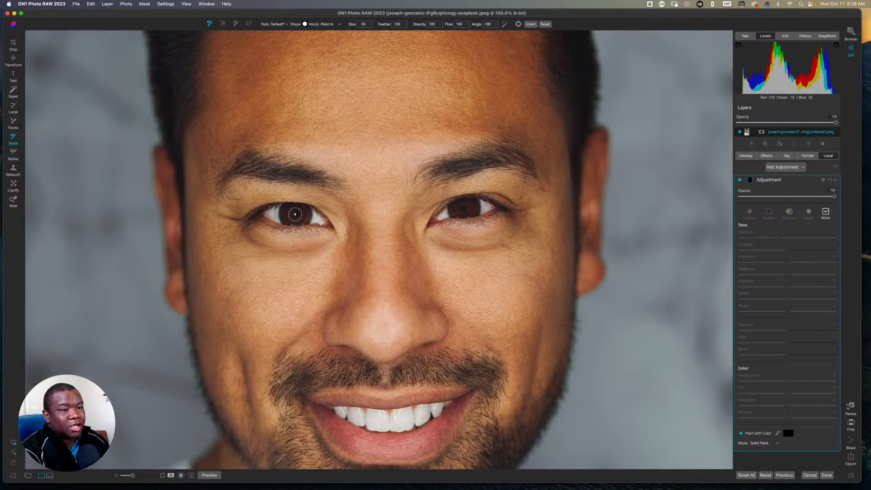
pyautogui.press('[')
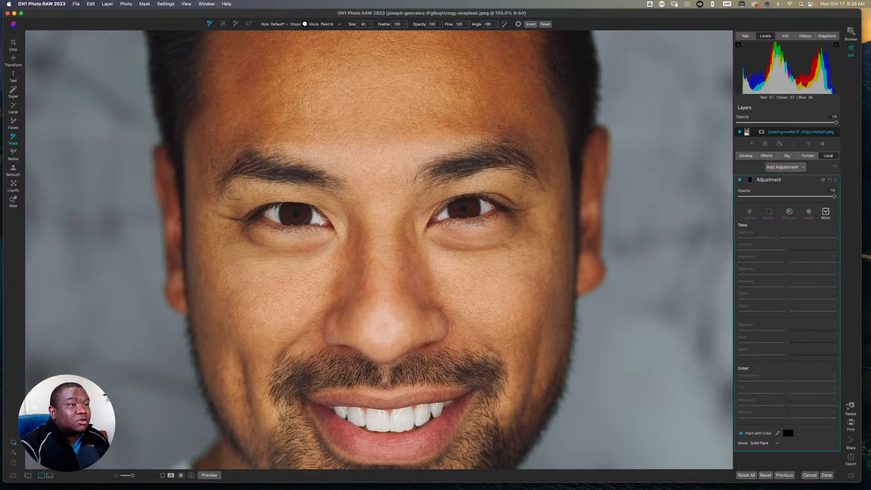
pyautogui.moveTo(386, 28); pyautogui.dragTo(380, 28)
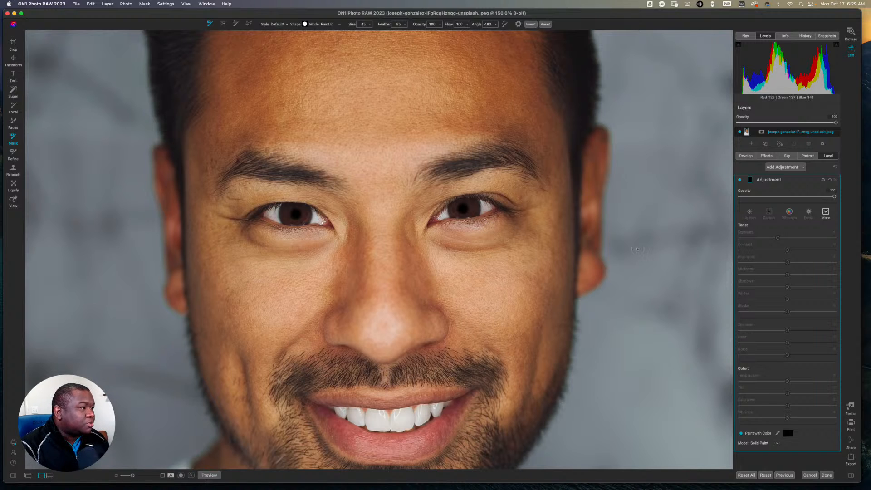
# Lower the black pupil adjustment's opacity to about 54, judging it against the whole portrait.
pyautogui.moveTo(833, 196); pyautogui.dragTo(811, 196)
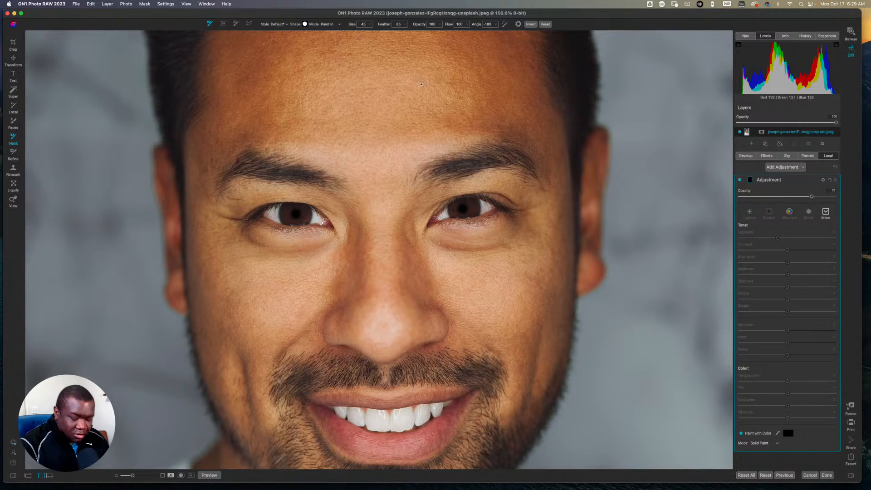
pyautogui.press('h')
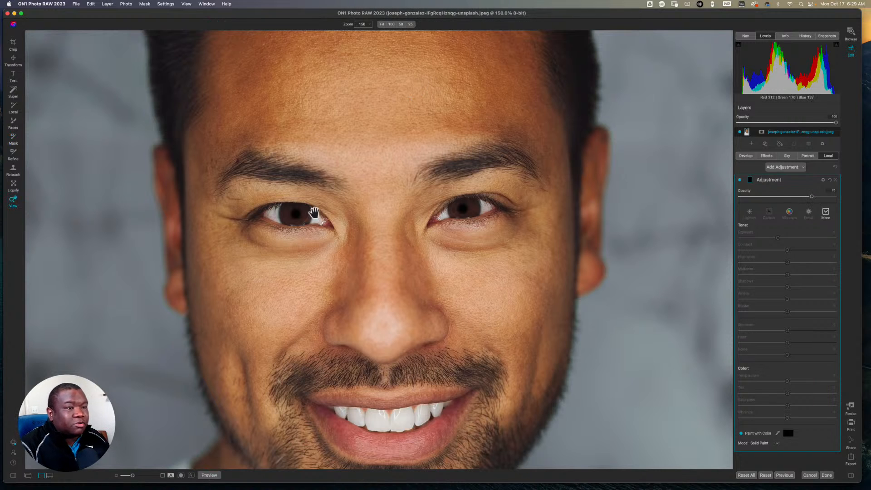
pyautogui.press('super+0')
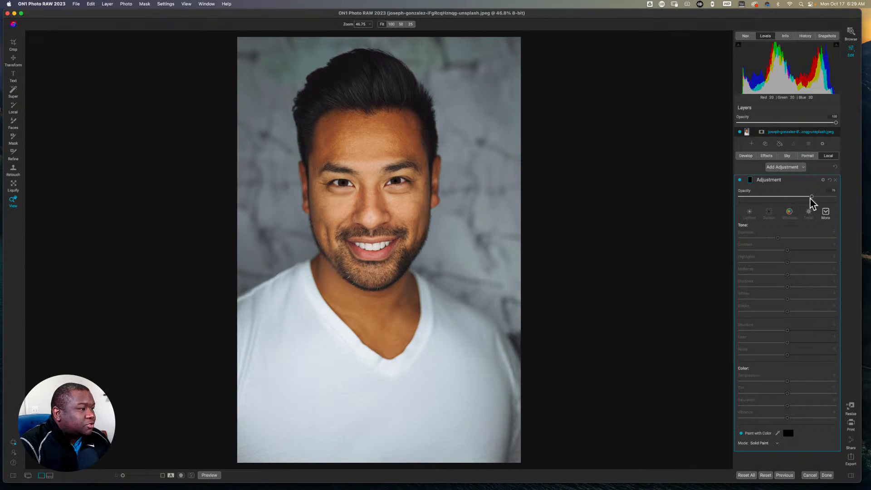
pyautogui.moveTo(810, 197); pyautogui.dragTo(791, 199)
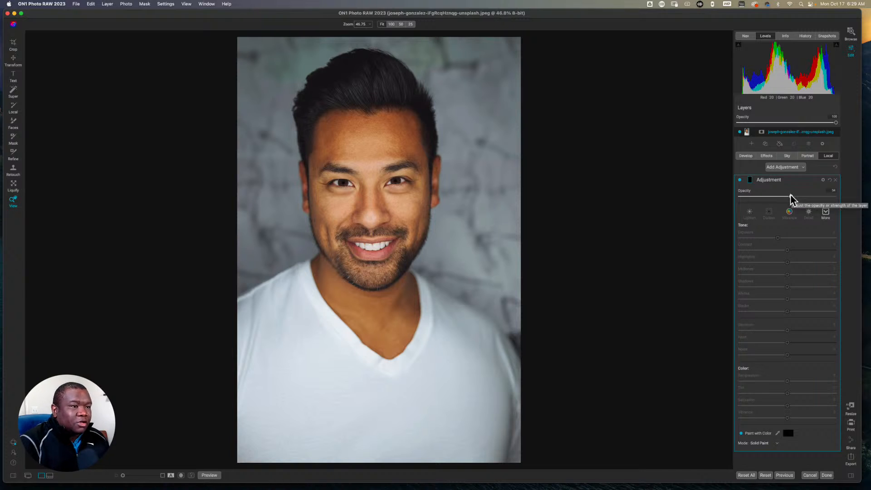
# Set the pupil adjustment's blending mode to Soft Light and compare the portrait with and without the adjustment.
pyautogui.click(821, 180)
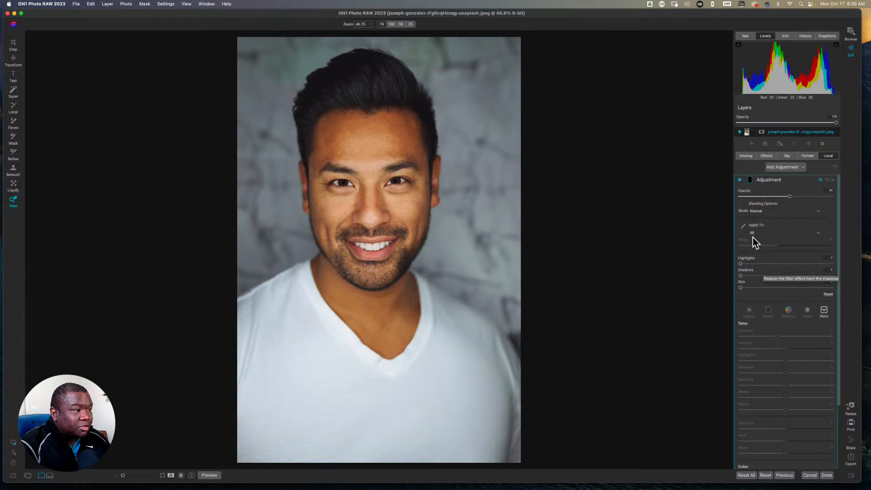
pyautogui.click(765, 211)
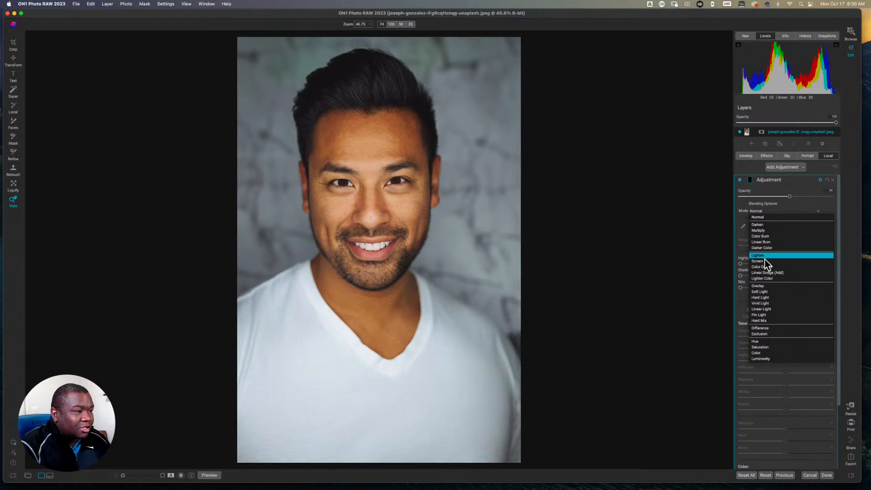
pyautogui.click(767, 291)
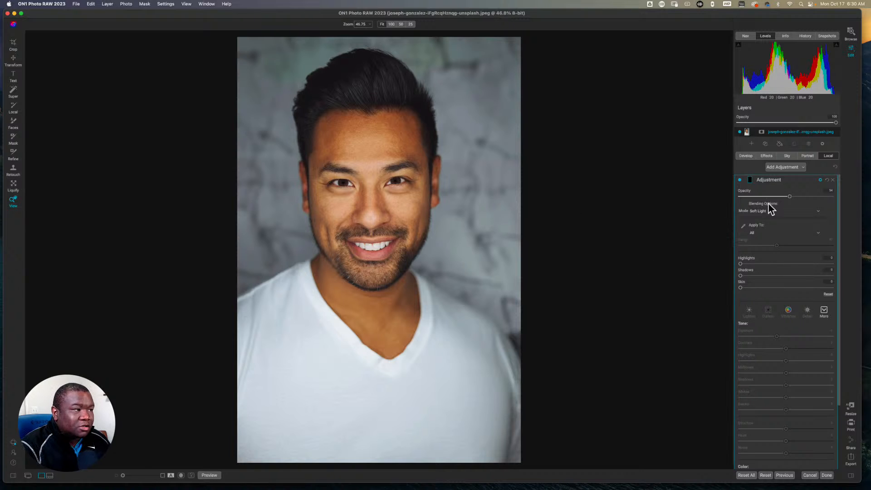
pyautogui.click(739, 179)
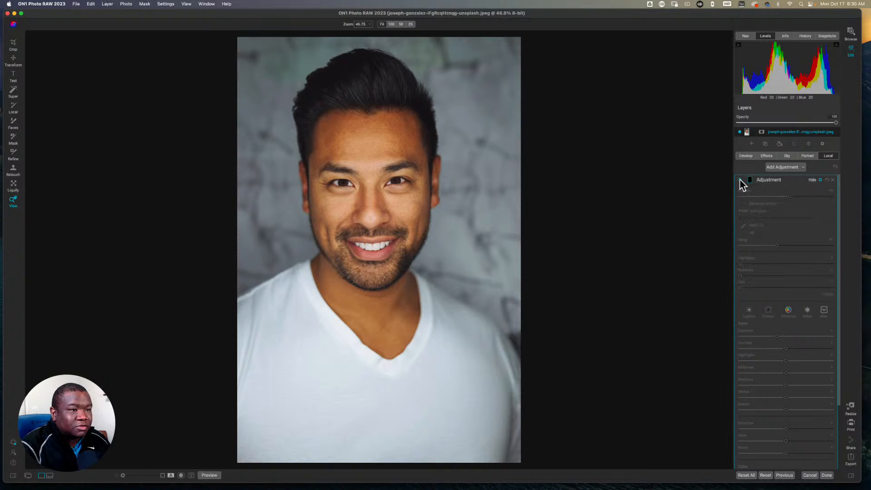
pyautogui.click(739, 179)
pyautogui.click(739, 180)
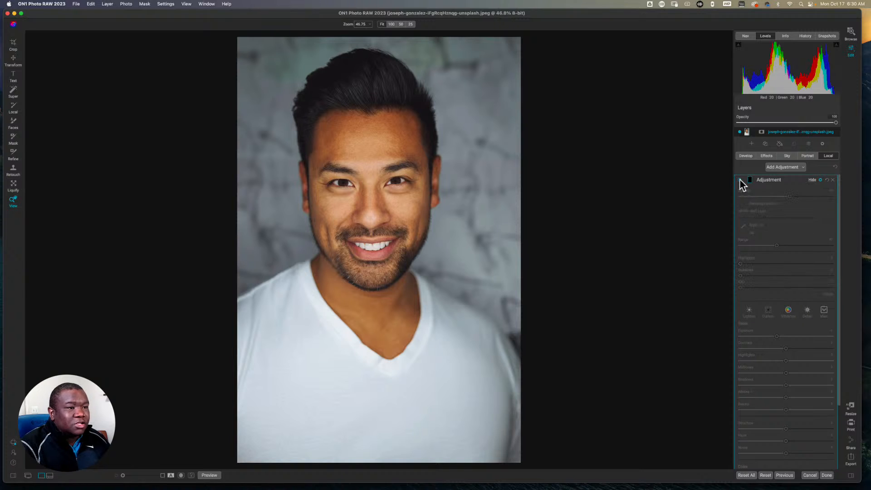
pyautogui.click(739, 180)
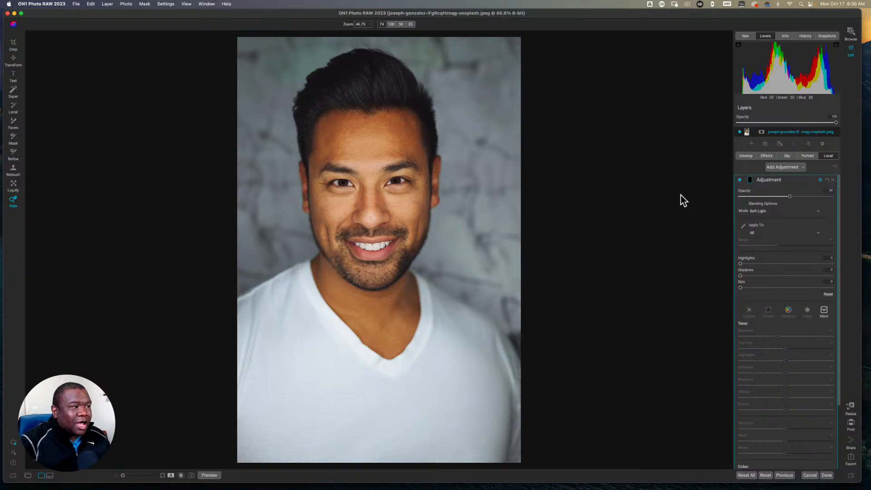
# Apply Portrait AI to the face, raising Dark Circles to about 54, eye Whitening to about 25 and Brow Enhance to about 28.
pyautogui.click(808, 156)
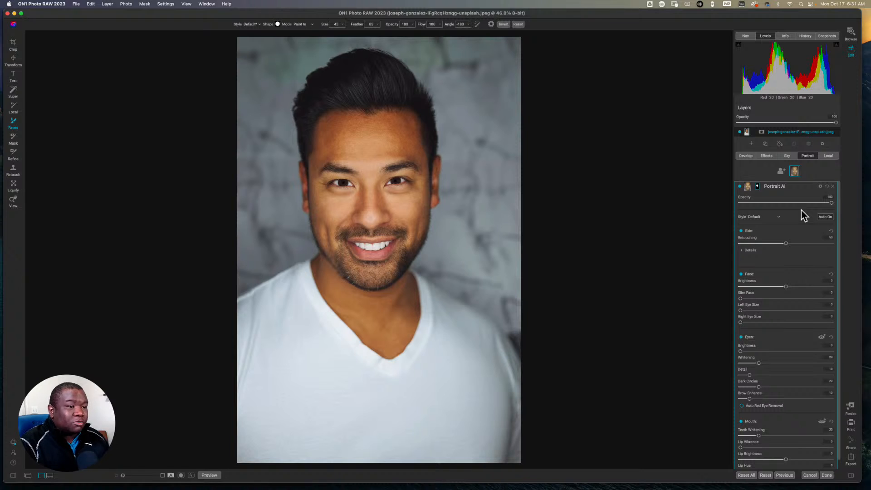
pyautogui.click(740, 186)
pyautogui.click(740, 186)
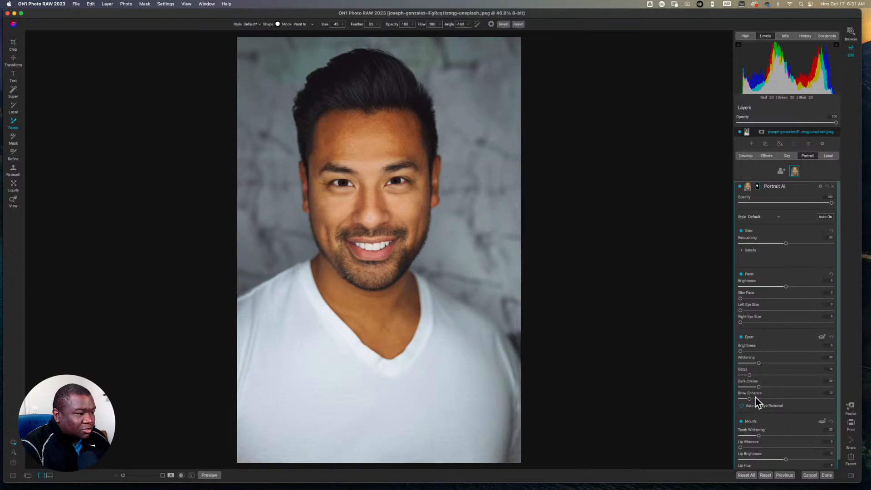
pyautogui.moveTo(759, 387); pyautogui.dragTo(789, 389)
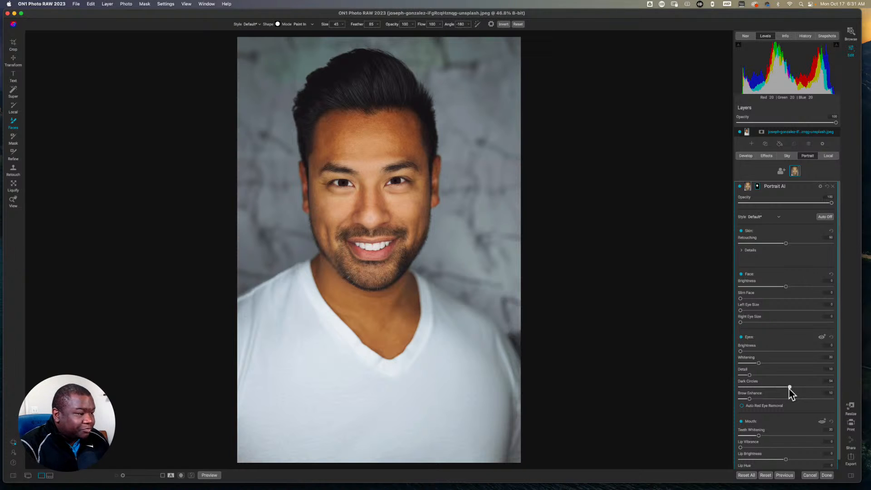
pyautogui.moveTo(758, 362)
pyautogui.mouseDown()
pyautogui.moveTo(807, 363)
pyautogui.moveTo(763, 367)
pyautogui.mouseUp()
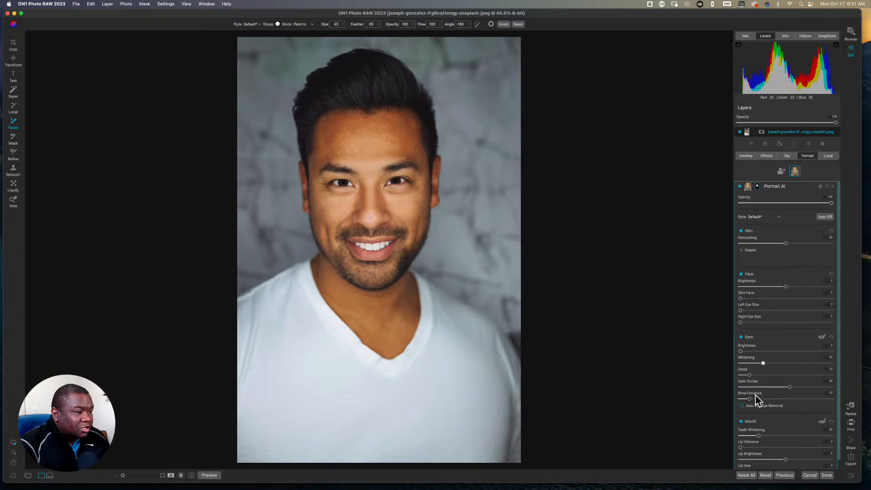
pyautogui.moveTo(748, 399); pyautogui.dragTo(765, 399)
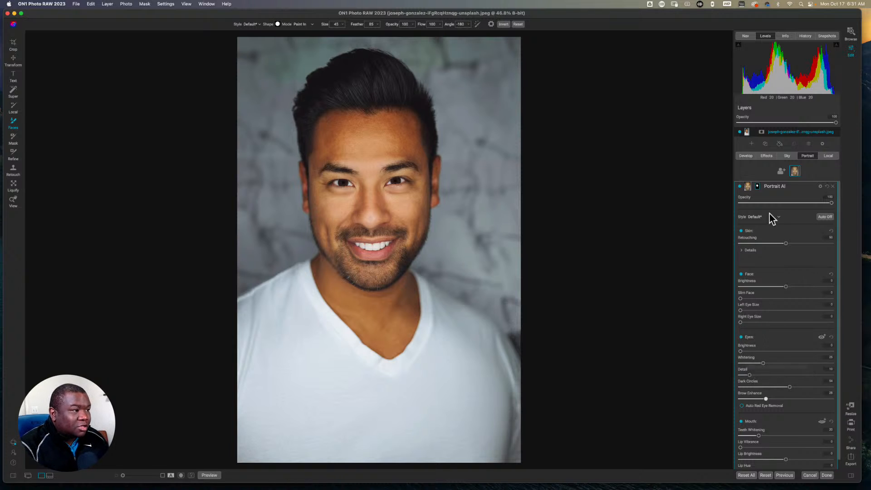
pyautogui.click(792, 187)
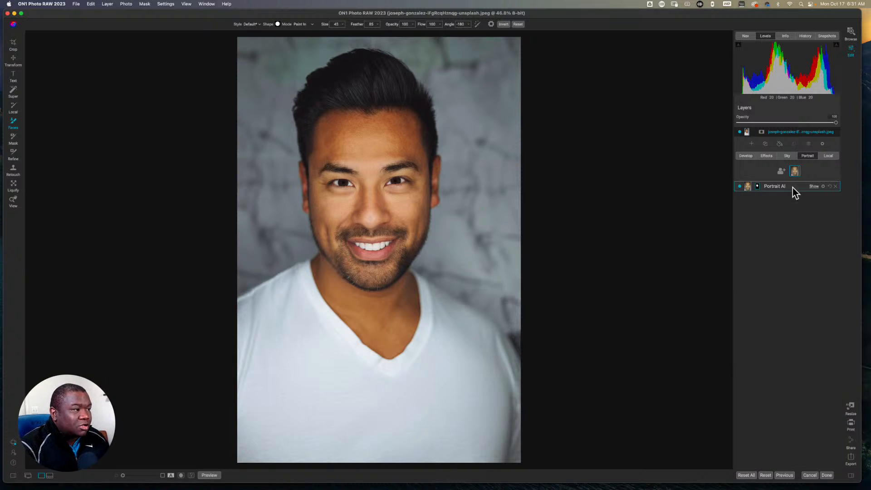
# Add a new local adjustment separate from the existing pupil adjustment.
pyautogui.click(829, 156)
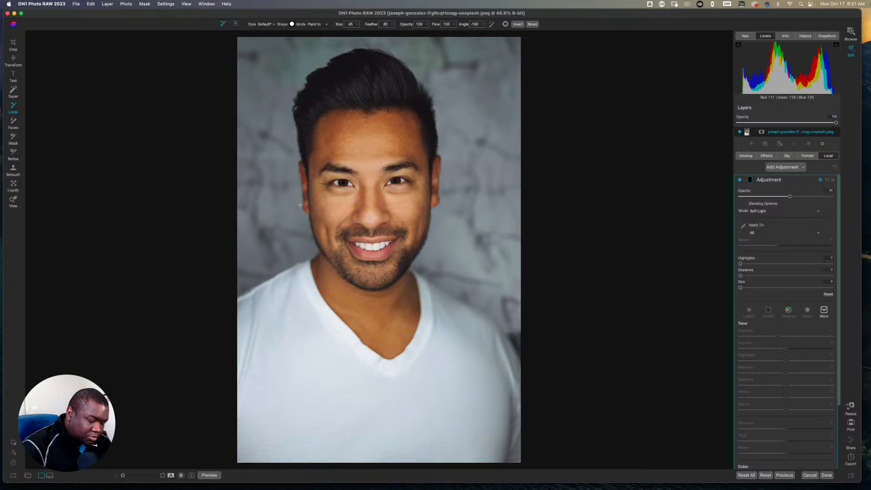
pyautogui.press('z')
pyautogui.click(368, 185)
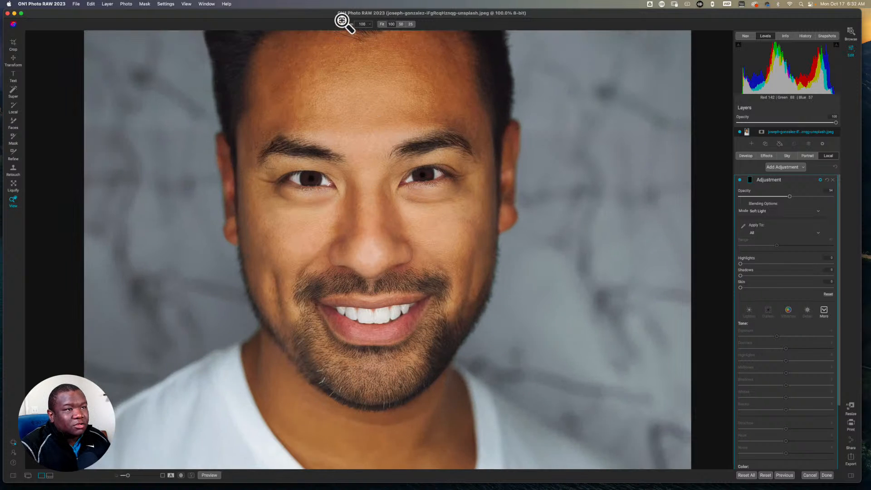
pyautogui.moveTo(347, 23); pyautogui.dragTo(348, 23)
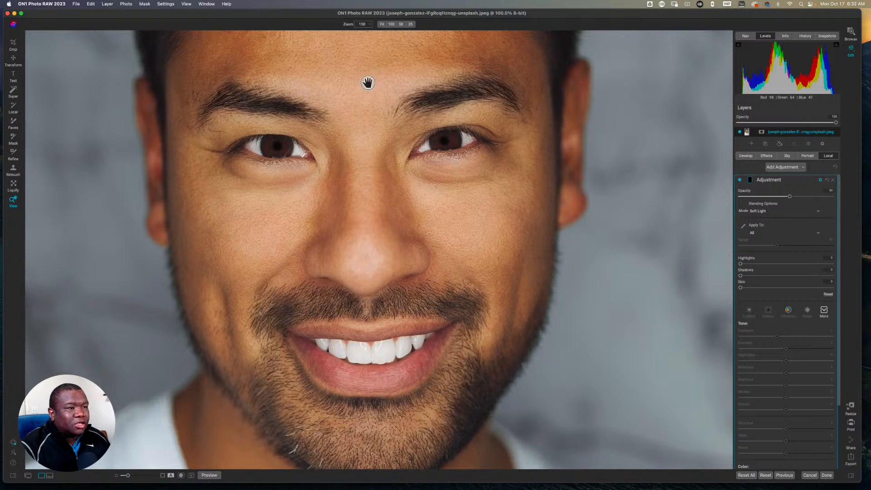
pyautogui.moveTo(367, 81); pyautogui.dragTo(368, 169)
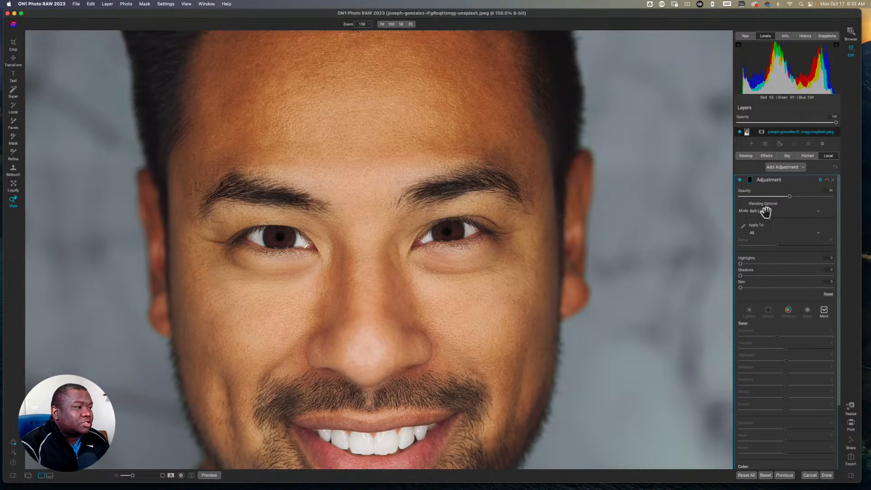
pyautogui.click(785, 180)
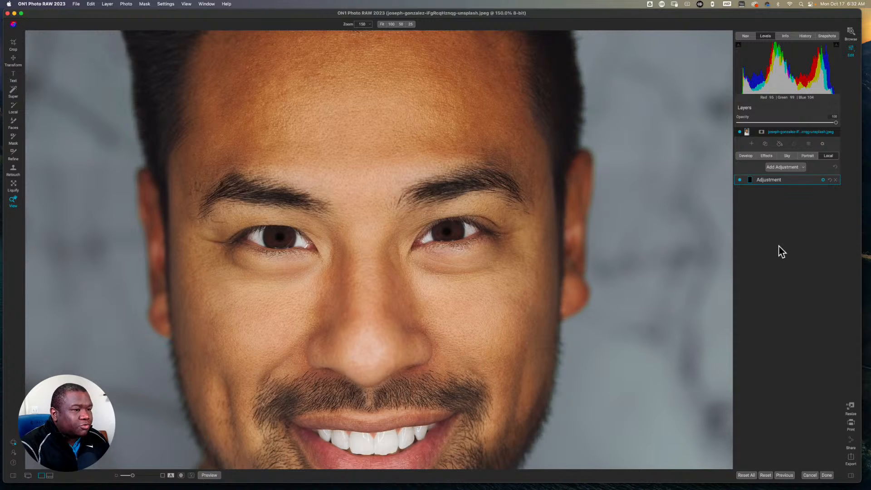
pyautogui.press('k')
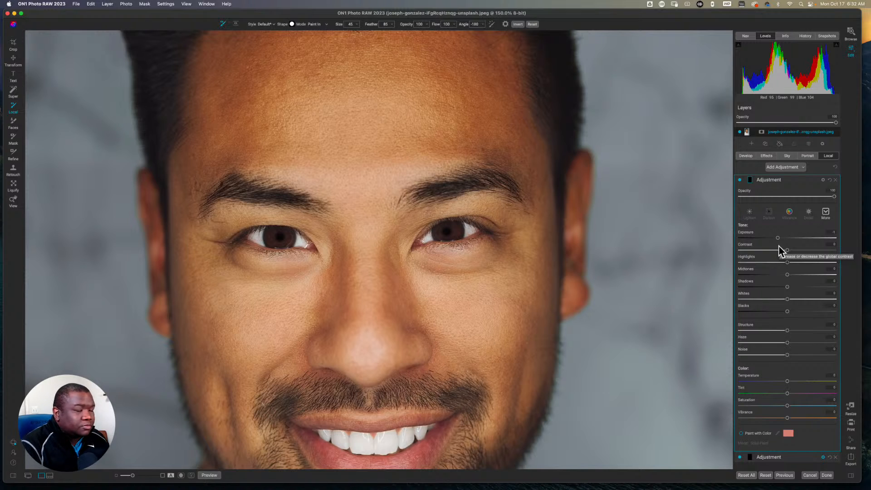
# Turn on Paint with Color for the new adjustment and set the paint colour to pure white.
pyautogui.click(740, 432)
pyautogui.click(786, 434)
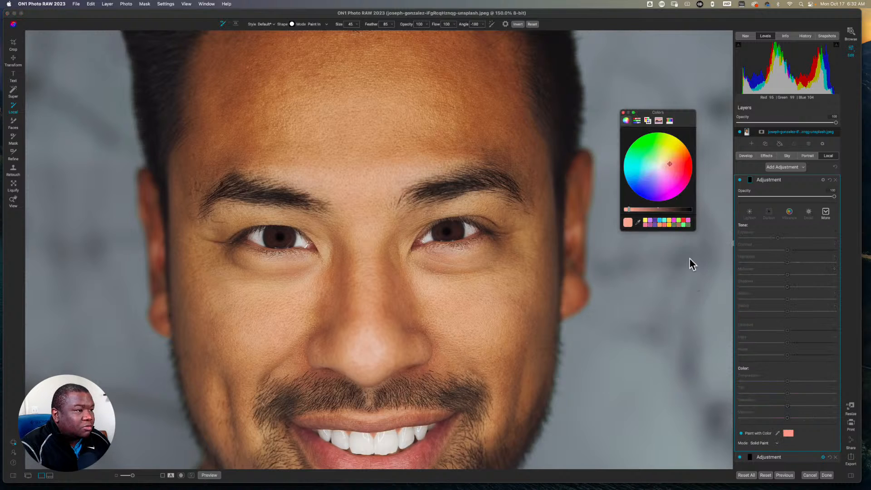
pyautogui.click(656, 164)
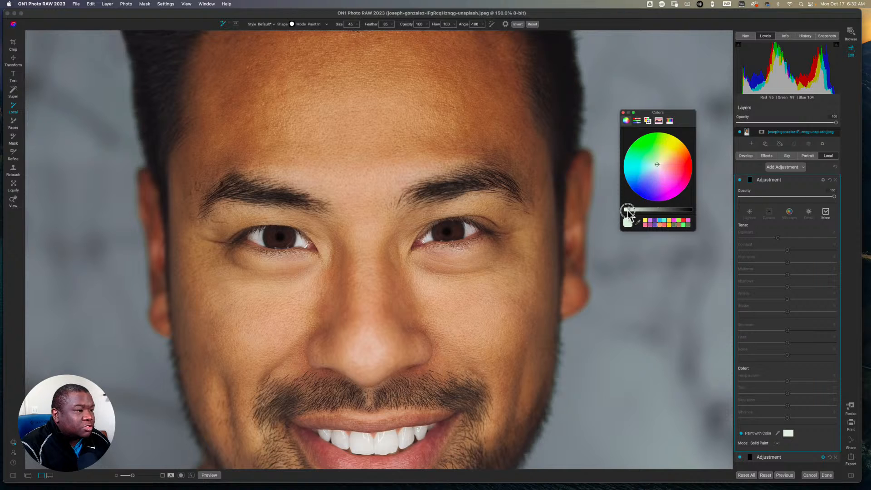
pyautogui.moveTo(628, 211); pyautogui.dragTo(612, 216)
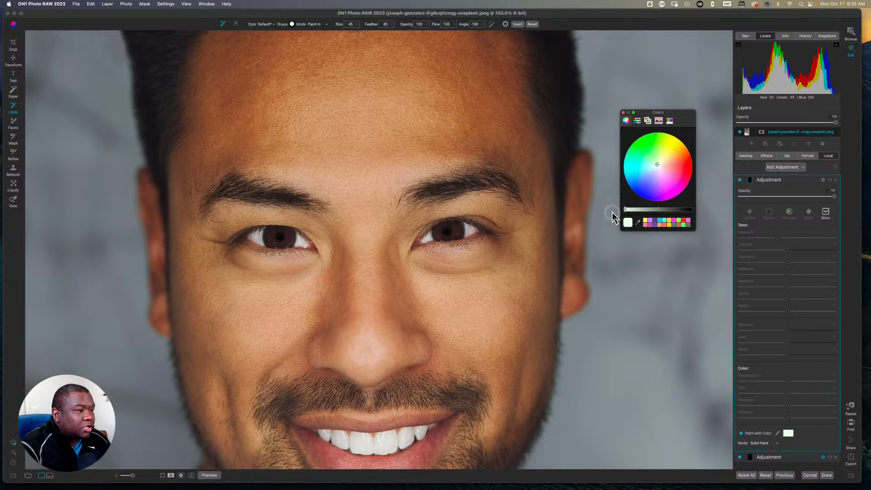
pyautogui.click(656, 165)
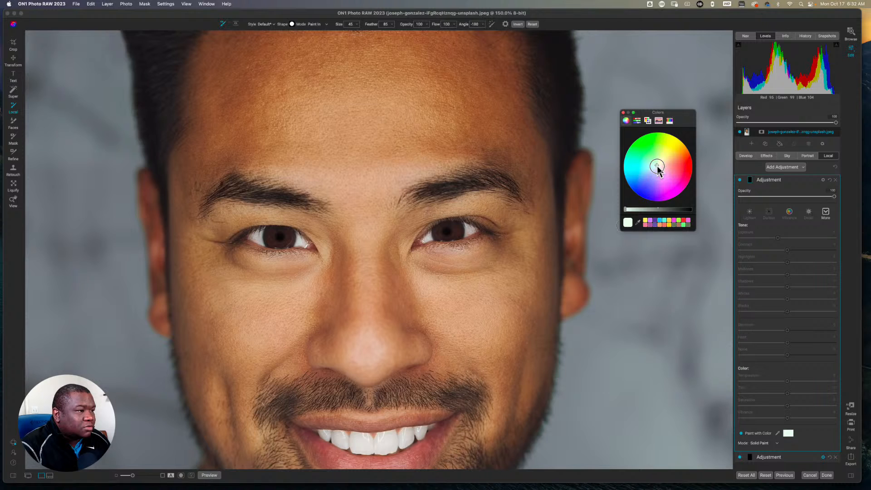
pyautogui.moveTo(657, 167); pyautogui.dragTo(657, 166)
pyautogui.click(623, 112)
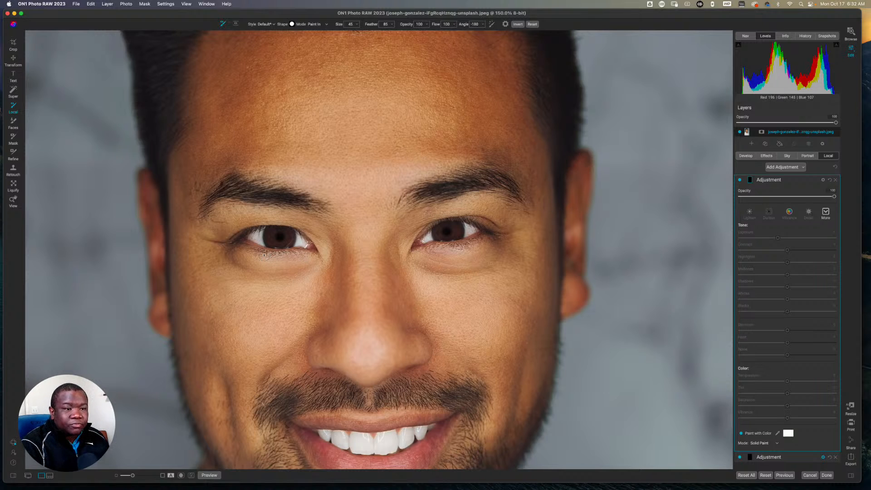
# Paint white curved catchlights along the lower iris of both eyes with a size 20 brush at feather 100.
pyautogui.press('[')
pyautogui.press('[')
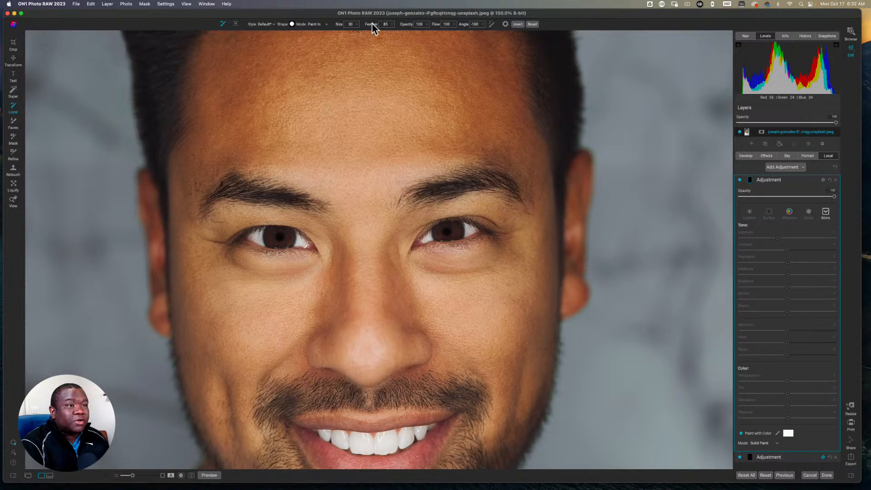
pyautogui.moveTo(376, 28); pyautogui.dragTo(401, 28)
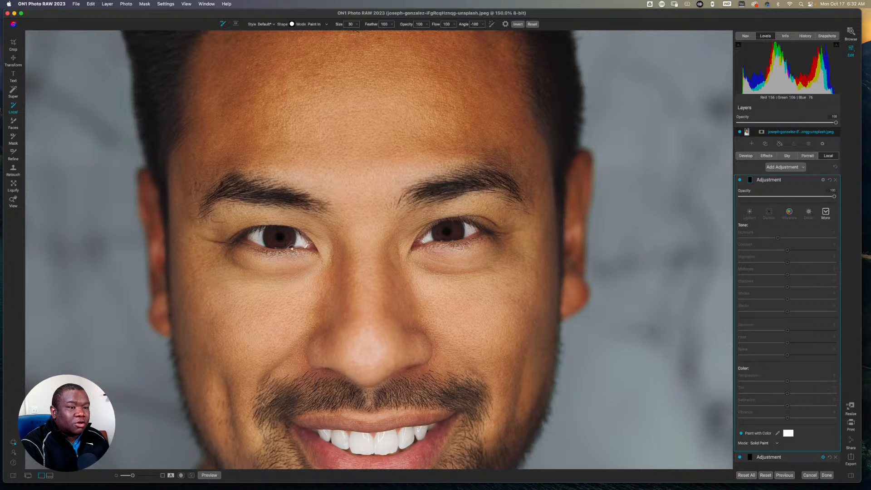
pyautogui.press(']')
pyautogui.press('[')
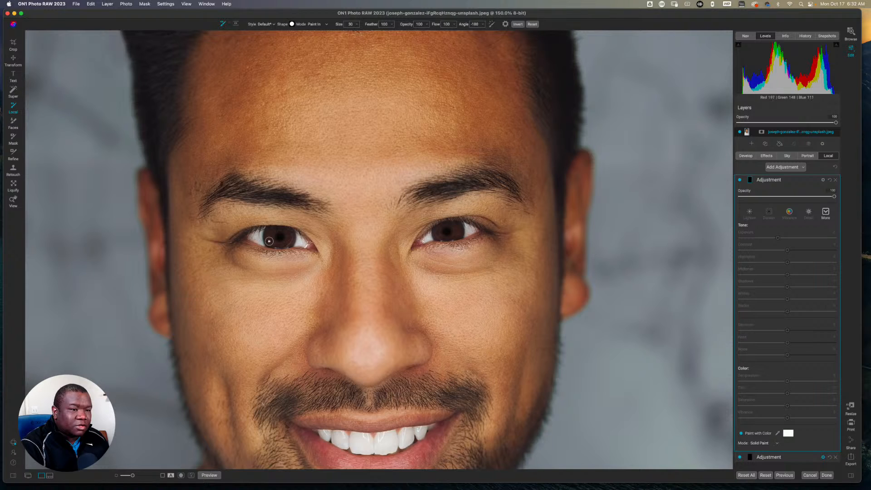
pyautogui.press('[')
pyautogui.press('[')
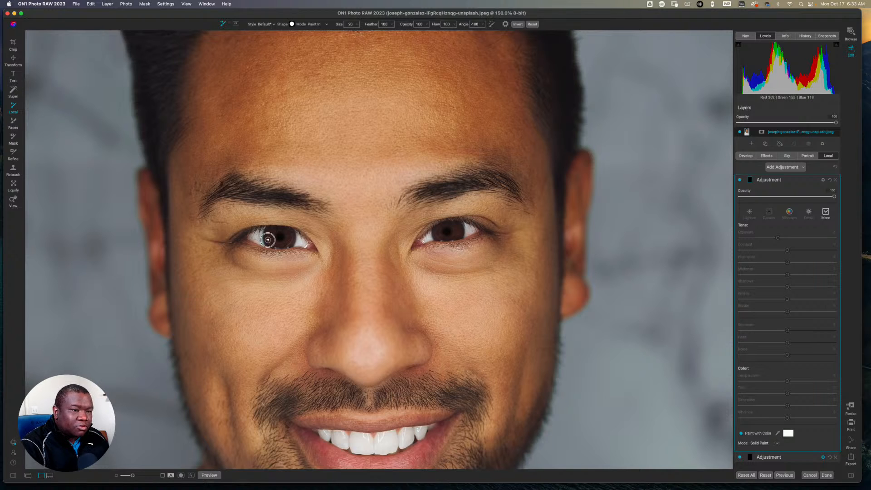
pyautogui.click(268, 239)
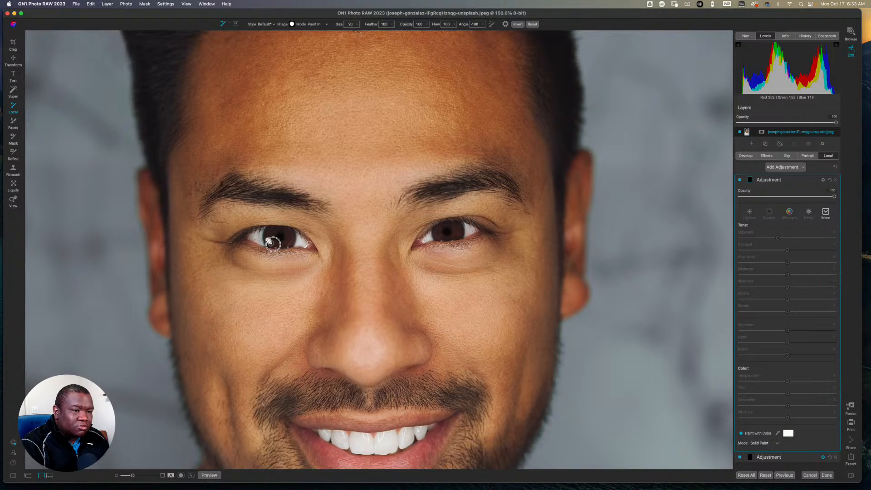
pyautogui.moveTo(276, 244); pyautogui.dragTo(287, 241)
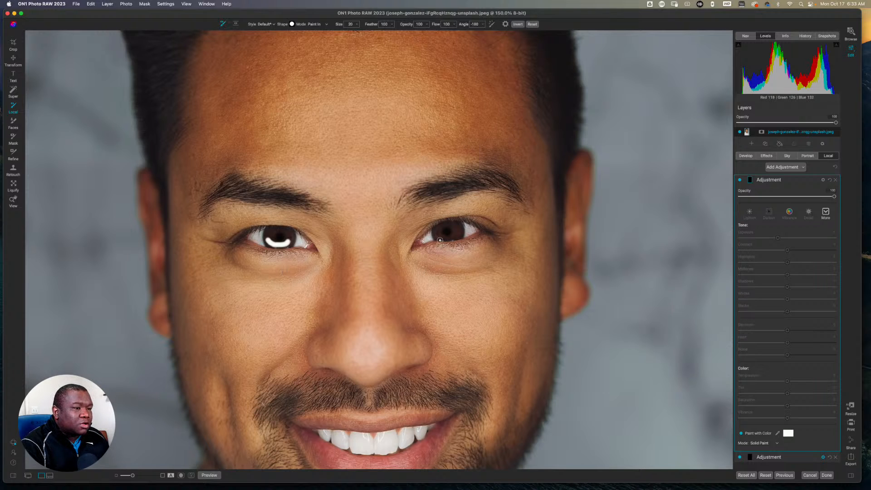
pyautogui.moveTo(439, 237); pyautogui.dragTo(454, 236)
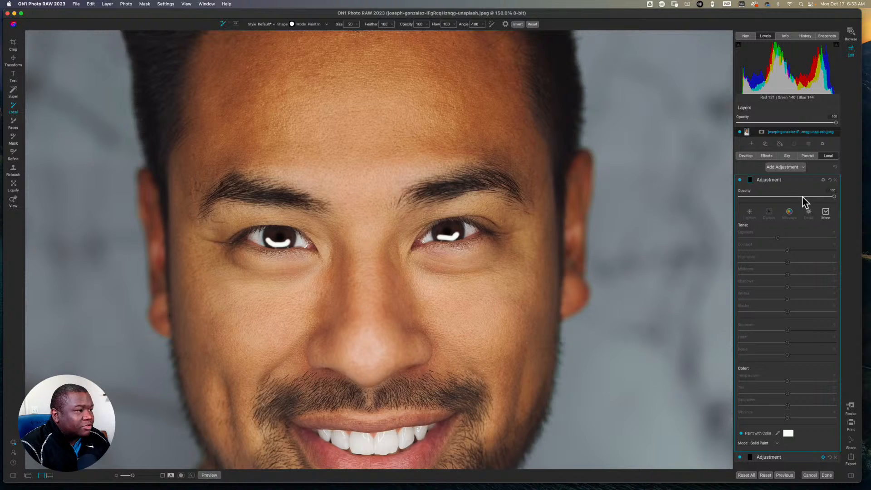
# Set the white catchlight adjustment's blending mode to Soft Light and check it against the whole portrait.
pyautogui.click(822, 181)
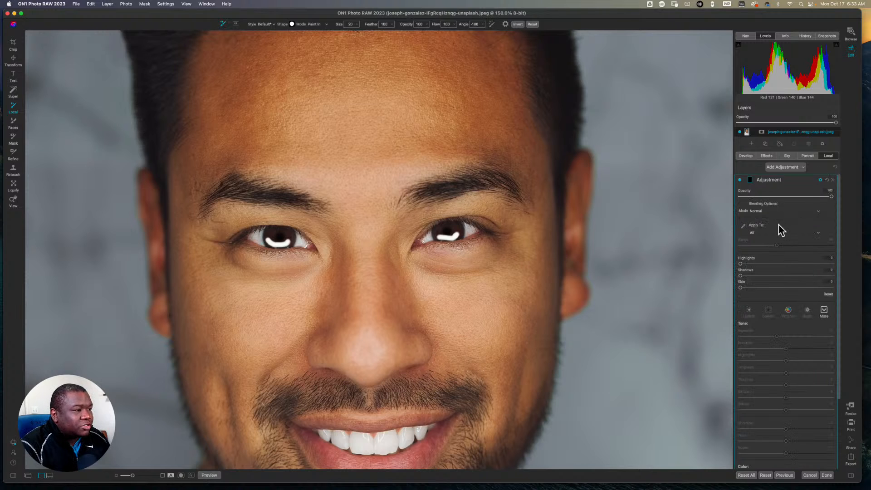
pyautogui.click(758, 210)
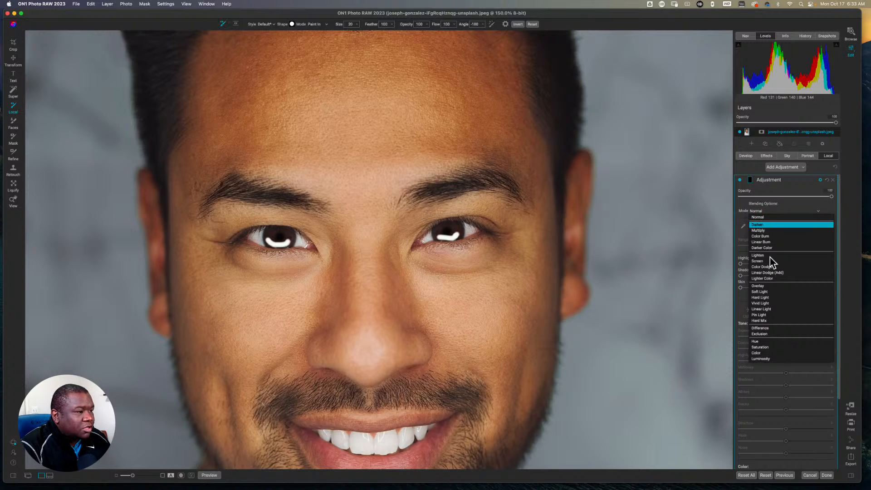
pyautogui.click(759, 291)
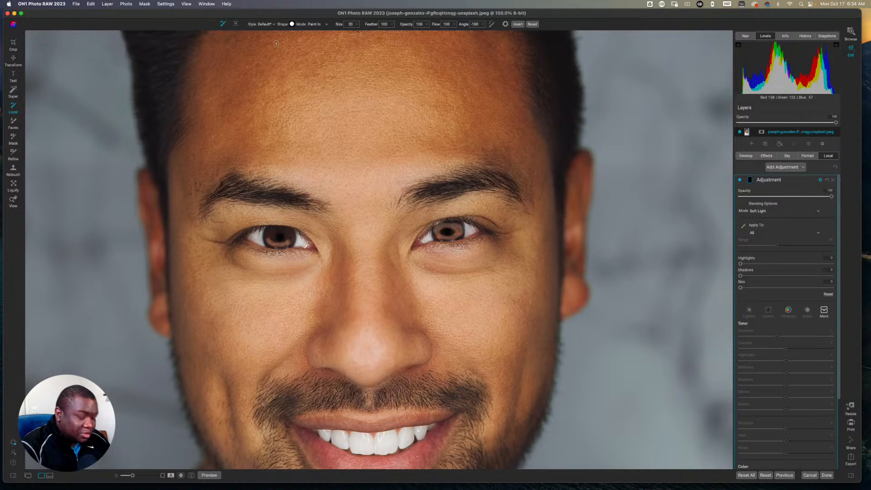
pyautogui.press('z')
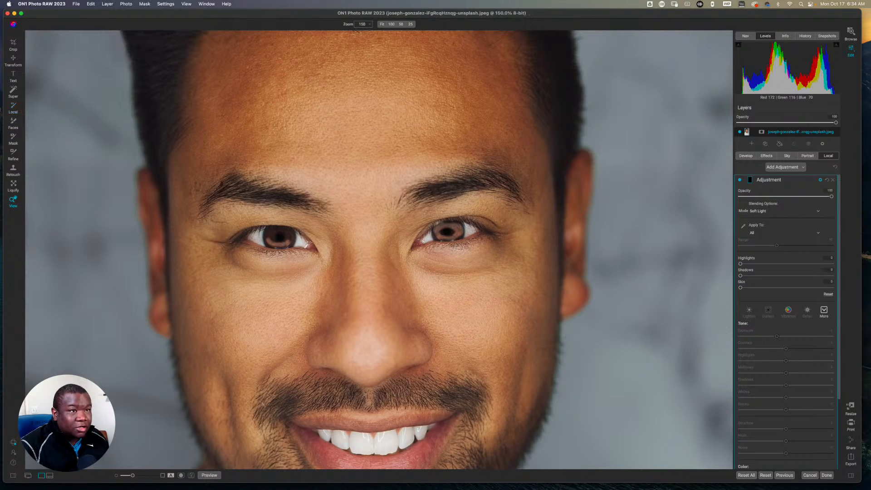
pyautogui.press('super+0')
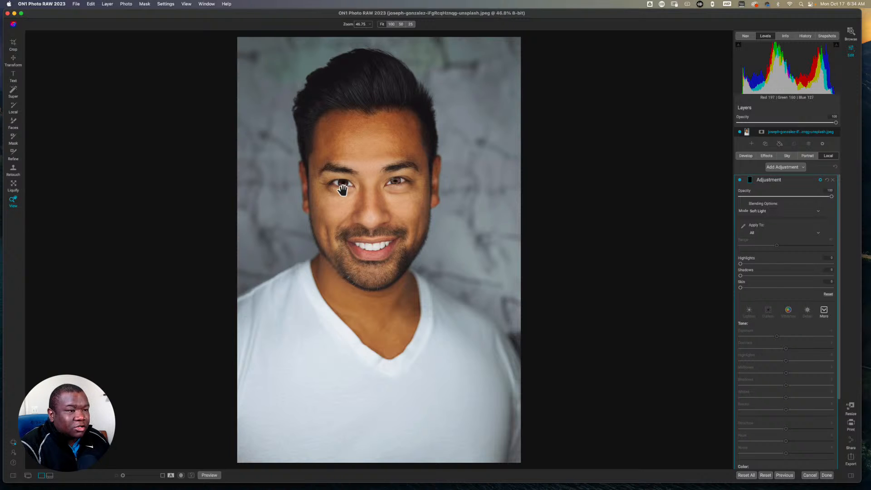
# Clear the painted catchlights from the white adjustment's mask and switch to the line mask tool.
pyautogui.click(749, 180)
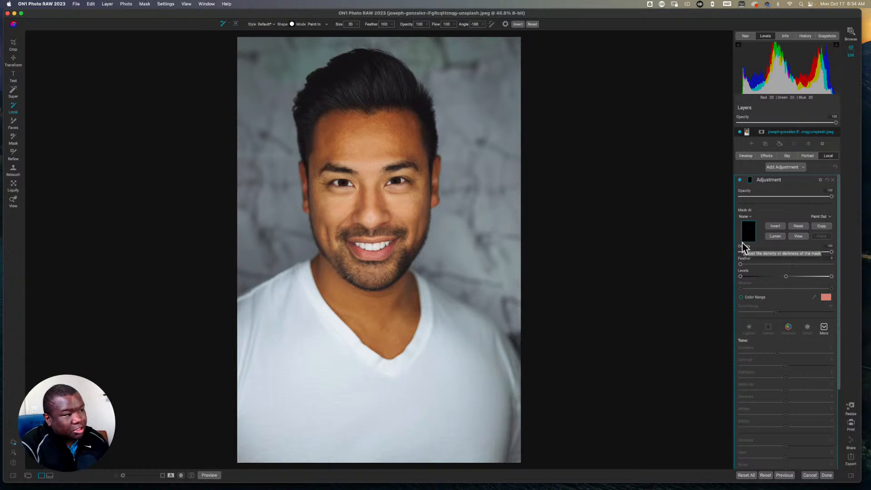
pyautogui.press('b')
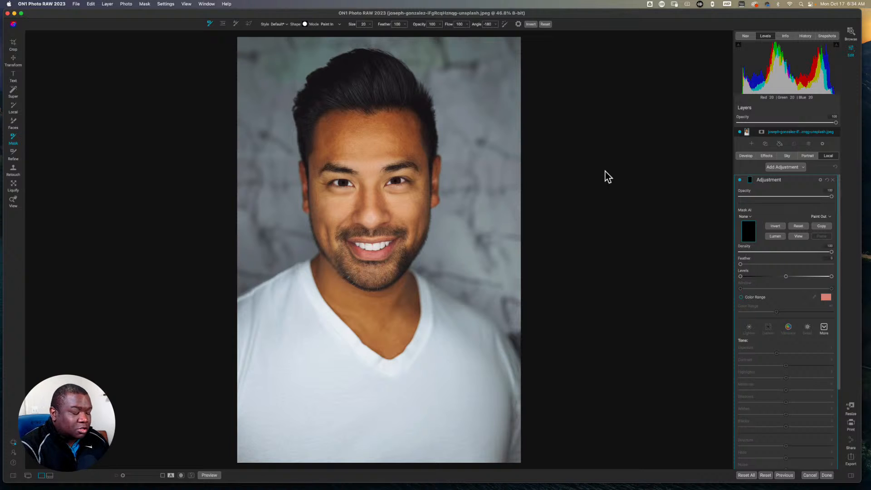
pyautogui.click(248, 24)
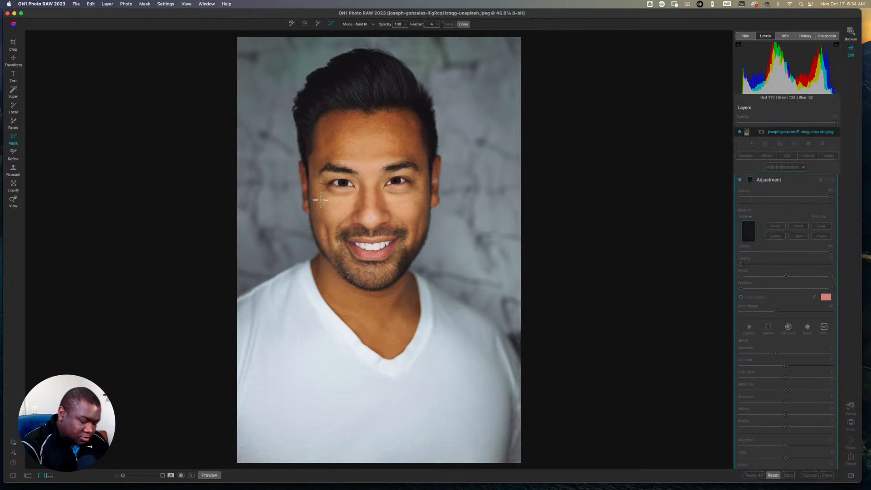
# Outline a closed shape with the line mask tool across the lower iris of the subject's right eye, curving its long edges downward.
pyautogui.press('z')
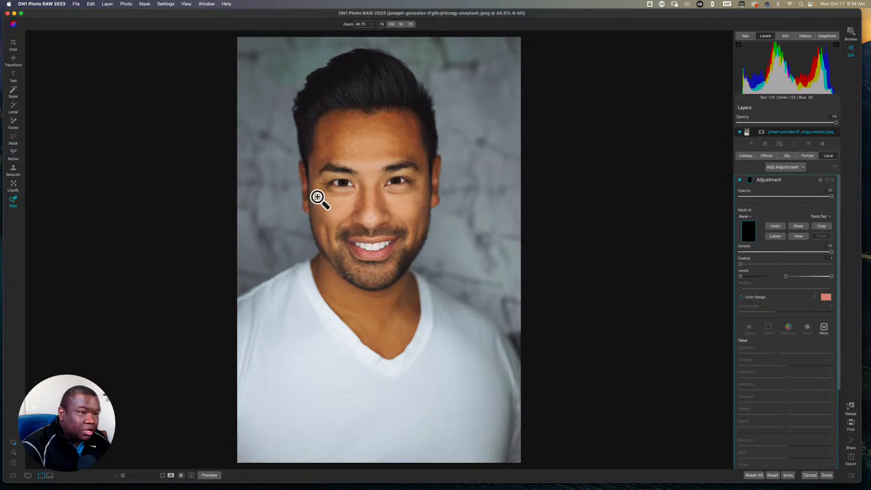
pyautogui.click(373, 180)
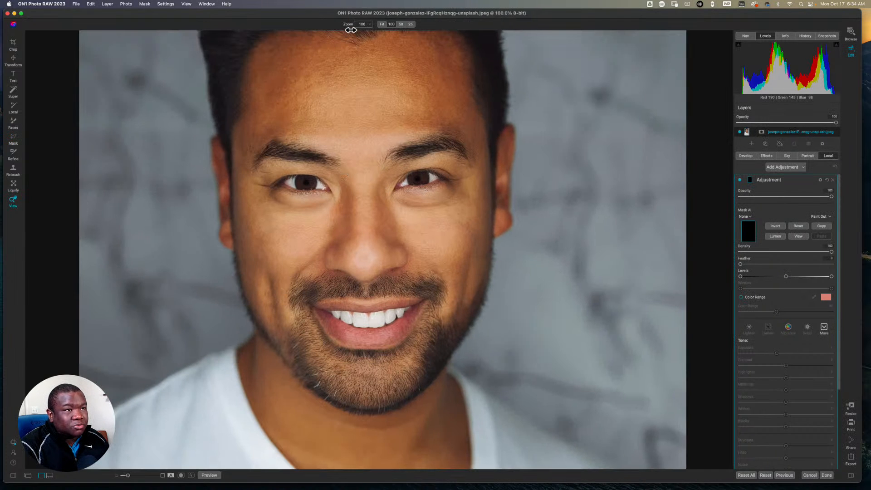
pyautogui.moveTo(349, 24); pyautogui.dragTo(356, 24)
pyautogui.moveTo(344, 70); pyautogui.dragTo(361, 181)
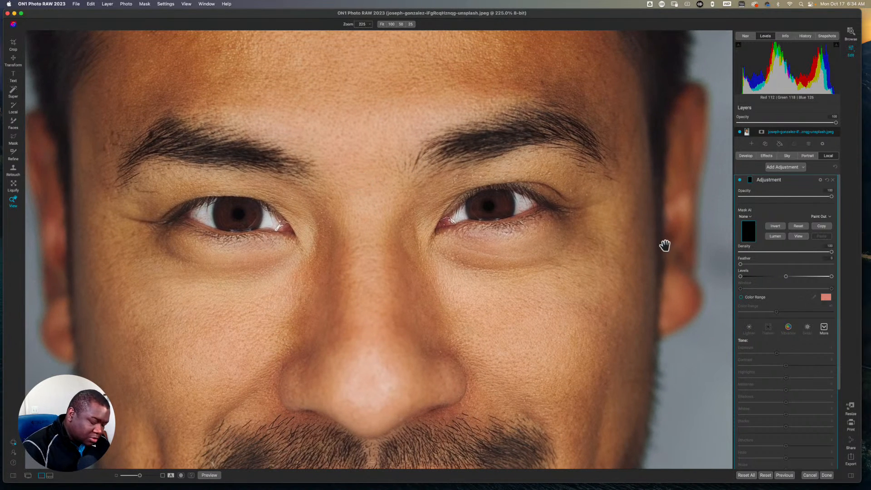
pyautogui.press('b')
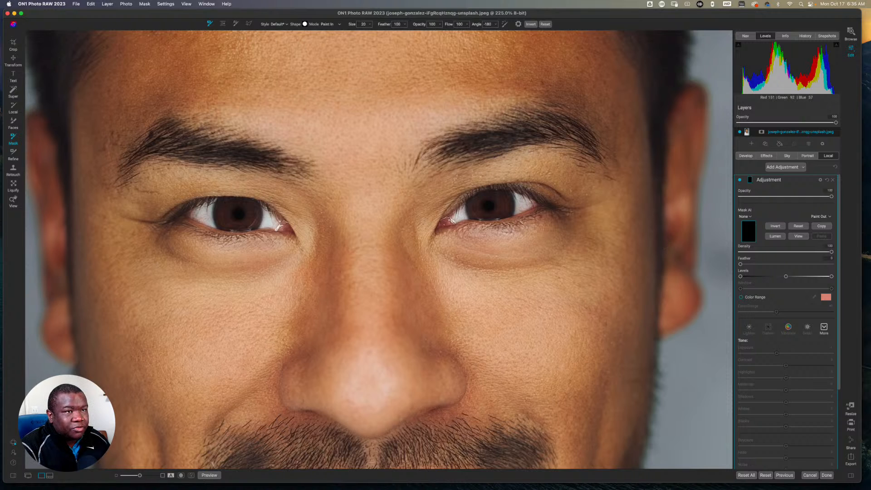
pyautogui.click(247, 23)
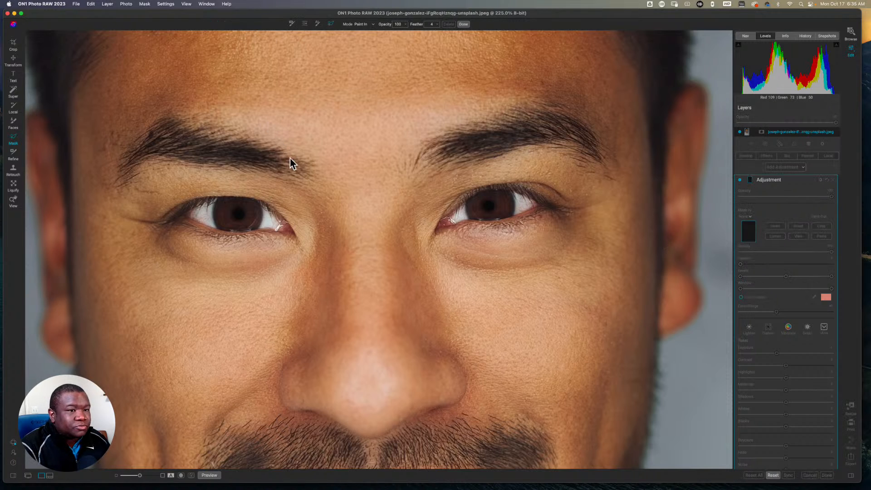
pyautogui.click(223, 216)
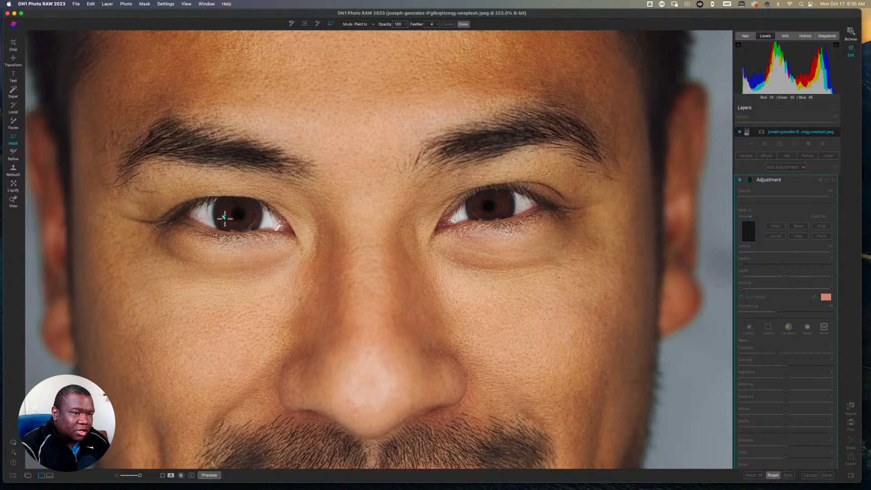
pyautogui.click(253, 217)
pyautogui.moveTo(237, 217); pyautogui.dragTo(236, 223)
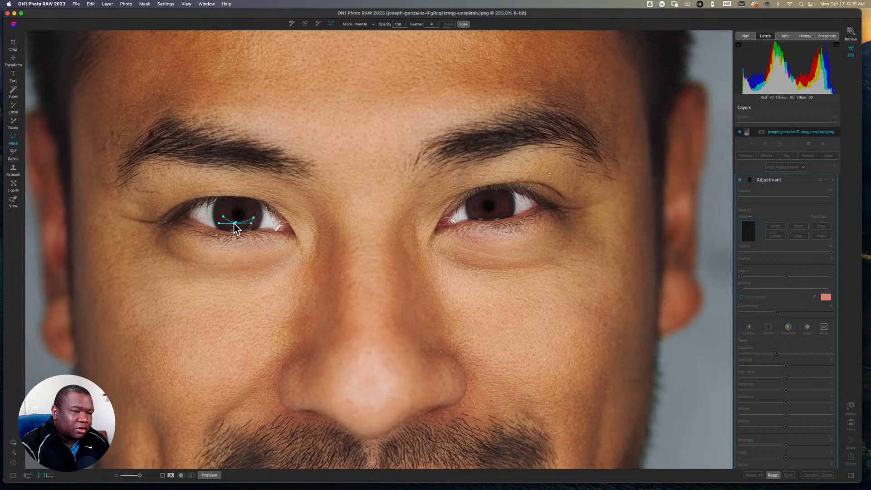
pyautogui.moveTo(234, 223); pyautogui.dragTo(234, 225)
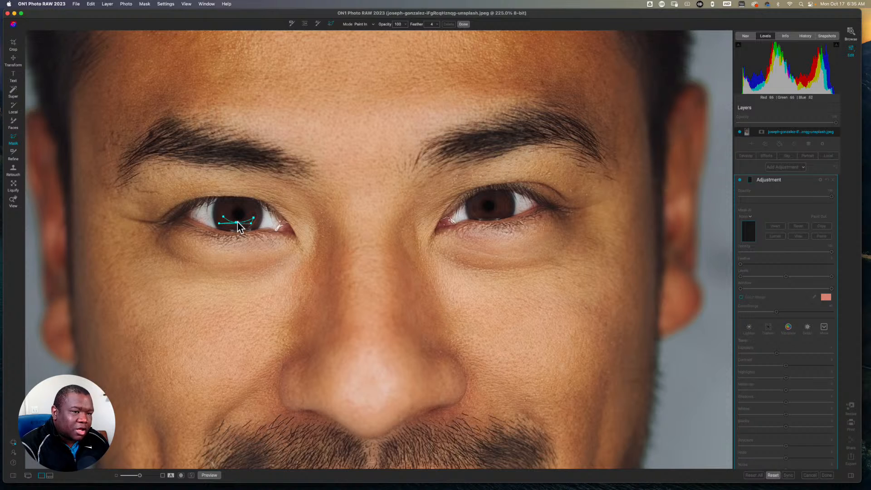
pyautogui.moveTo(235, 220); pyautogui.dragTo(233, 226)
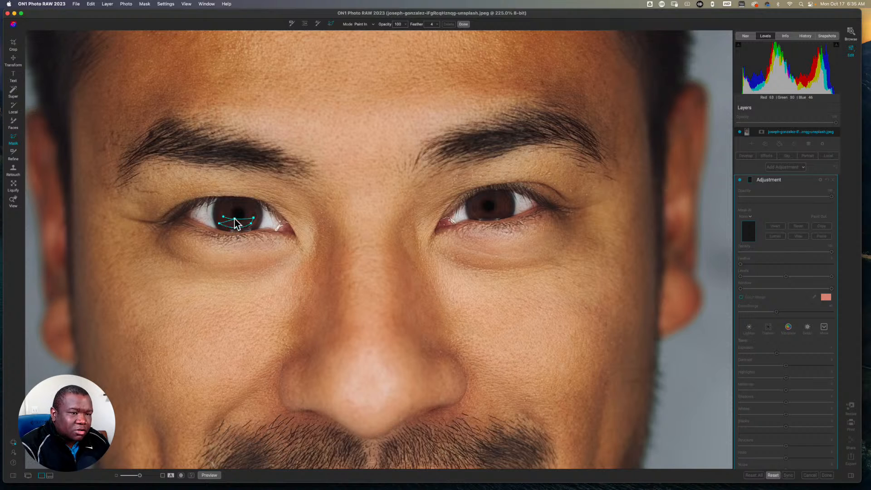
pyautogui.moveTo(235, 219); pyautogui.dragTo(235, 222)
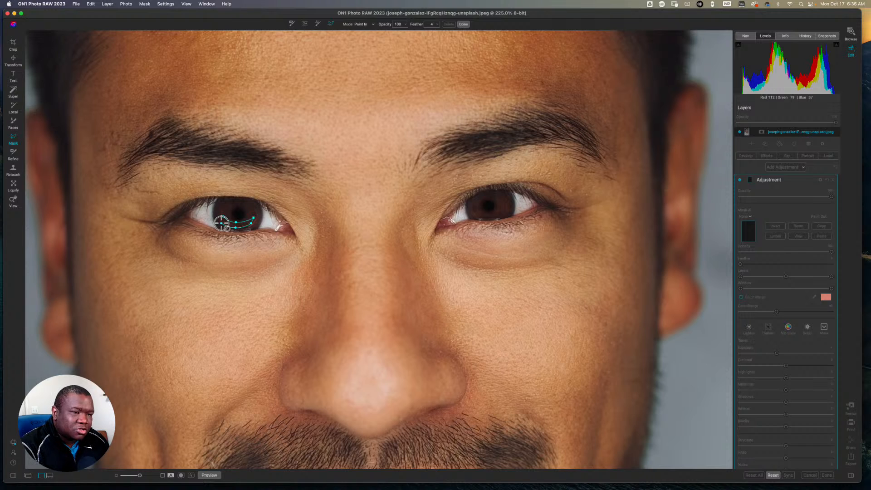
# Reposition the outer corner points of the right-eye shape so it forms a crescent following the iris edge.
pyautogui.click(222, 224)
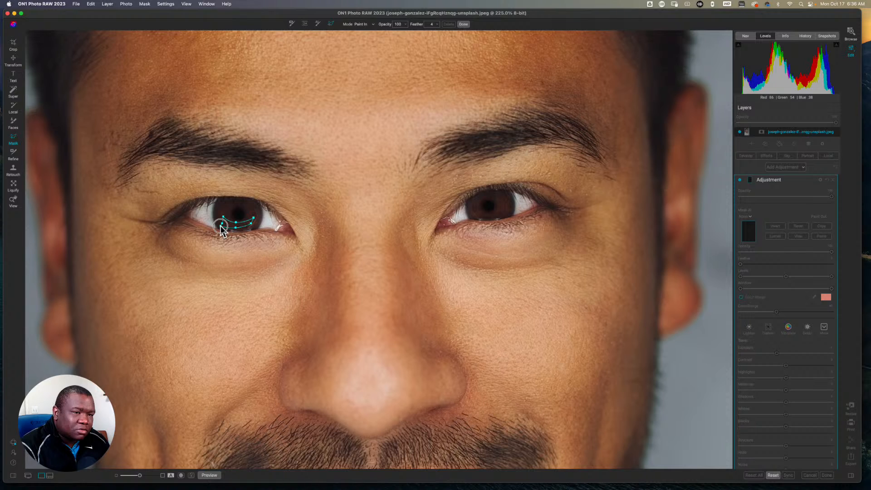
pyautogui.moveTo(221, 226); pyautogui.dragTo(219, 229)
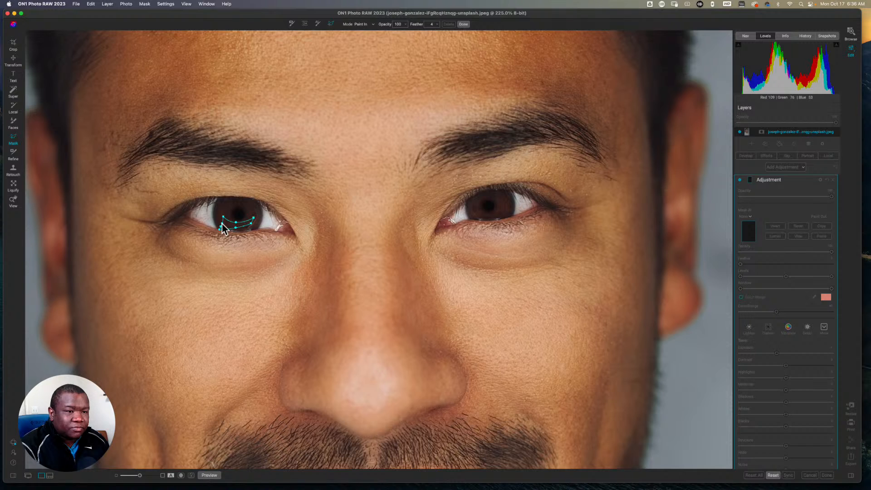
pyautogui.moveTo(222, 224); pyautogui.dragTo(218, 214)
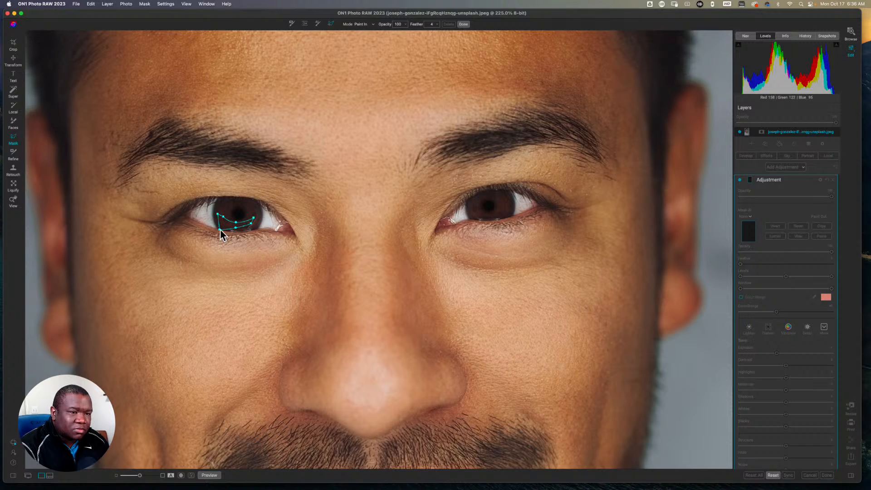
pyautogui.moveTo(220, 229); pyautogui.dragTo(220, 223)
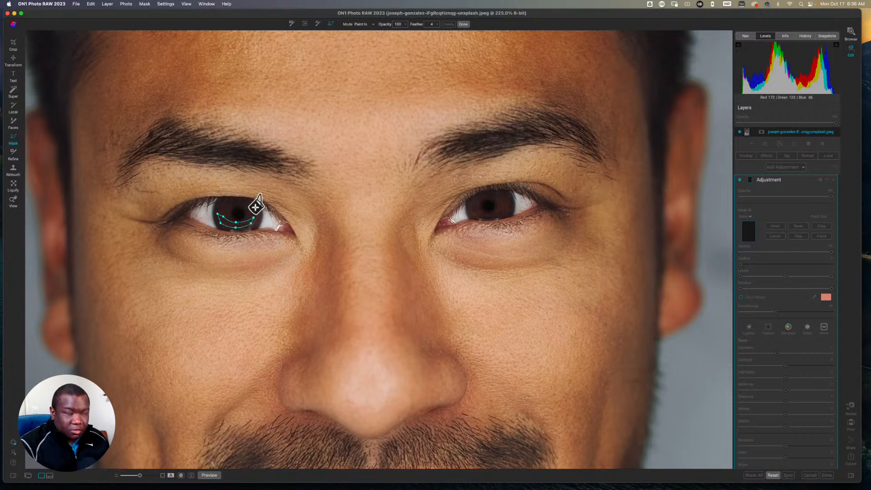
# Try a Paint Out fill outside the right-eye crescent, finish the shape and check the adjustment's white paint colour.
pyautogui.press('alt')
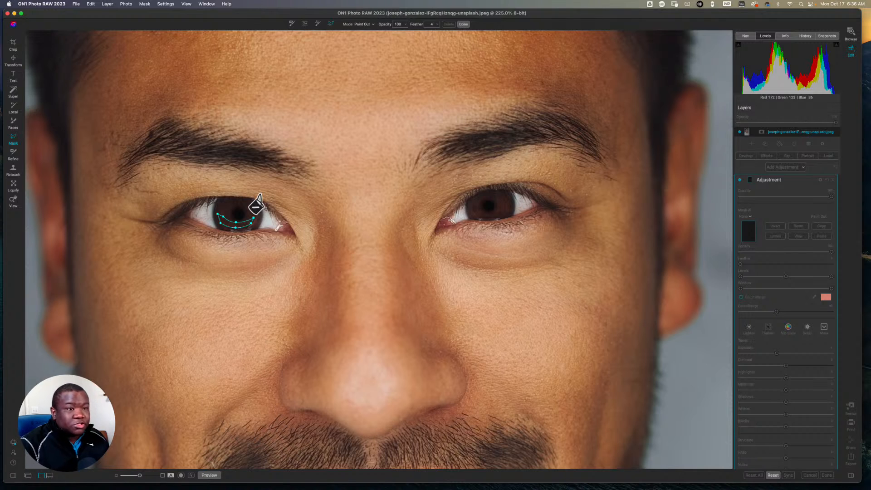
pyautogui.keyDown('alt'); pyautogui.click(260, 195); pyautogui.keyUp('alt')
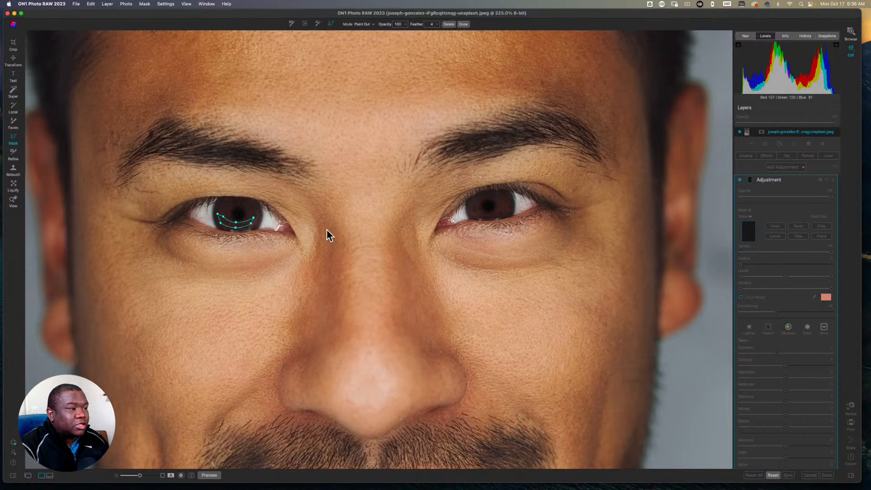
pyautogui.click(463, 25)
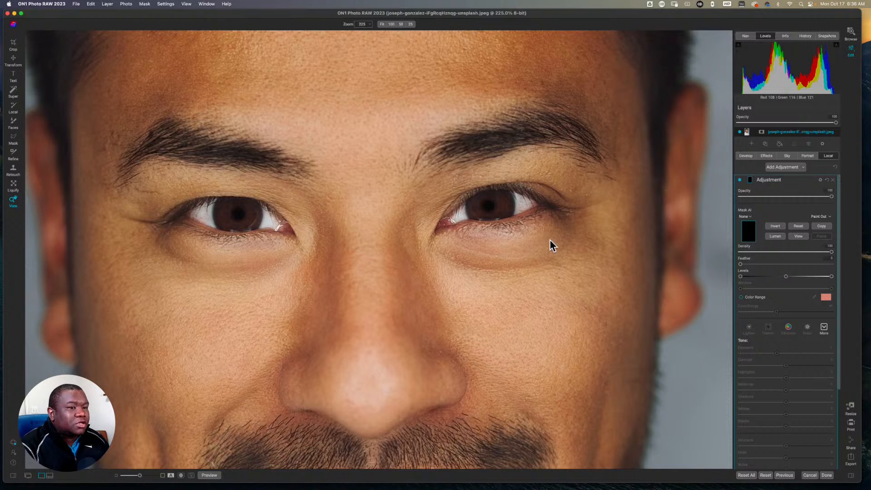
pyautogui.scroll(-5, 791, 357)
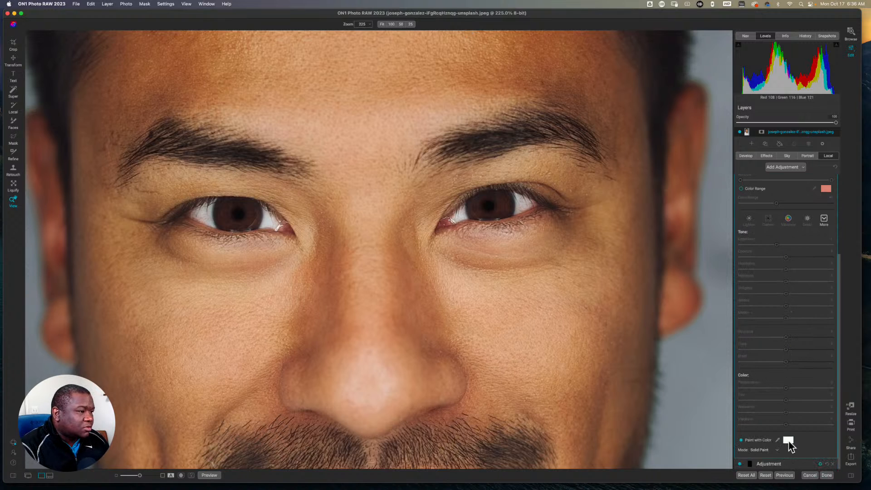
pyautogui.scroll(5, 791, 411)
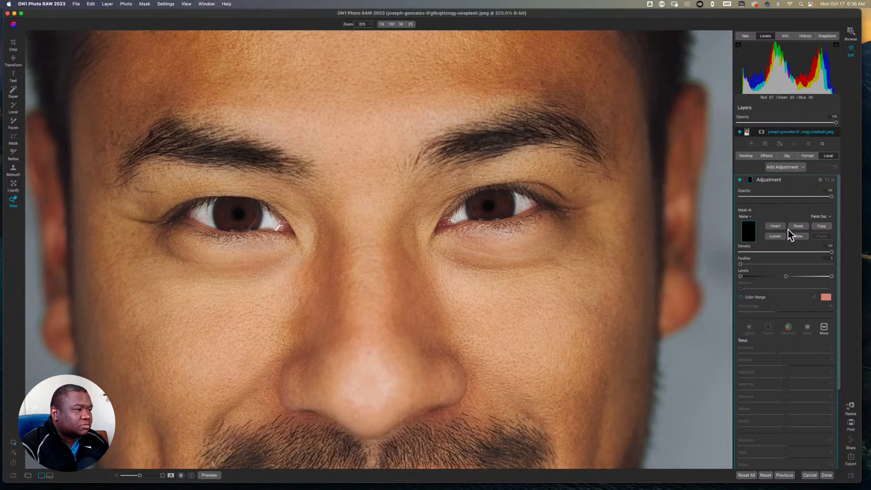
# Reselect the right-eye crescent with the line mask tool and switch its mode from Paint Out to Paint In.
pyautogui.press('b')
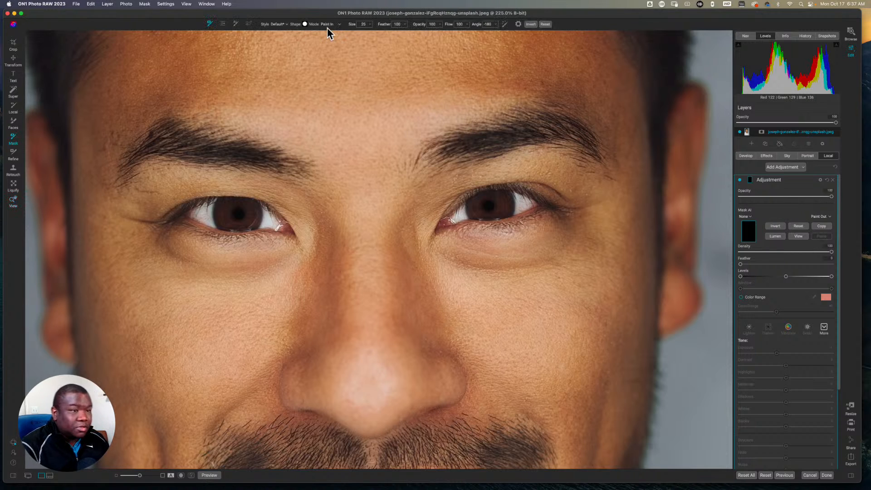
pyautogui.click(248, 23)
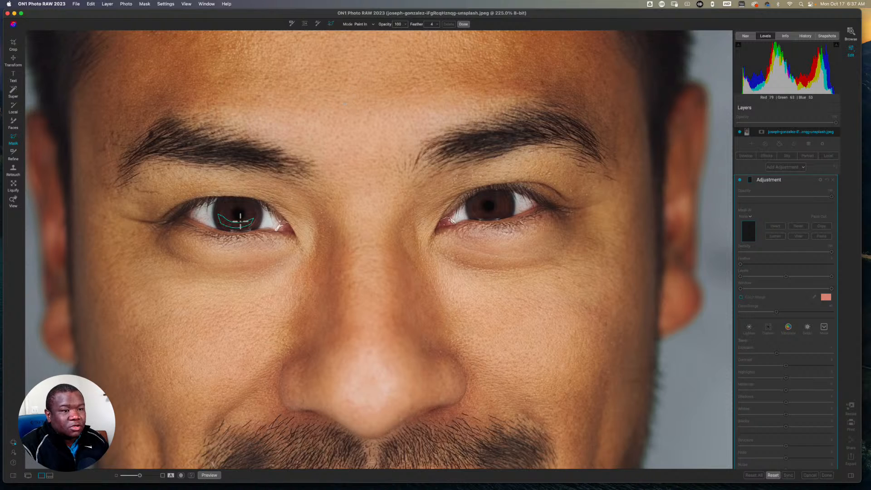
pyautogui.click(241, 222)
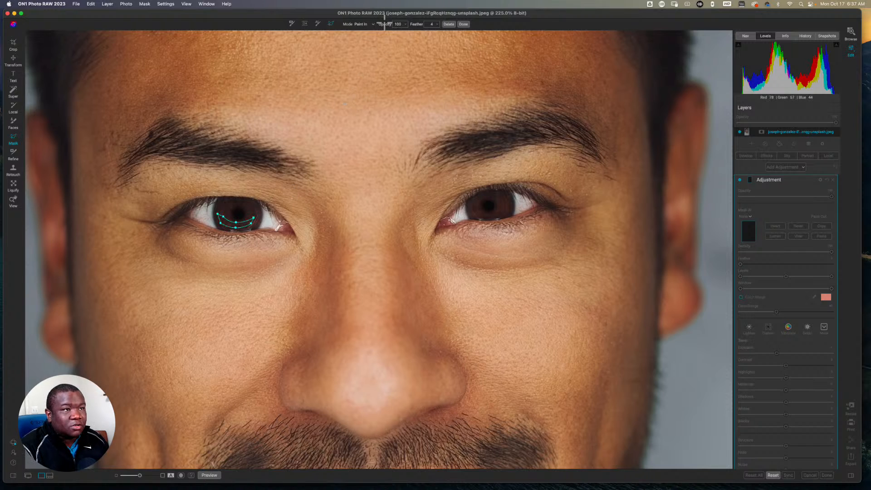
pyautogui.click(360, 24)
pyautogui.click(363, 31)
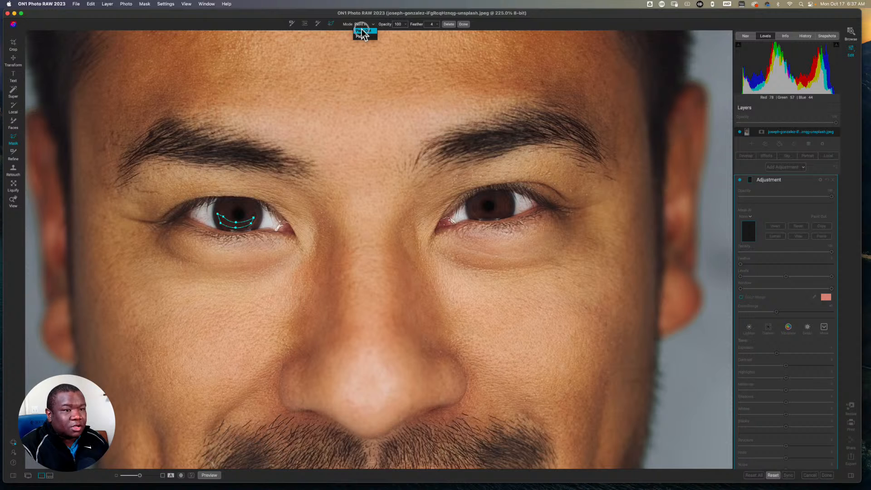
pyautogui.click(366, 23)
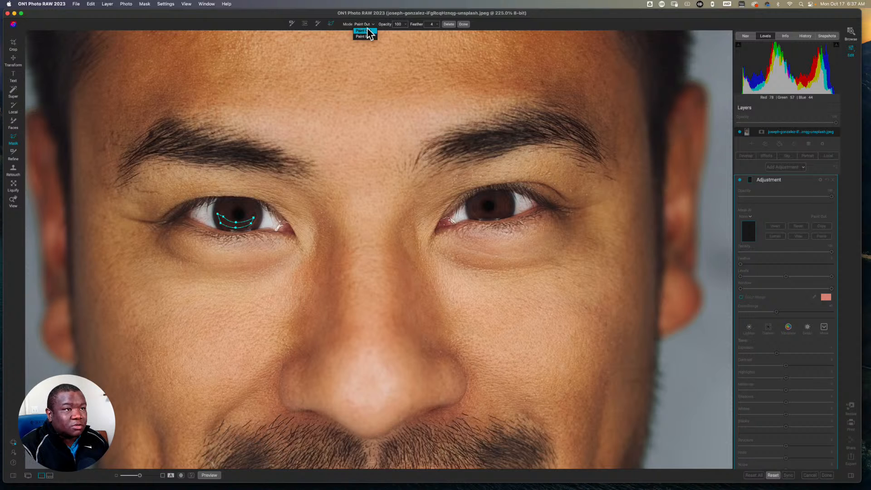
pyautogui.click(366, 37)
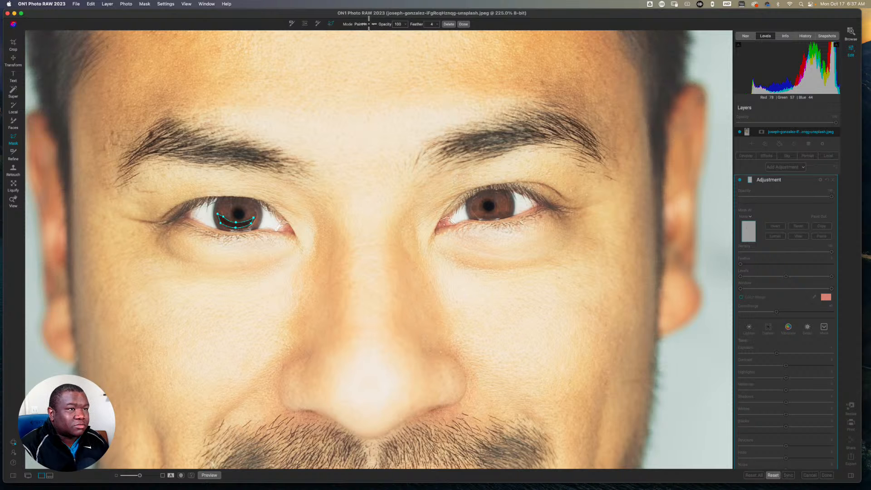
# Compare Paint Out with Paint In on the crescent, keep Paint In, and invert the adjustment's mask.
pyautogui.click(365, 23)
pyautogui.click(364, 31)
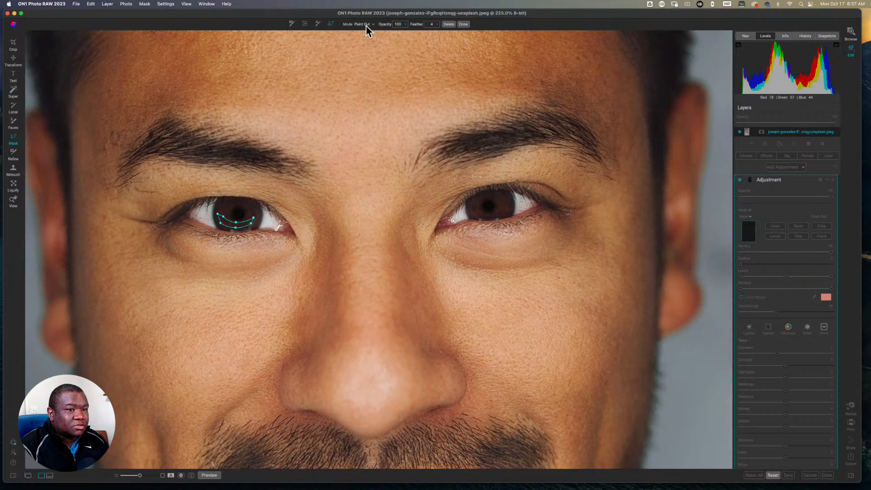
pyautogui.click(366, 25)
pyautogui.click(367, 36)
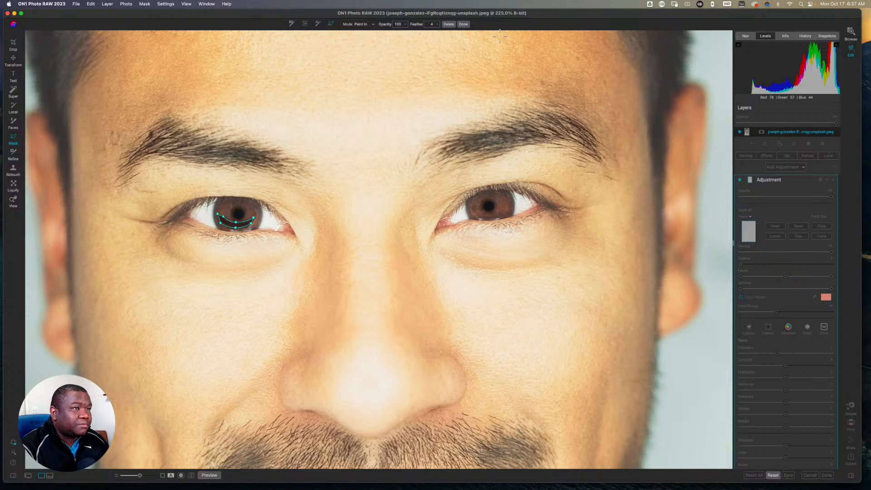
pyautogui.click(463, 24)
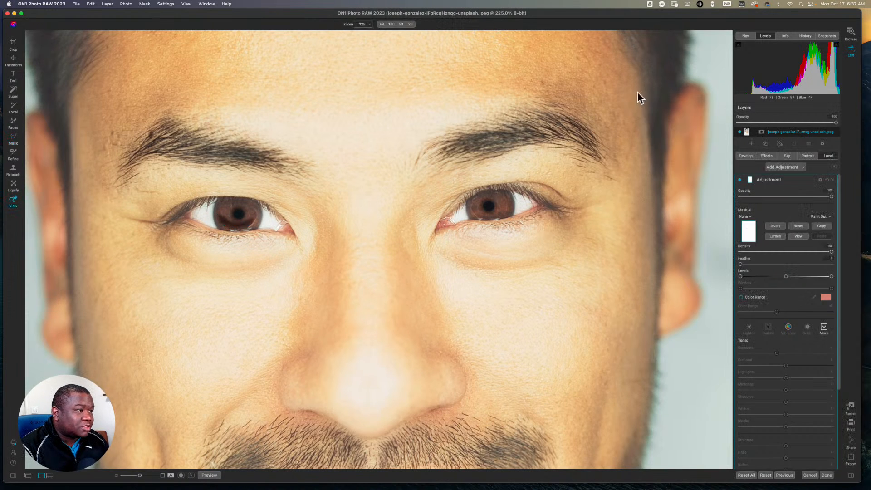
pyautogui.click(774, 226)
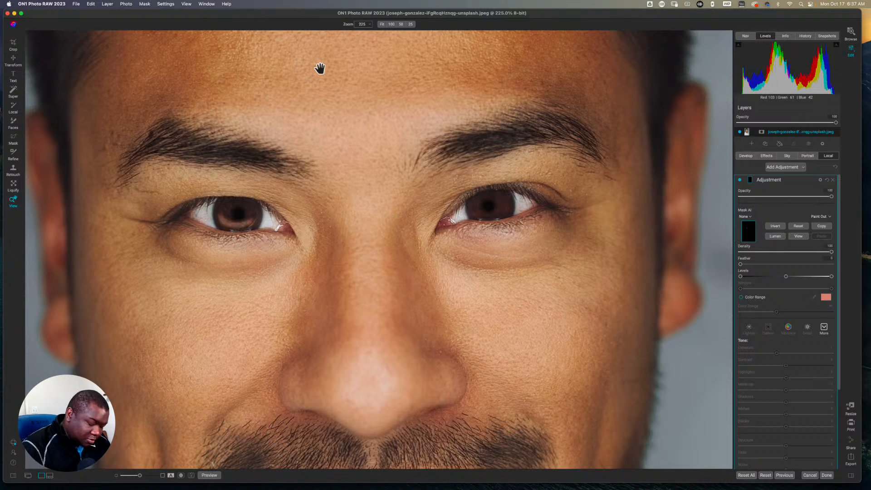
# Reopen the right-eye crescent and fine-tune its lower edge and outer corner points to fit the iris.
pyautogui.press('b')
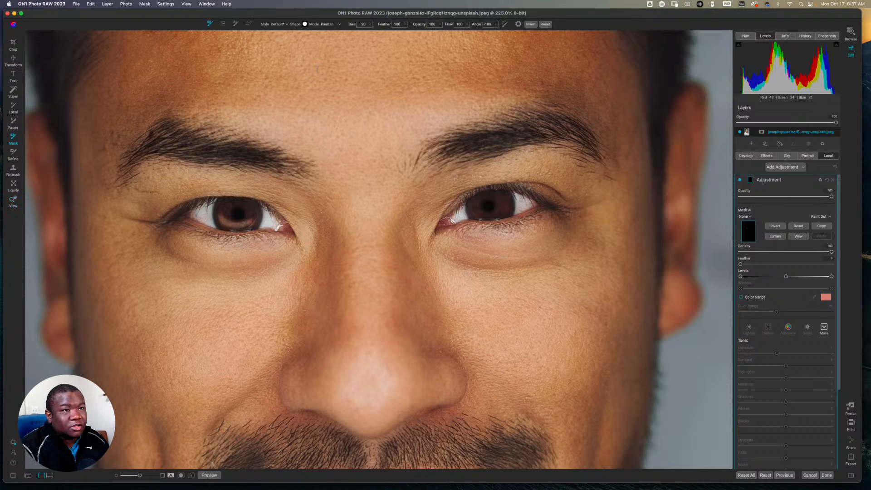
pyautogui.click(248, 24)
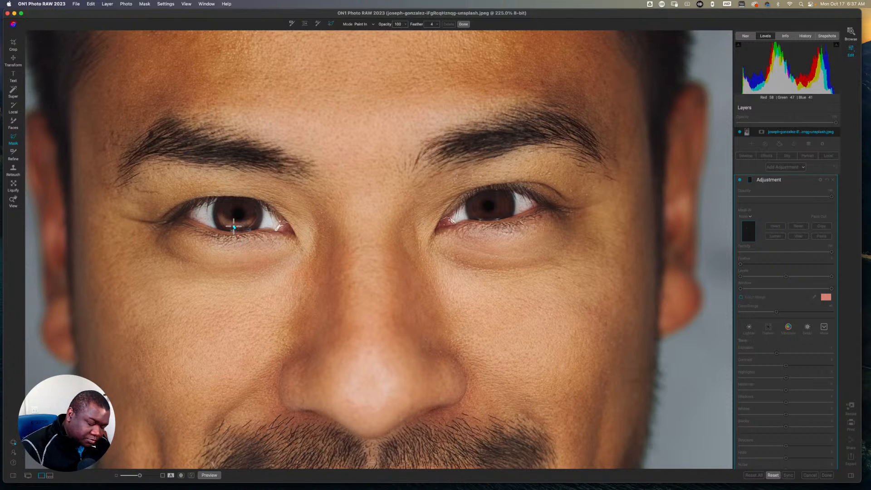
pyautogui.moveTo(233, 225); pyautogui.dragTo(233, 226)
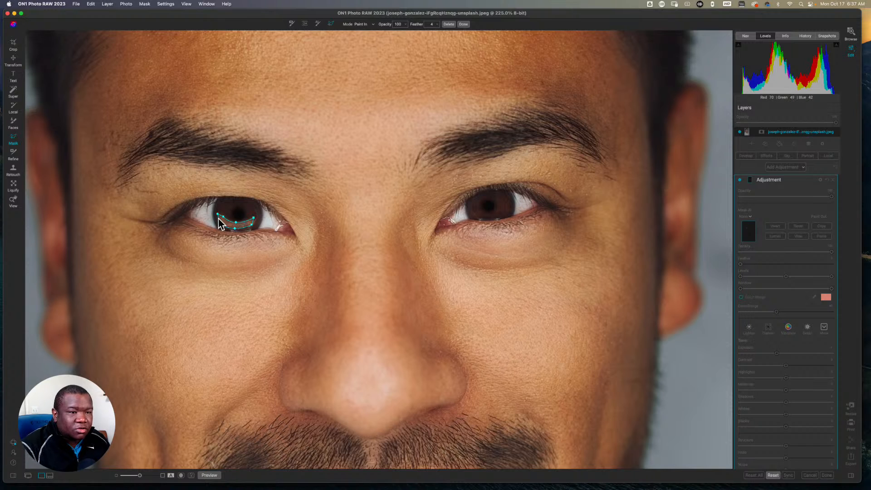
pyautogui.moveTo(217, 219); pyautogui.dragTo(218, 222)
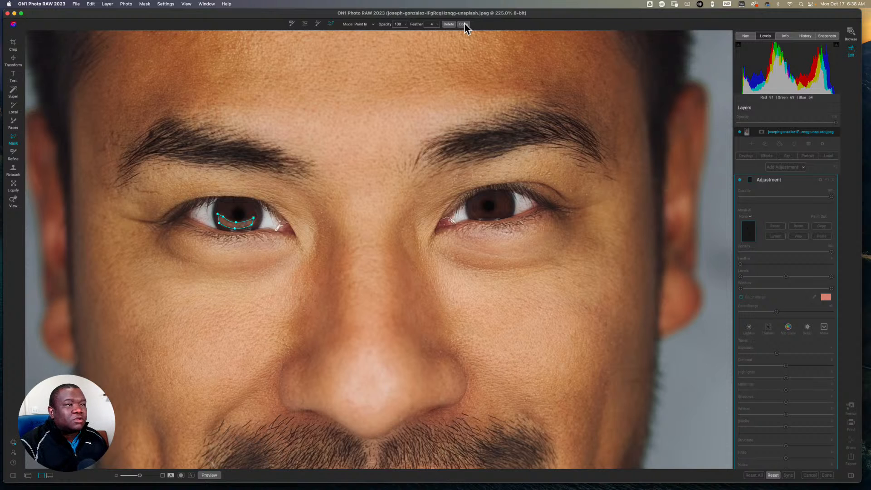
# Outline a line-mask crescent along the lower iris of the left eye and bend its upper edge to follow the curve.
pyautogui.click(475, 208)
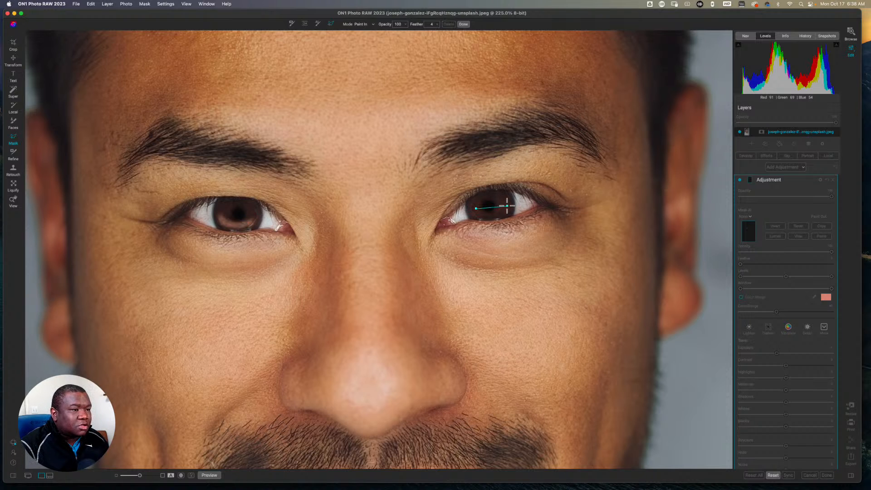
pyautogui.click(506, 206)
pyautogui.click(507, 211)
pyautogui.click(476, 215)
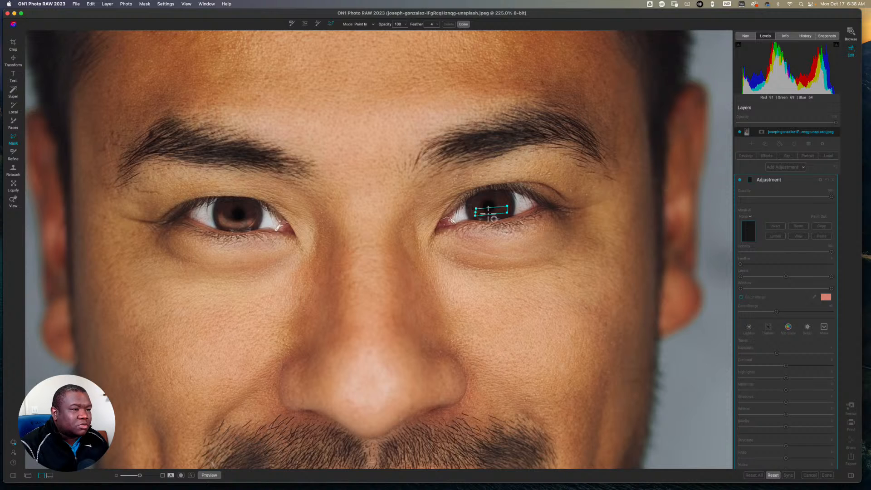
pyautogui.moveTo(491, 207); pyautogui.dragTo(491, 213)
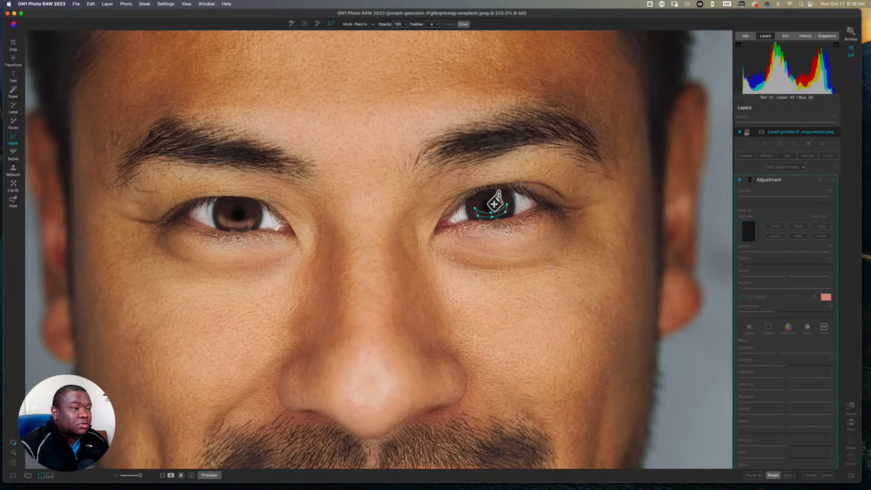
# Try a Paint In fill outside the left-eye crescent, undo it, and try the fill in Paint Out mode.
pyautogui.click(494, 203)
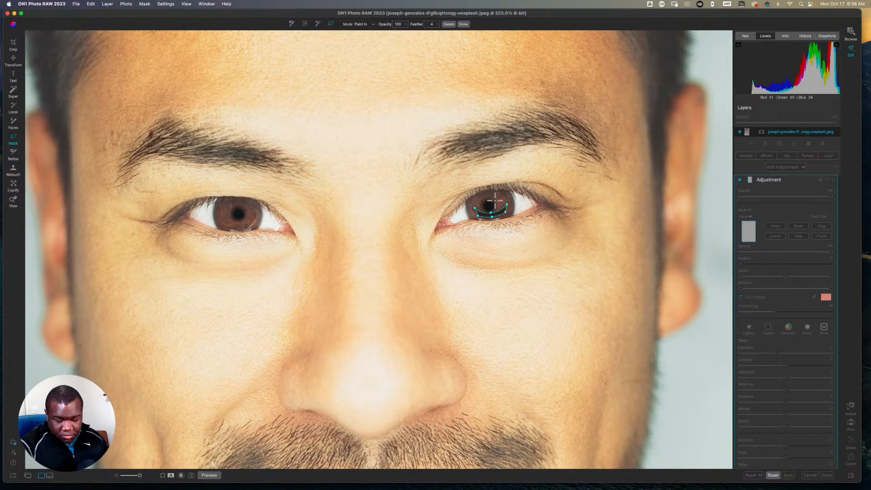
pyautogui.press('super+z')
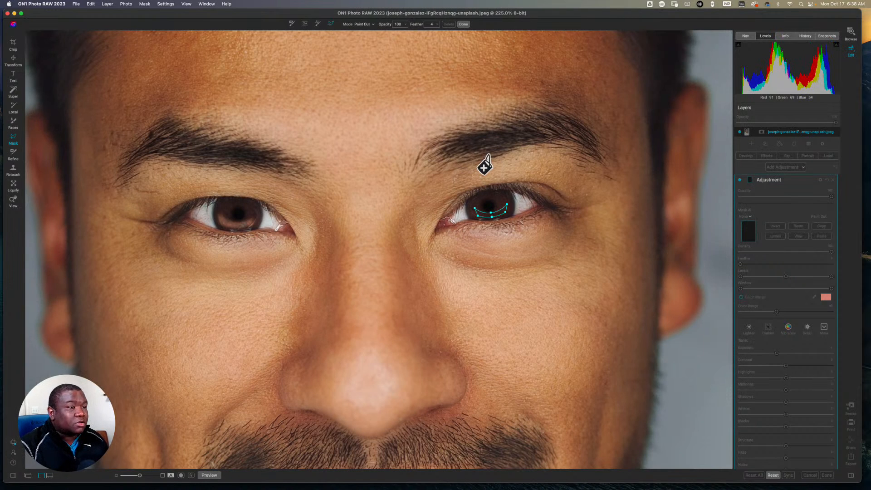
pyautogui.click(493, 200)
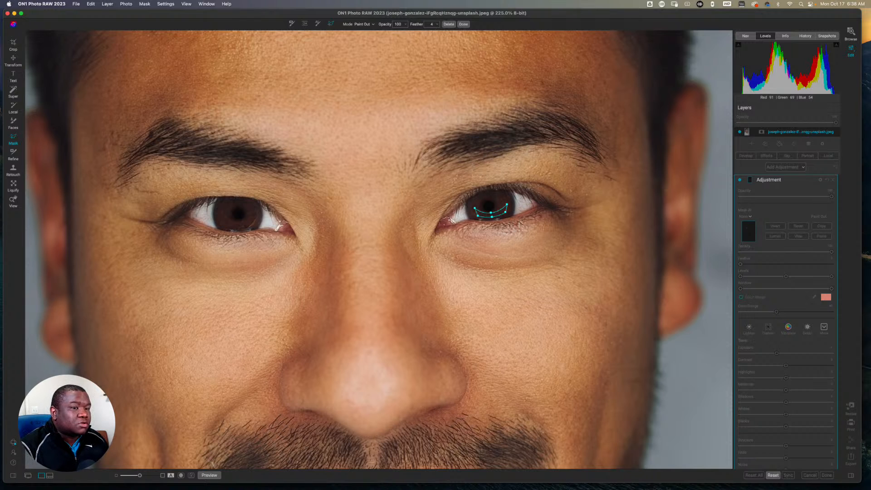
# Fill outside the left-eye crescent in Paint In mode, finish the shape and invert the adjustment's mask.
pyautogui.click(463, 25)
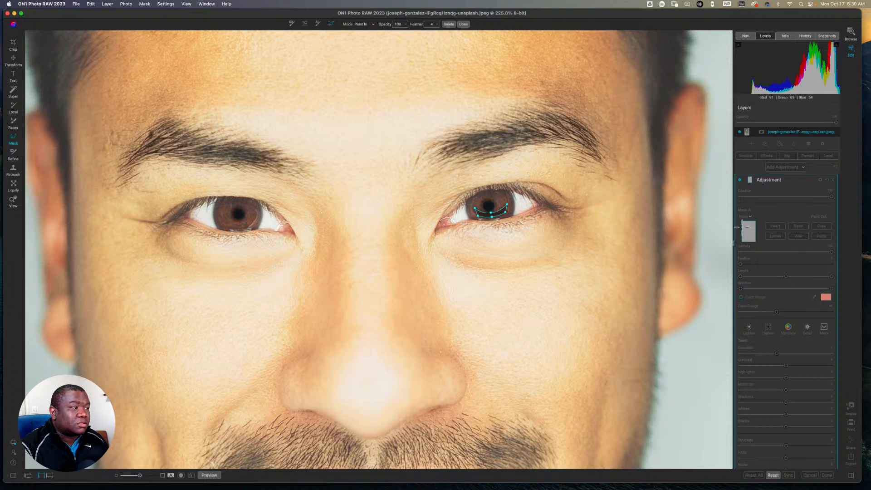
pyautogui.click(463, 24)
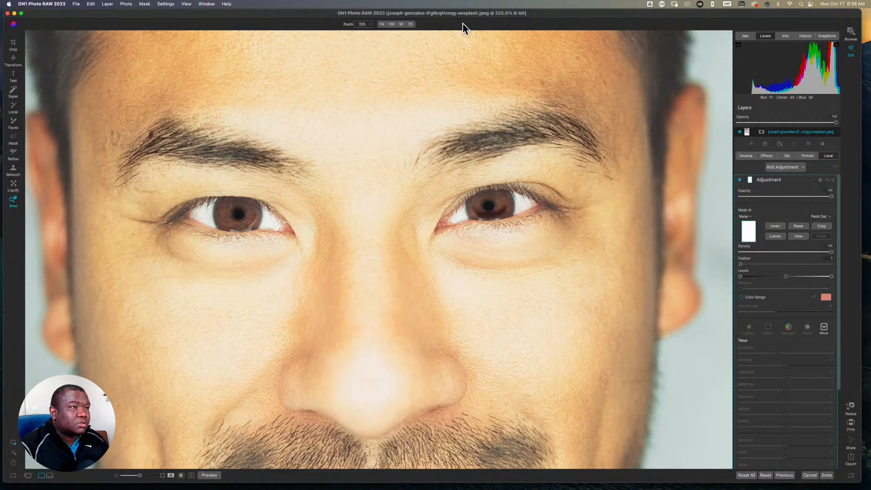
pyautogui.click(774, 224)
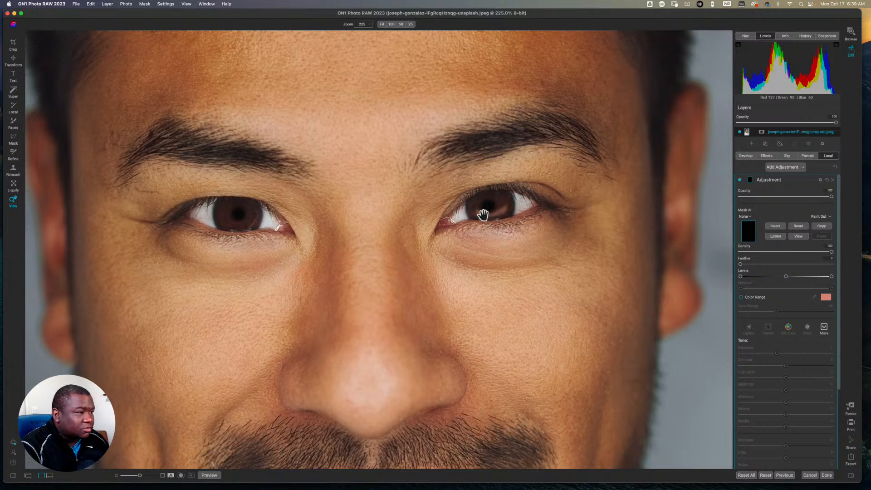
# Fit the whole portrait in view and compare it with and without the catchlight adjustment.
pyautogui.press('super+0')
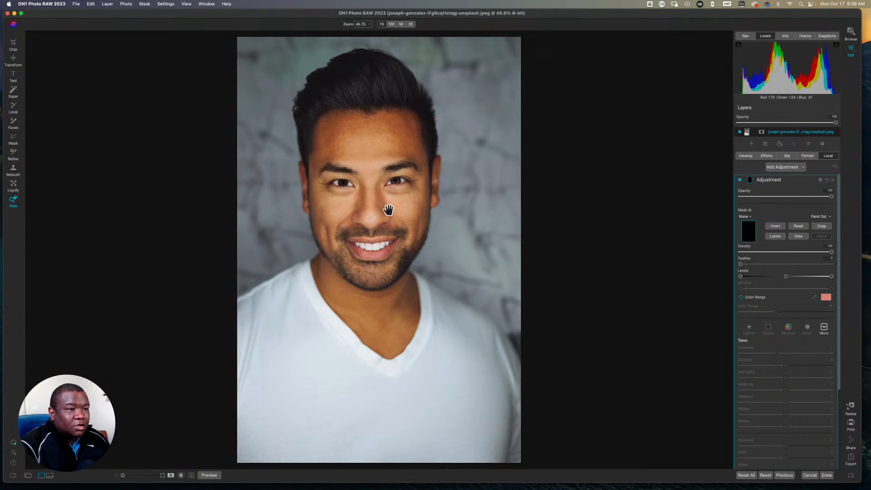
pyautogui.click(739, 180)
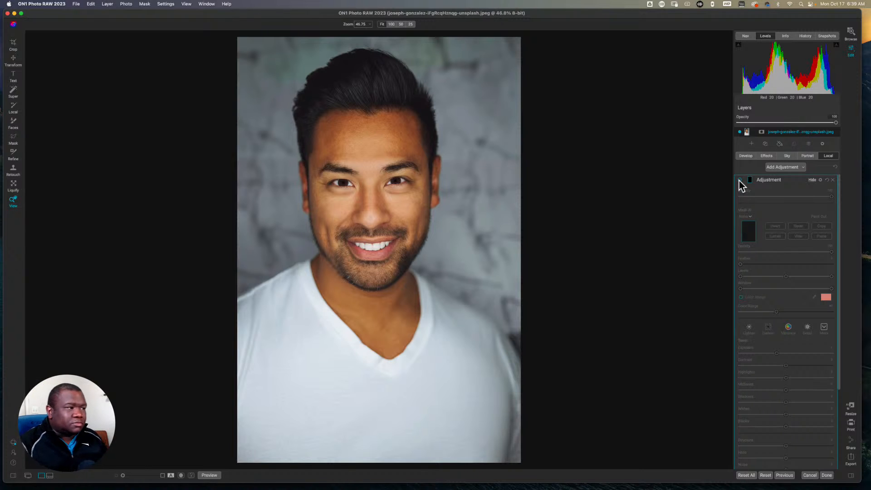
pyautogui.click(739, 180)
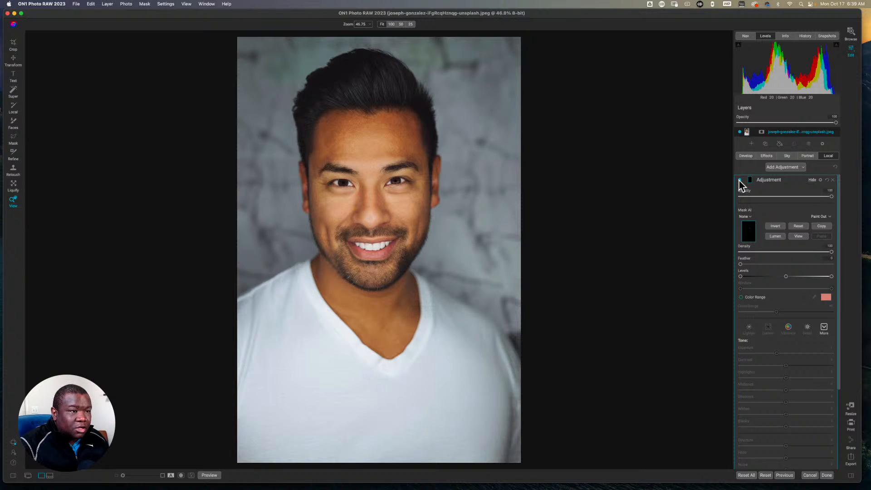
pyautogui.click(739, 180)
pyautogui.click(740, 180)
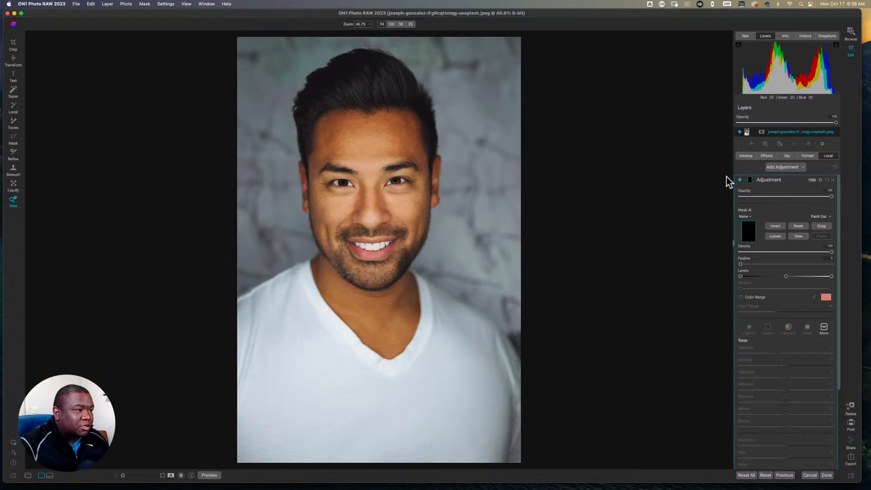
# Add a new local adjustment and ready the line mask tool over the eyes at 250% zoom.
pyautogui.click(781, 167)
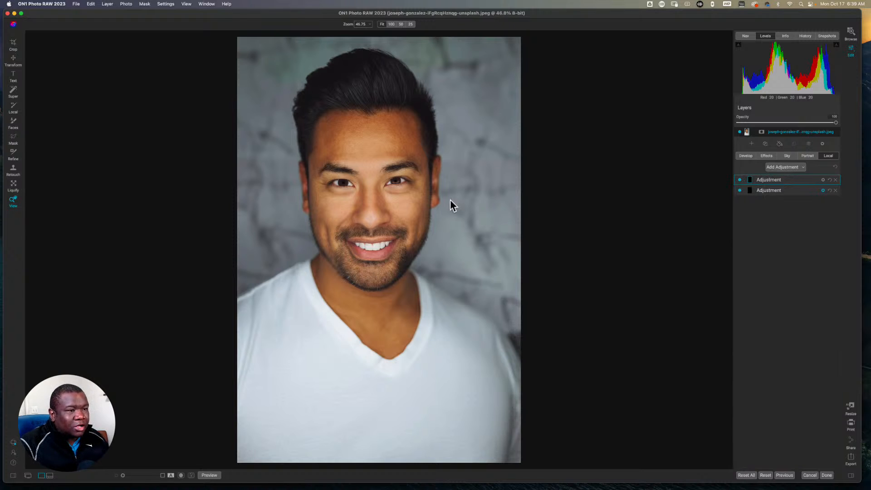
pyautogui.press('k')
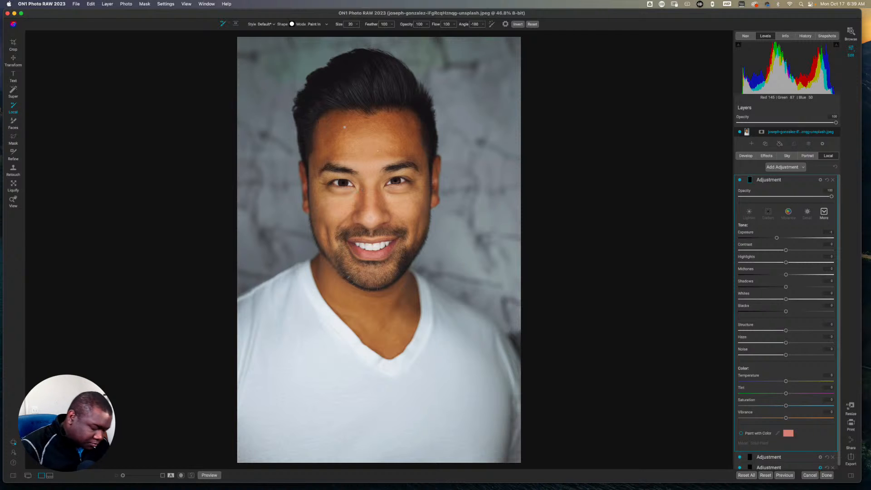
pyautogui.press('z')
pyautogui.click(367, 178)
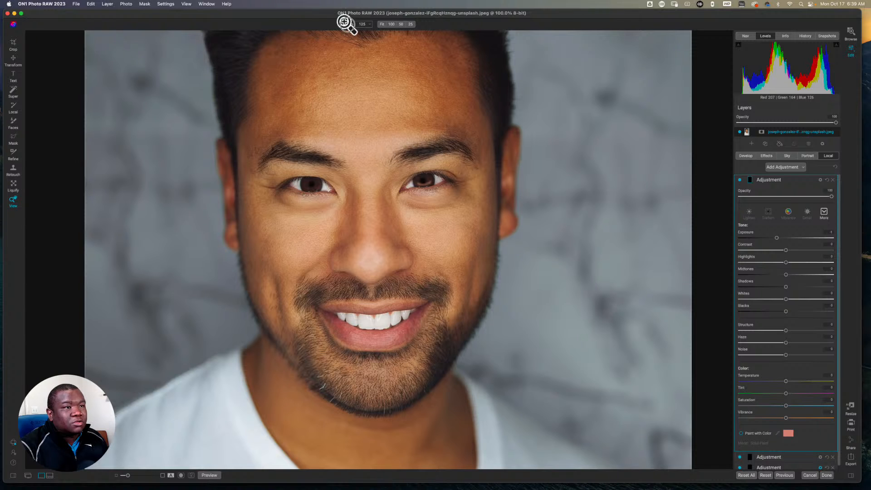
pyautogui.moveTo(356, 28); pyautogui.dragTo(360, 76)
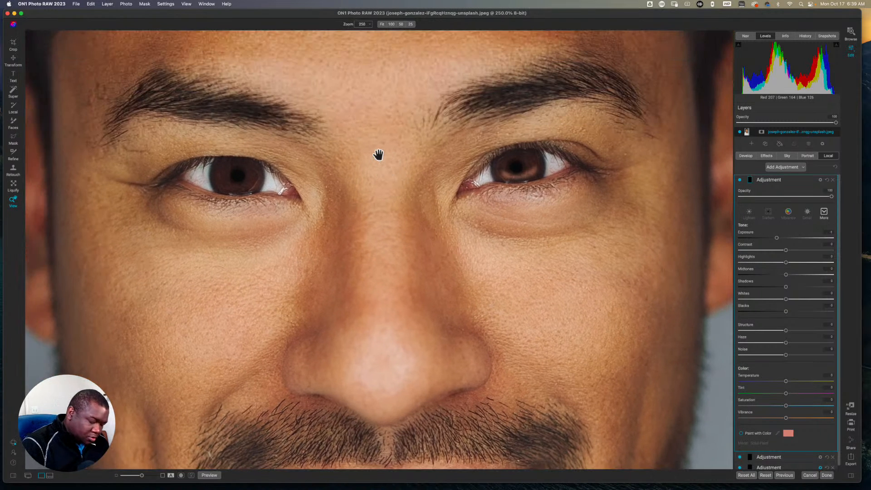
pyautogui.press('b')
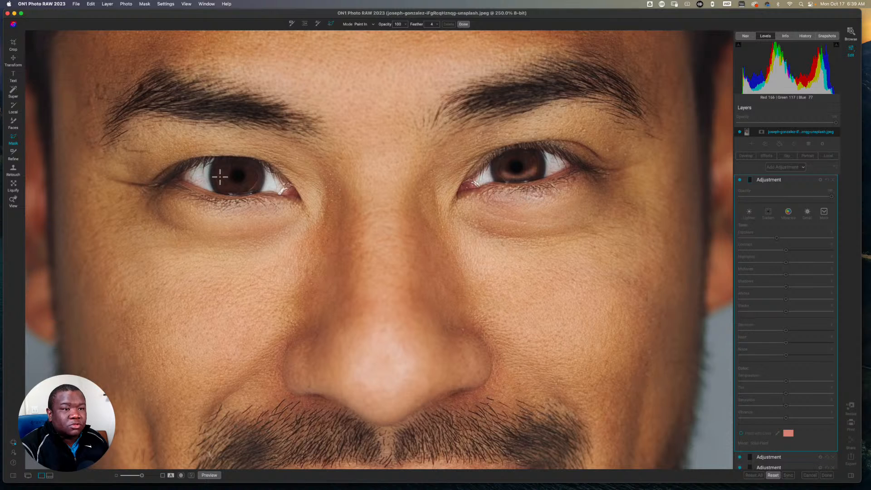
# Outline a four-cornered line-mask shape on the right eye's lower iris and curve its edges into a crescent.
pyautogui.moveTo(220, 177); pyautogui.dragTo(255, 176)
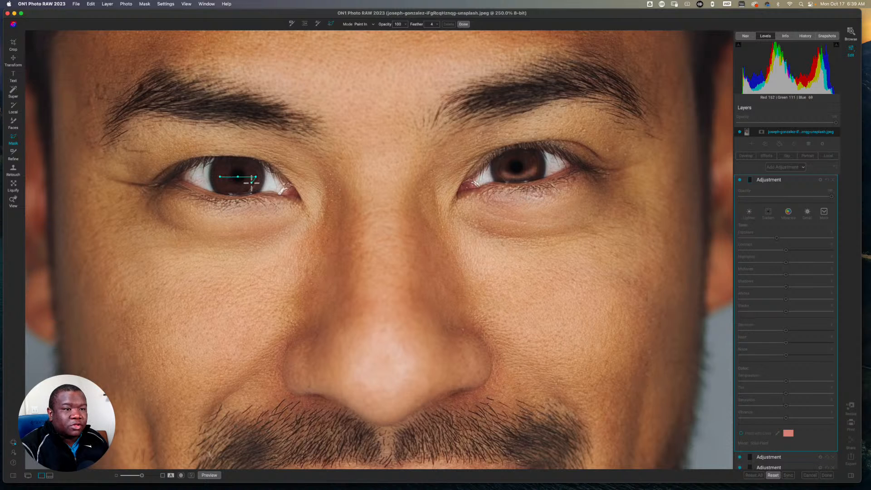
pyautogui.click(221, 188)
pyautogui.click(219, 177)
pyautogui.moveTo(236, 188); pyautogui.dragTo(256, 179)
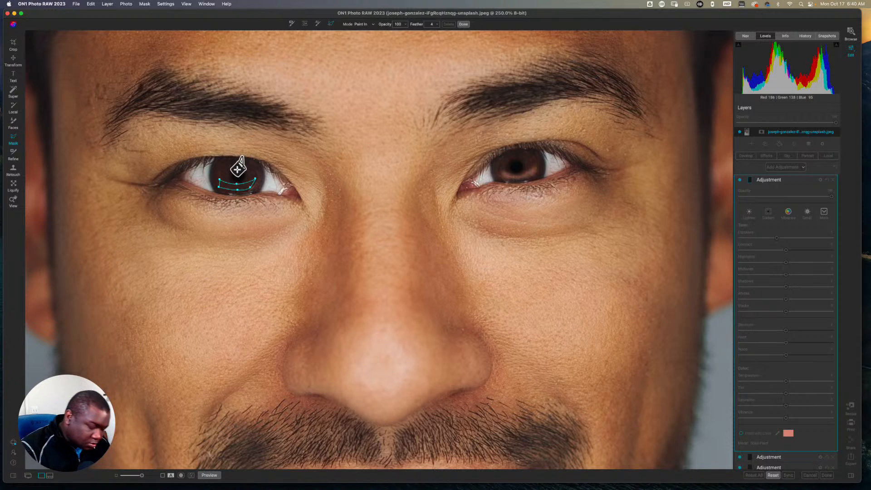
# Fill outside the new right-eye crescent, finish the shape and invert the adjustment's mask.
pyautogui.click(237, 168)
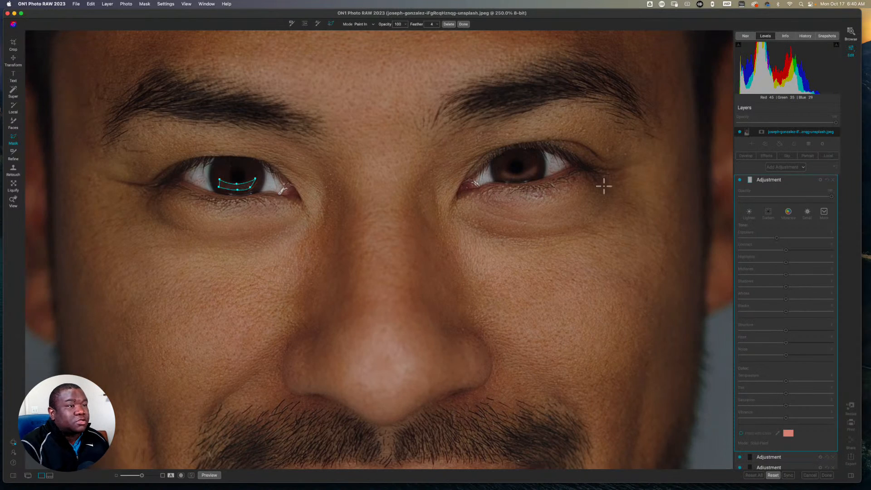
pyautogui.click(463, 25)
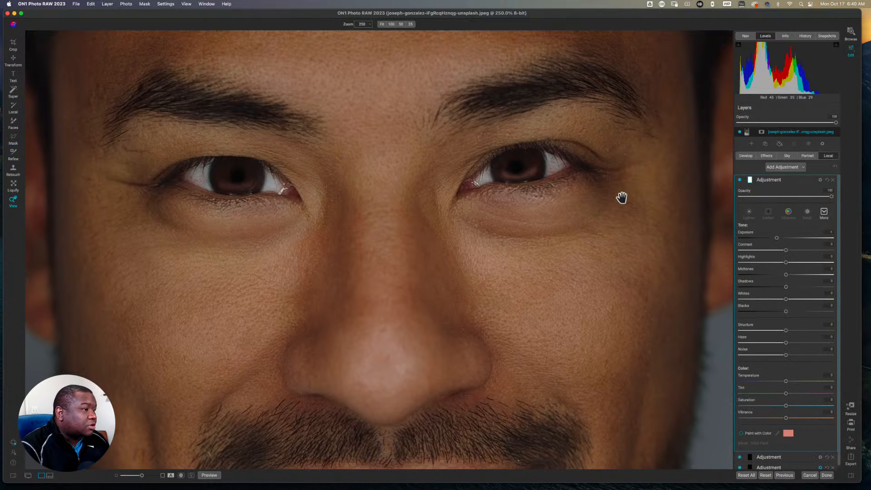
pyautogui.click(749, 180)
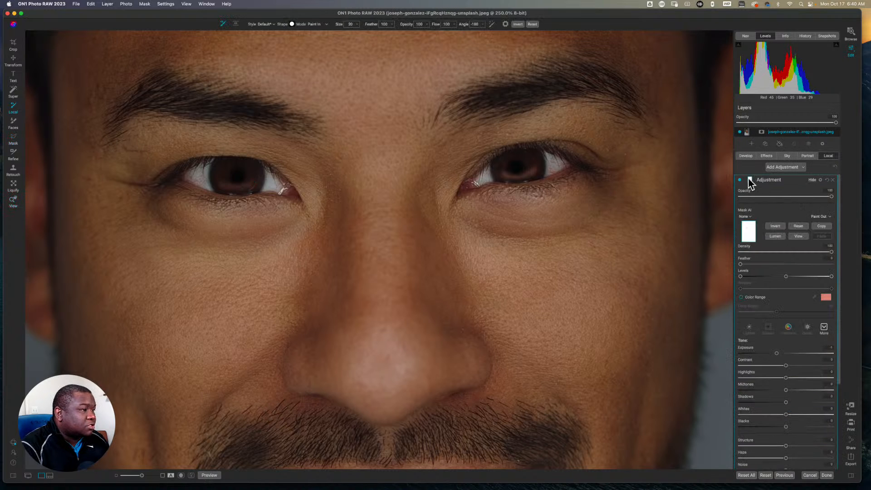
pyautogui.click(775, 226)
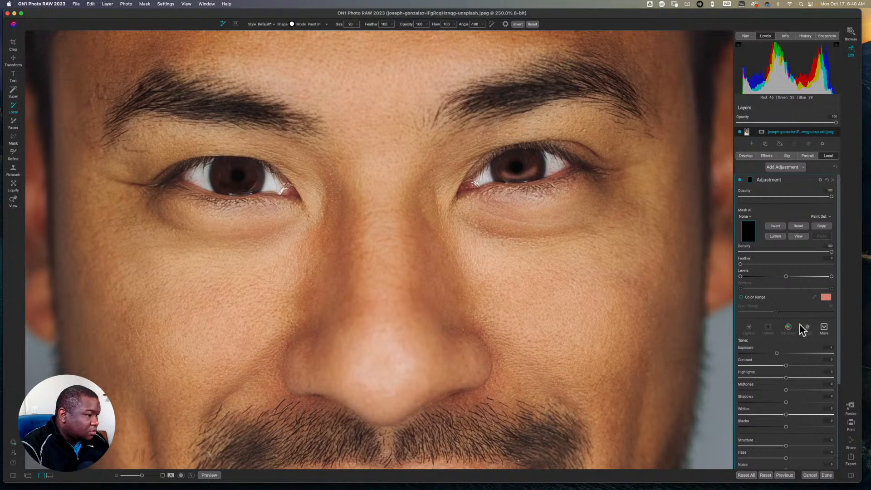
# Turn on Paint with Color for the new adjustment and set its paint colour to white.
pyautogui.scroll(-5, 765, 353)
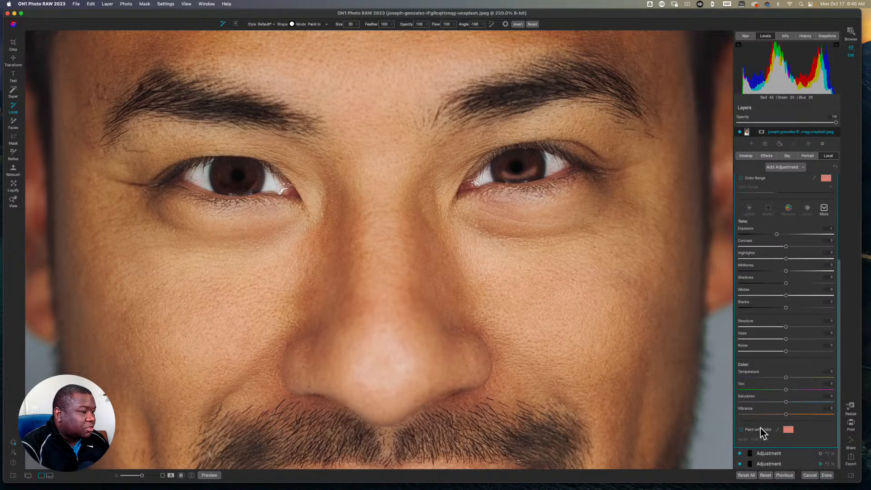
pyautogui.click(741, 429)
pyautogui.click(787, 429)
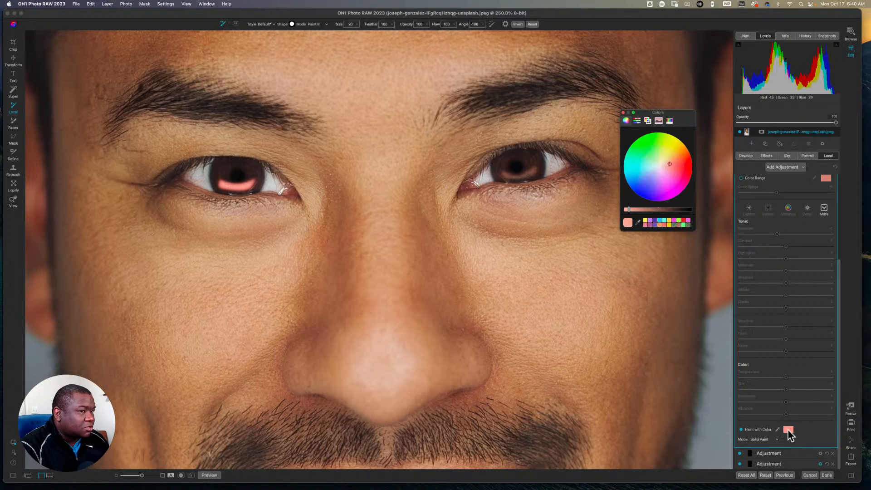
pyautogui.click(658, 164)
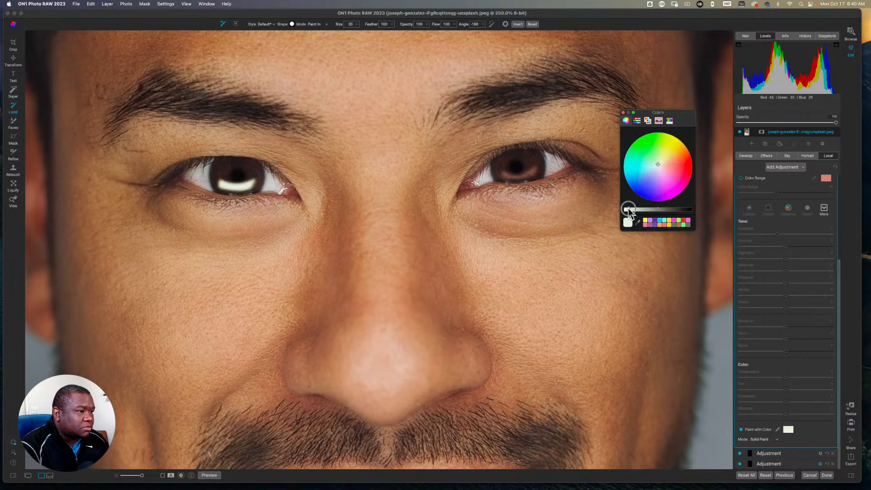
pyautogui.moveTo(628, 209); pyautogui.dragTo(617, 207)
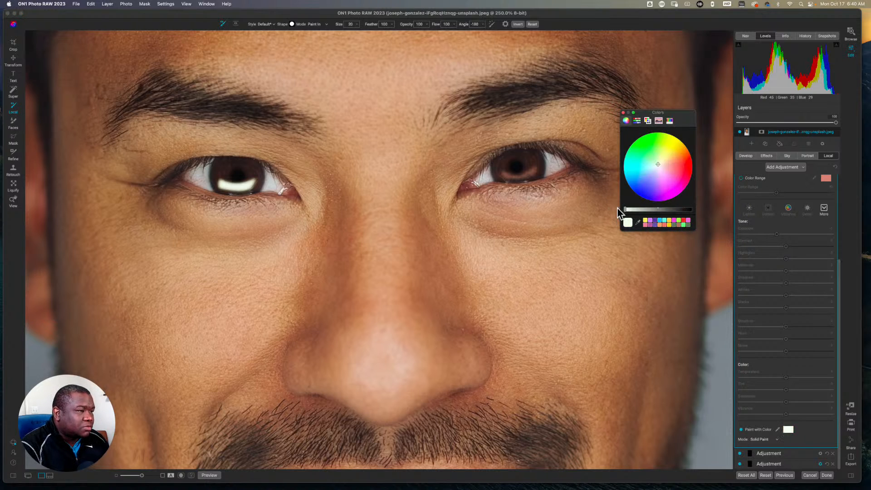
pyautogui.click(622, 112)
# Set the new adjustment's blending mode to Soft Light.
pyautogui.moveTo(839, 296); pyautogui.dragTo(831, 195)
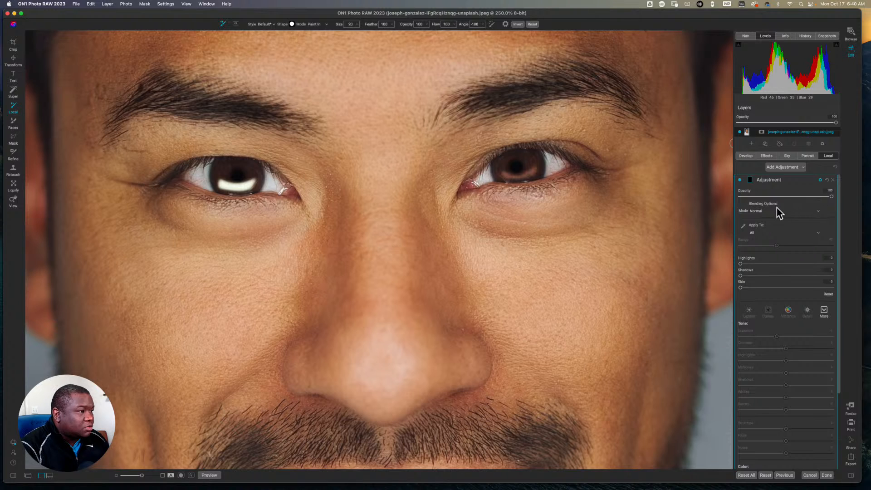
pyautogui.click(776, 208)
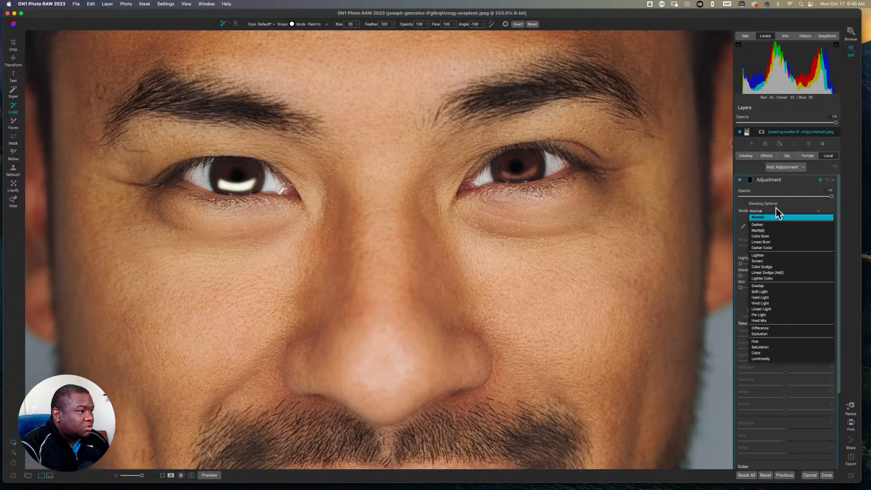
pyautogui.click(765, 293)
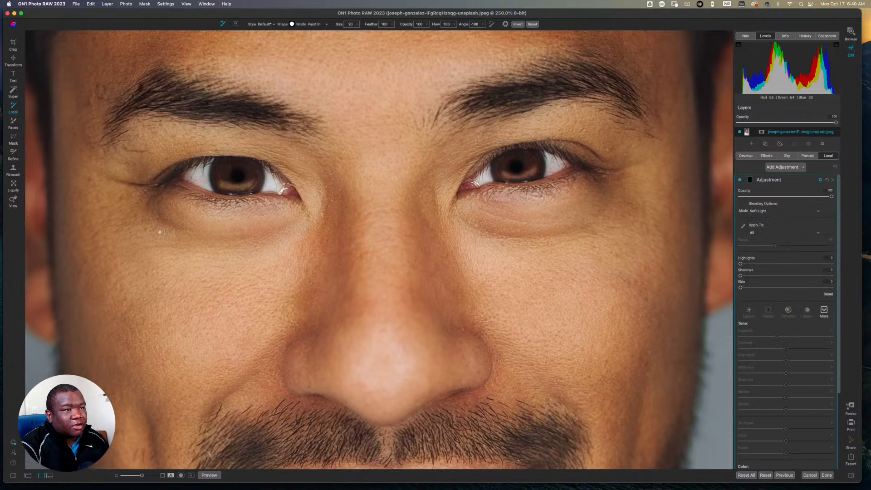
# Adjust the curved edges of the line-mask crescent in the man's right eye, set its feather to 7 and finish the shape.
pyautogui.press('b')
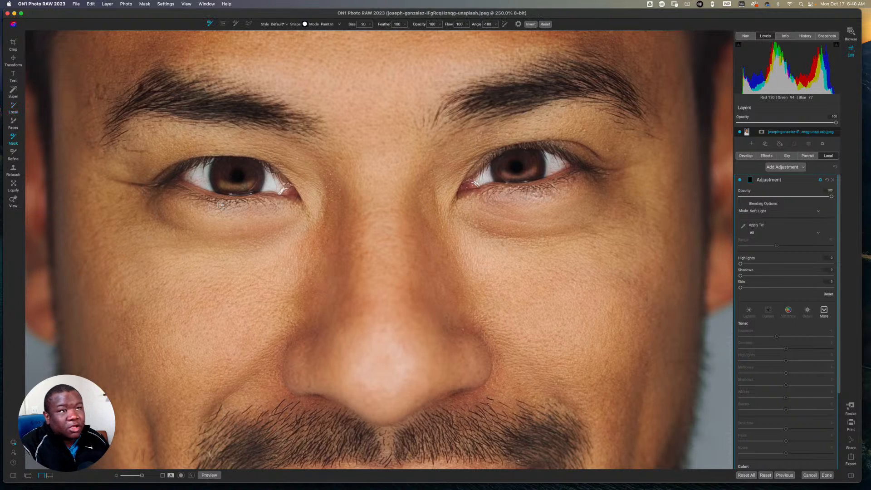
pyautogui.click(249, 23)
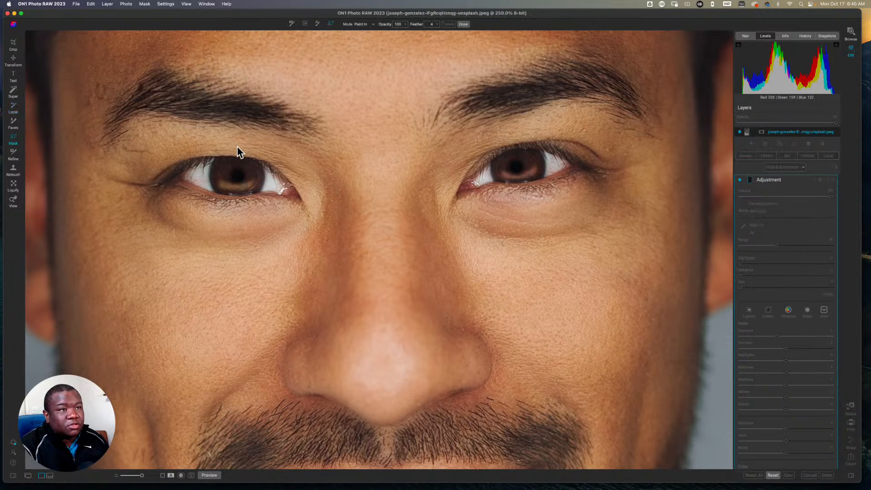
pyautogui.click(236, 190)
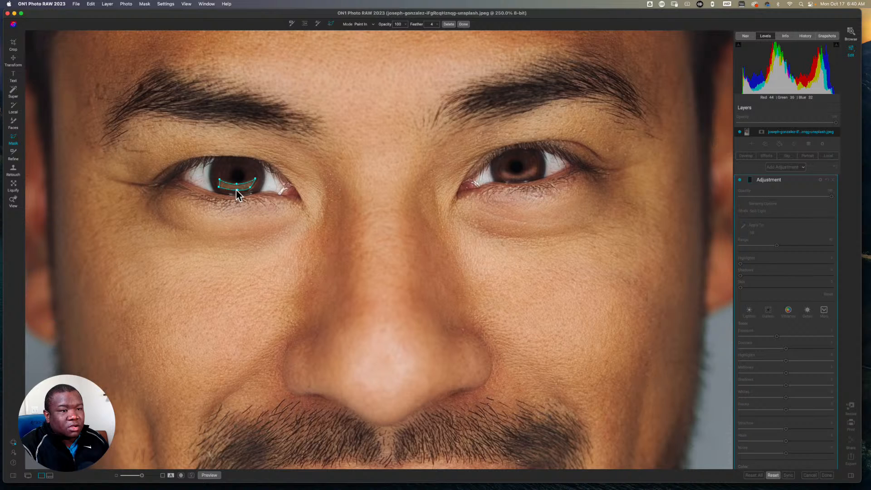
pyautogui.moveTo(237, 191)
pyautogui.mouseDown()
pyautogui.moveTo(237, 174)
pyautogui.moveTo(238, 191)
pyautogui.mouseUp()
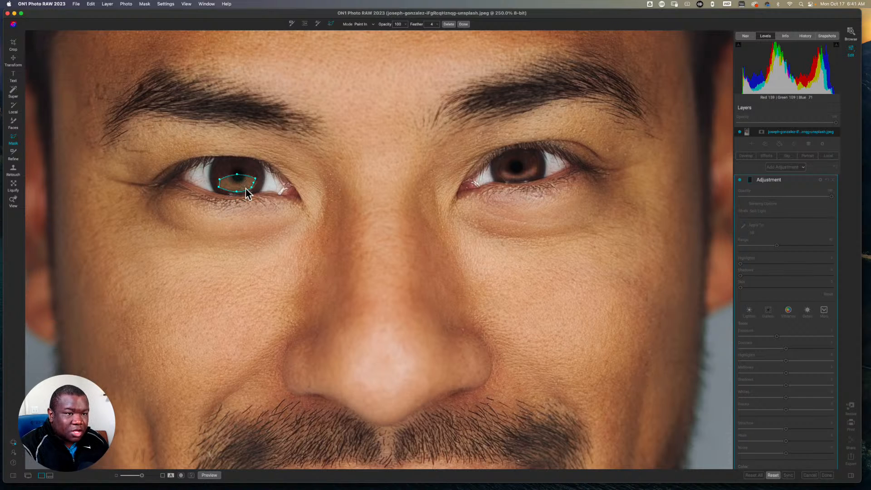
pyautogui.moveTo(236, 175); pyautogui.dragTo(236, 185)
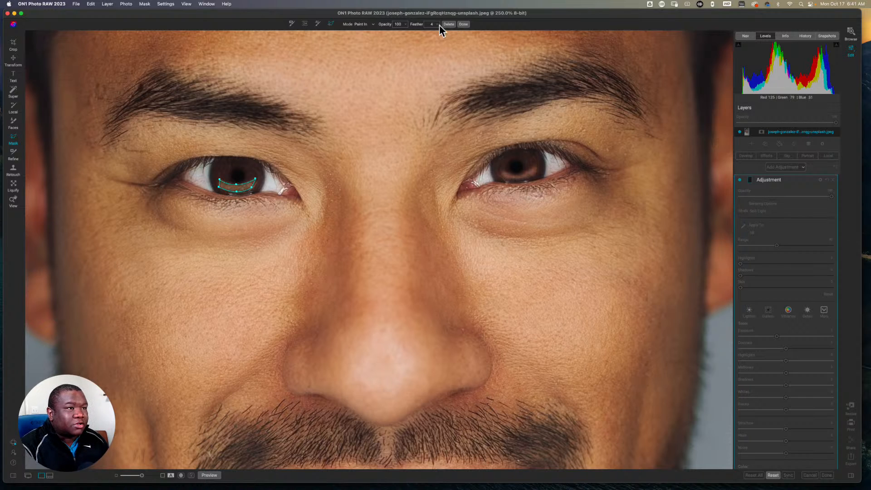
pyautogui.moveTo(414, 23); pyautogui.dragTo(415, 24)
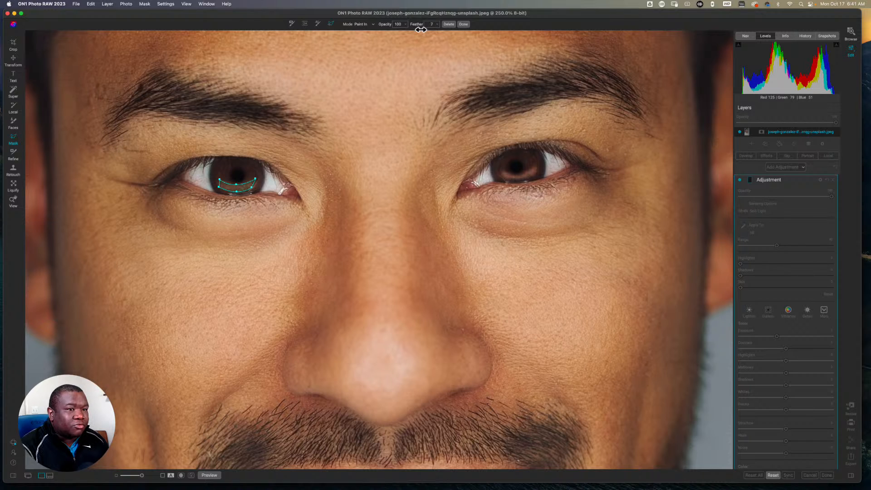
pyautogui.click(461, 24)
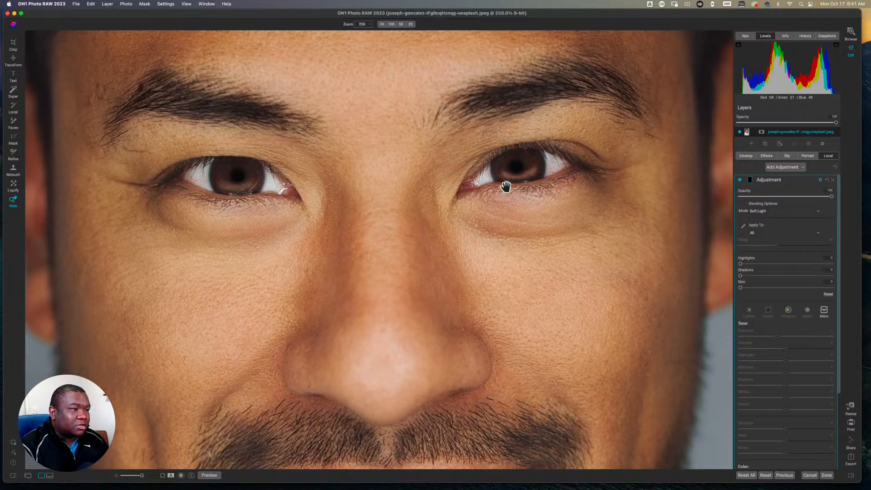
# Reselect the line-mask crescent of the man's left-eye catchlight adjustment, set its feather to 7 and finish the shape.
pyautogui.click(778, 180)
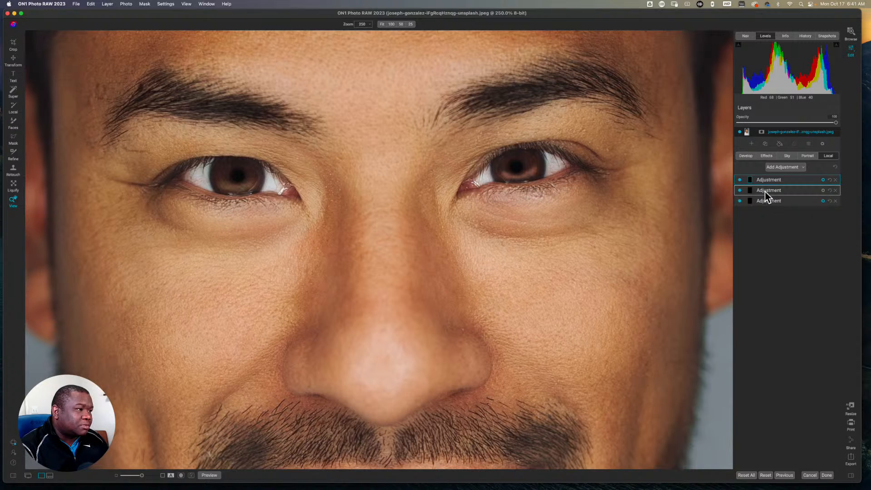
pyautogui.click(757, 192)
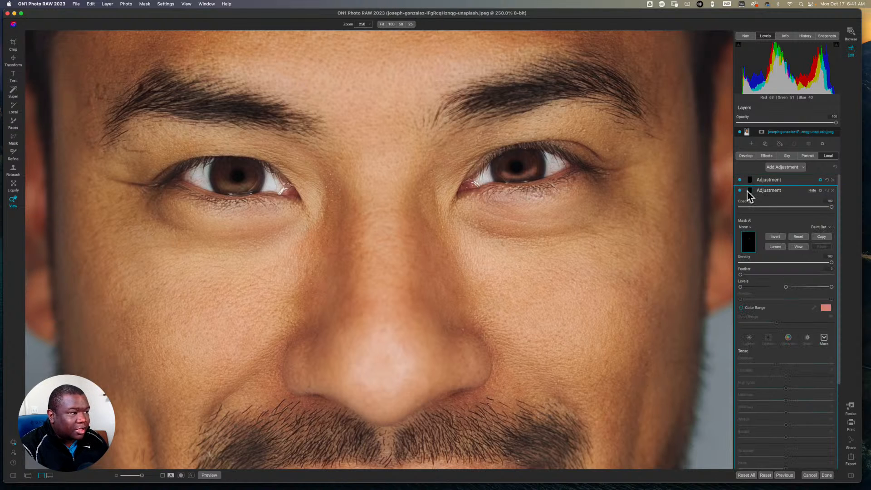
pyautogui.press('b')
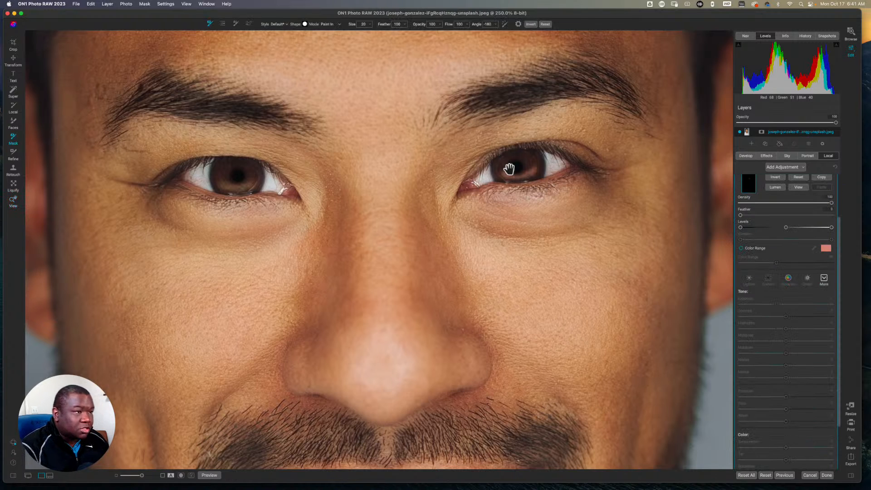
pyautogui.click(249, 24)
pyautogui.moveTo(515, 181); pyautogui.dragTo(519, 176)
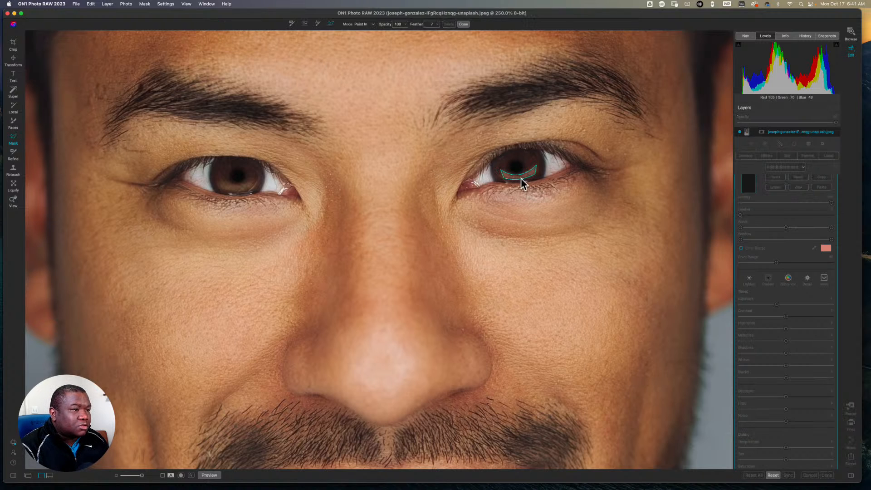
pyautogui.click(521, 178)
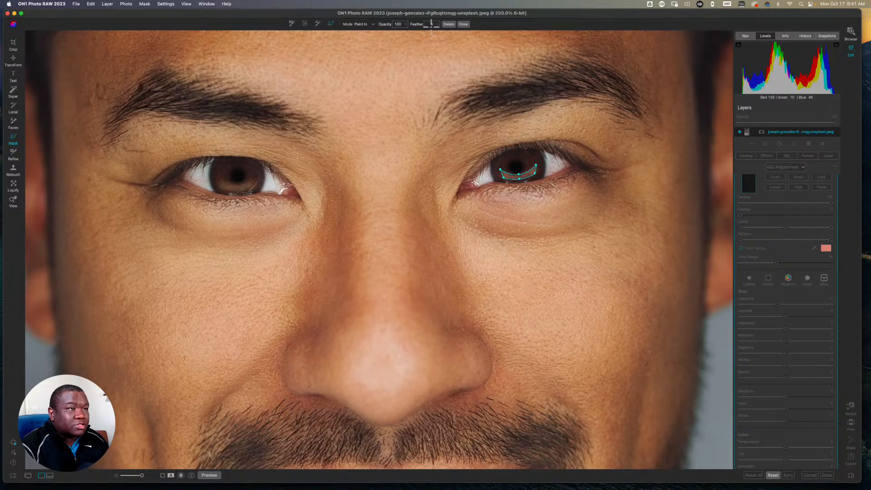
pyautogui.moveTo(417, 27); pyautogui.dragTo(420, 27)
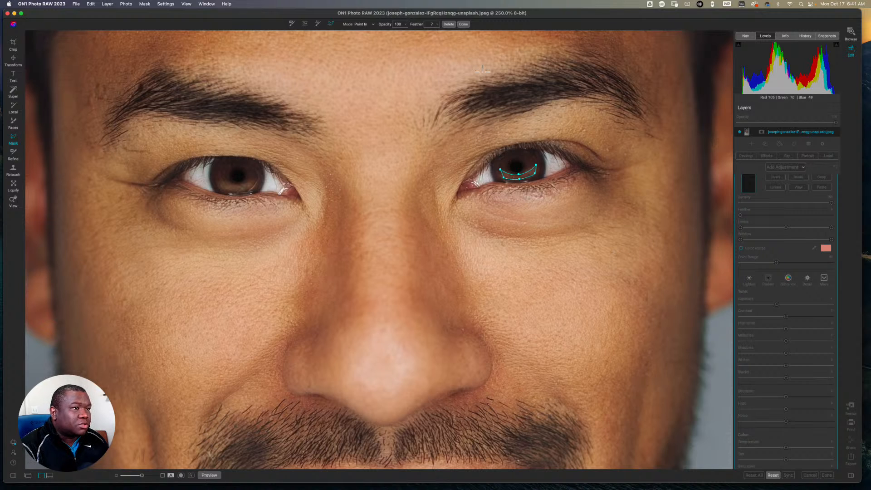
pyautogui.click(463, 24)
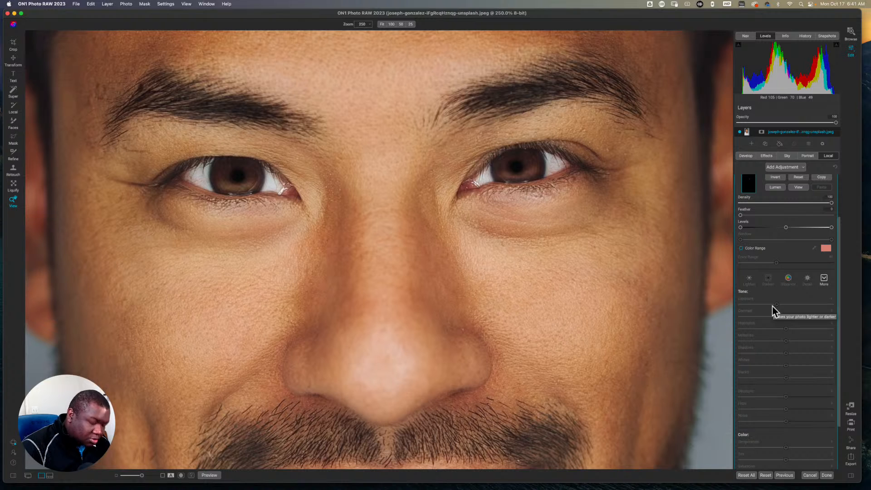
# Compare the whole portrait with both catchlight adjustments switched off and back on.
pyautogui.click(353, 224)
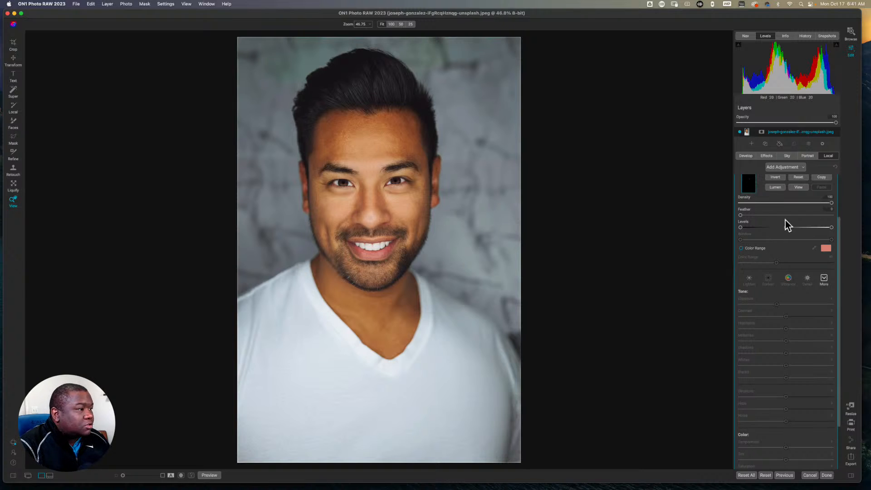
pyautogui.scroll(3, 785, 220)
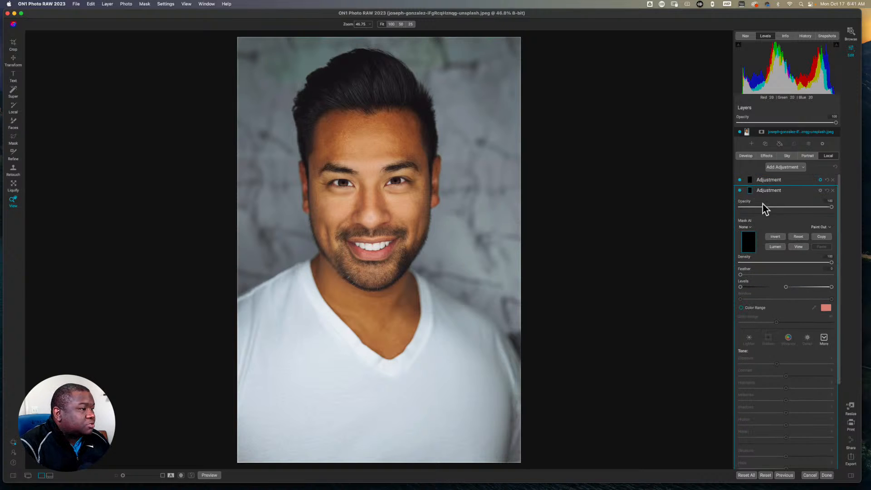
pyautogui.click(740, 190)
pyautogui.click(739, 180)
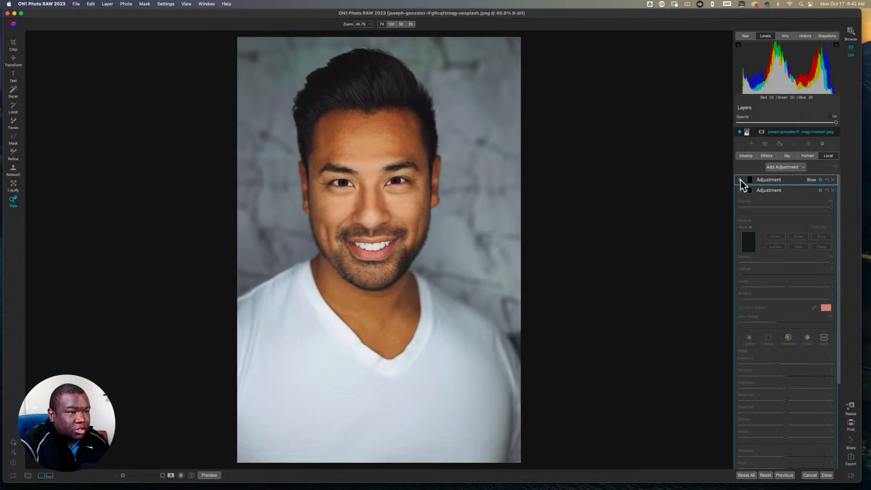
pyautogui.click(739, 180)
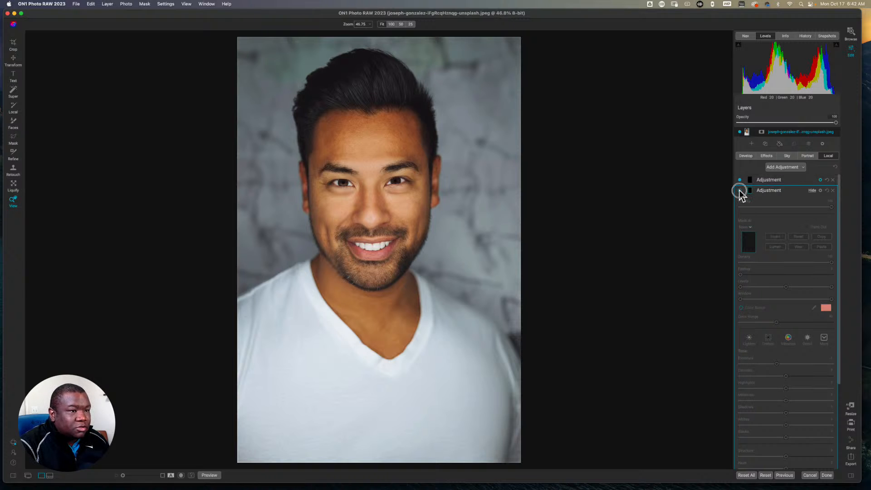
pyautogui.click(739, 191)
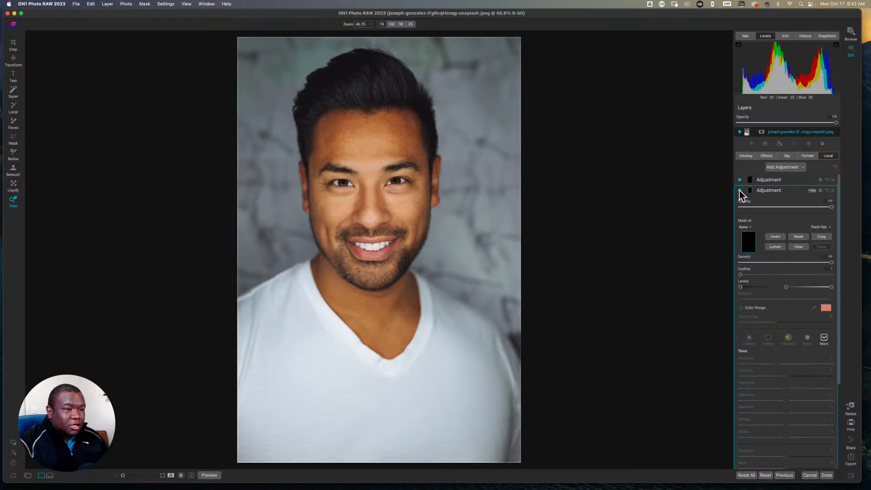
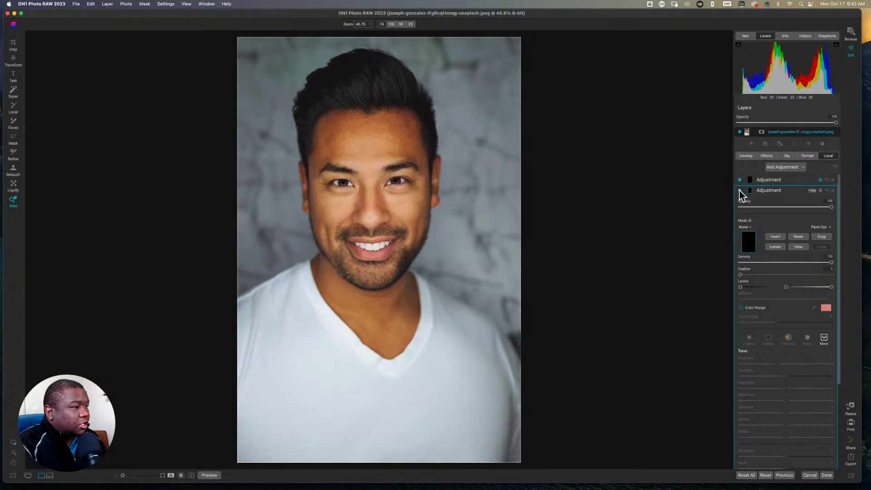
# Add a Replace Color filter with the target colour sampled from the iris, and open the filter's mask options.
pyautogui.click(781, 190)
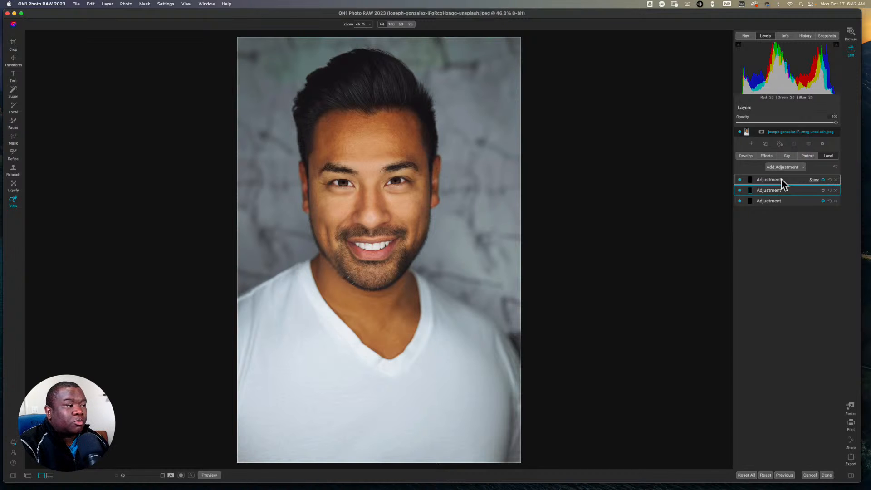
pyautogui.click(369, 182)
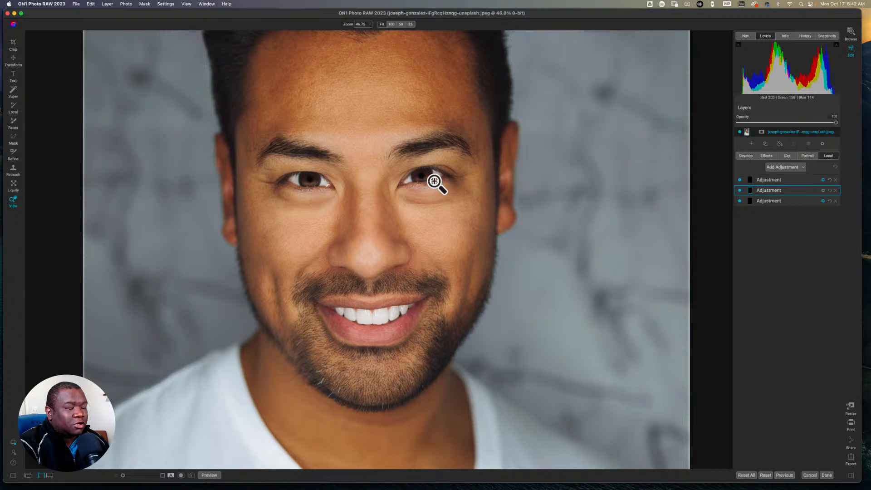
pyautogui.click(765, 156)
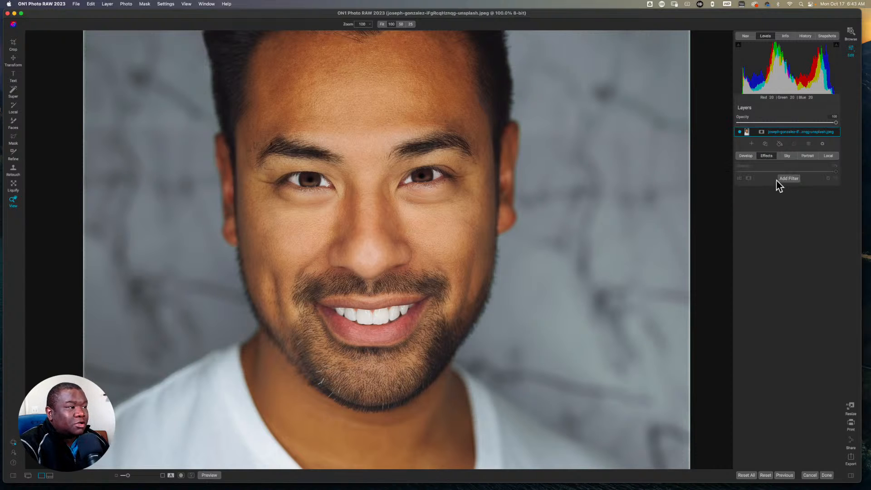
pyautogui.click(788, 178)
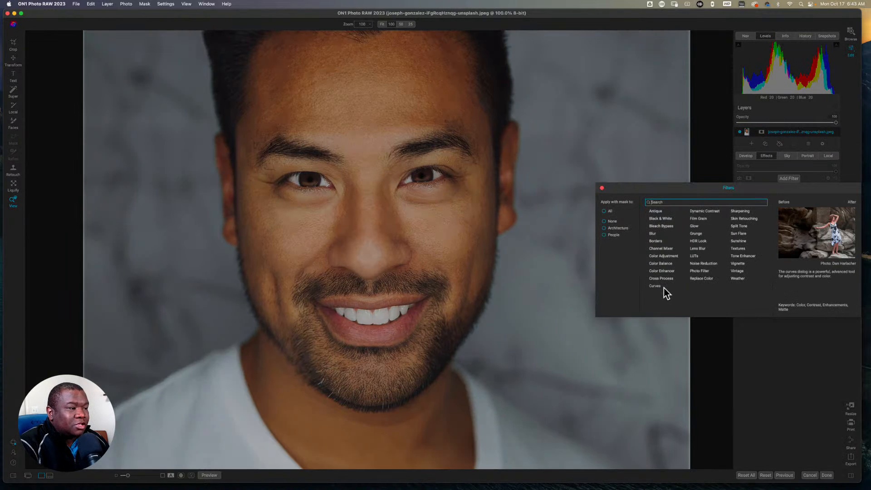
pyautogui.click(698, 278)
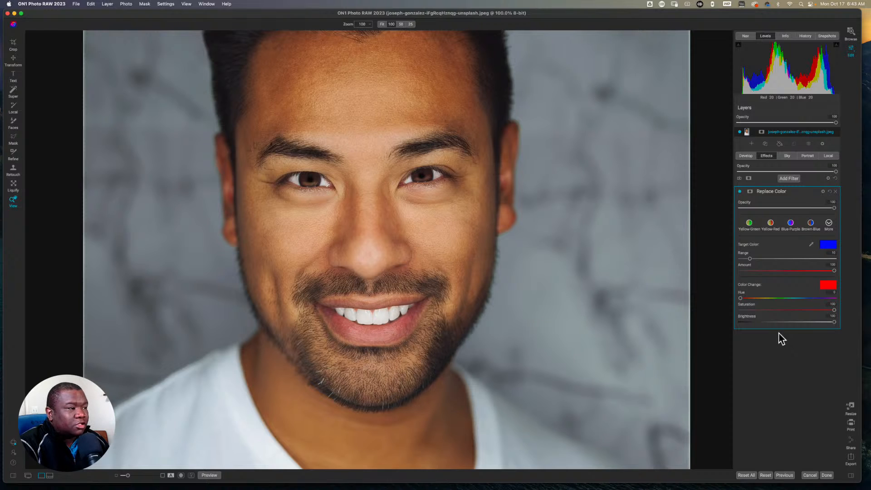
pyautogui.click(811, 244)
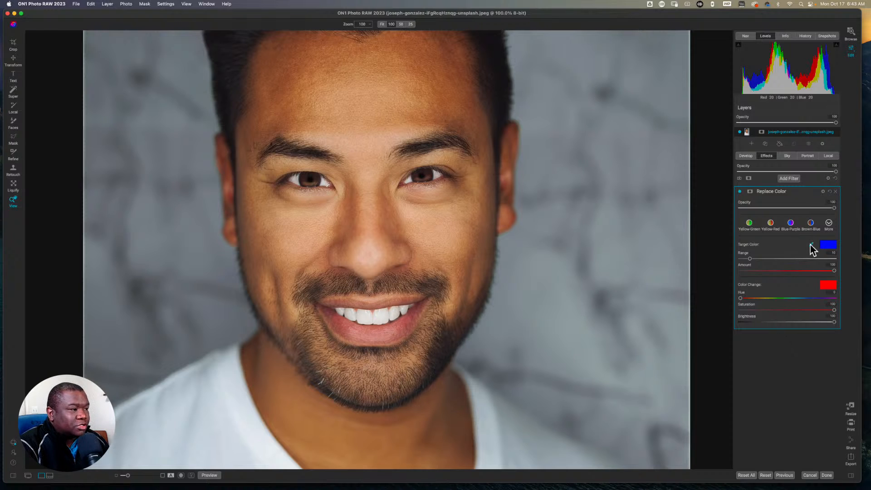
pyautogui.click(315, 181)
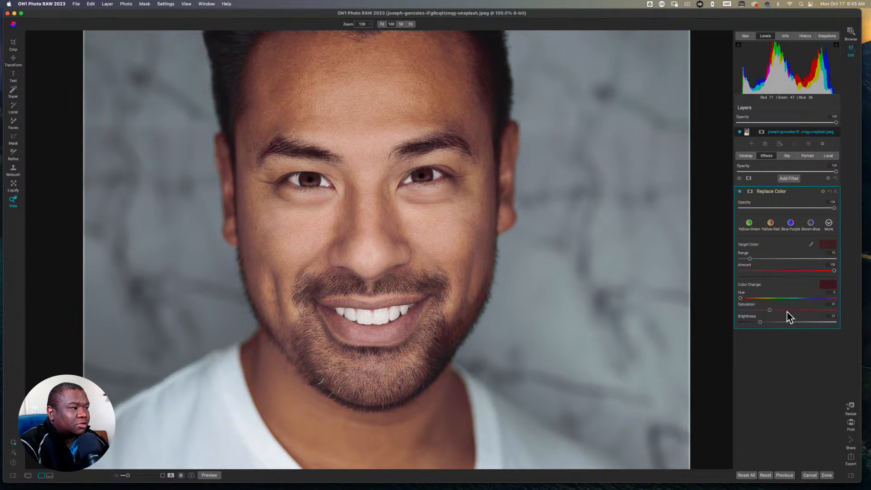
pyautogui.click(749, 191)
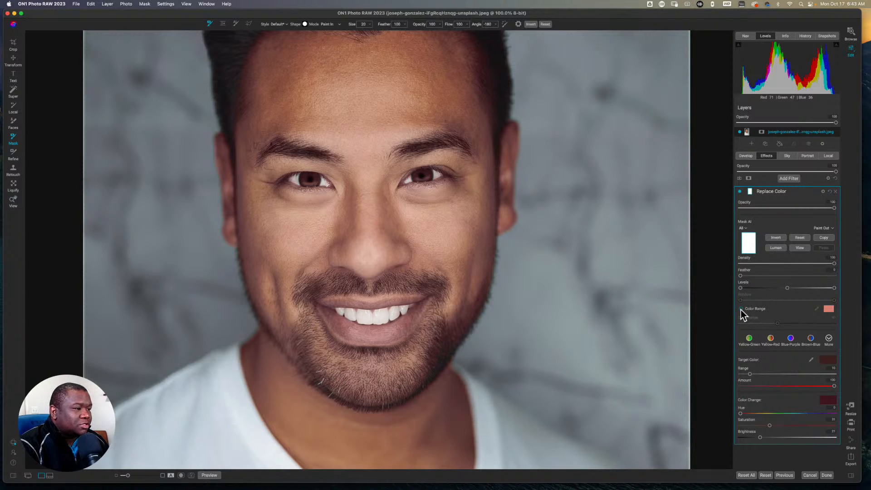
# Try to limit the Replace Color mask to the iris by sampling its colour with Color Range, and reset the mask.
pyautogui.click(740, 309)
pyautogui.click(816, 309)
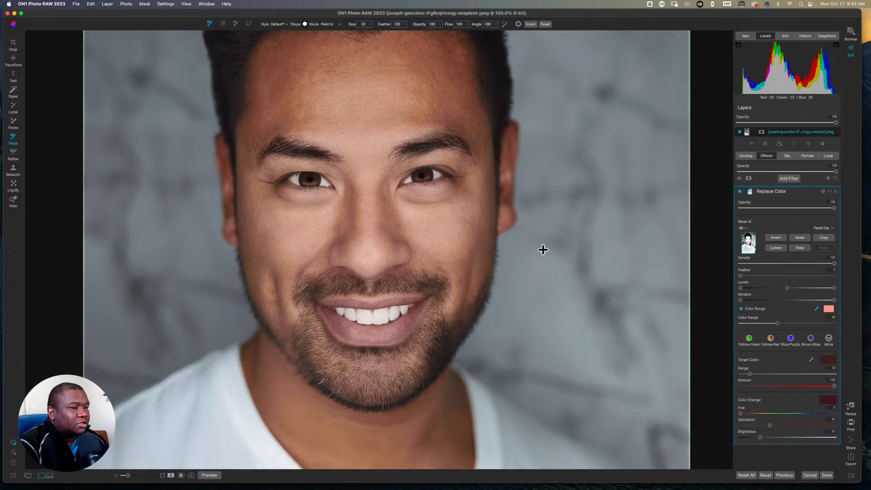
pyautogui.click(429, 178)
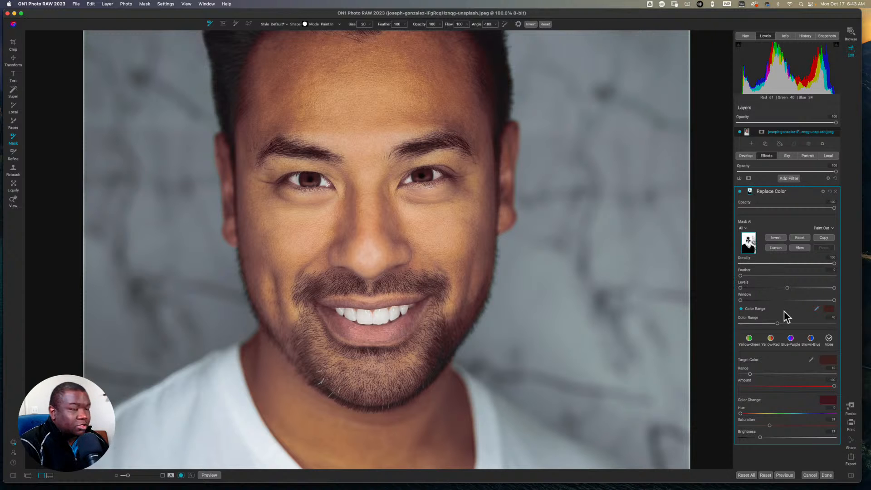
pyautogui.press('o')
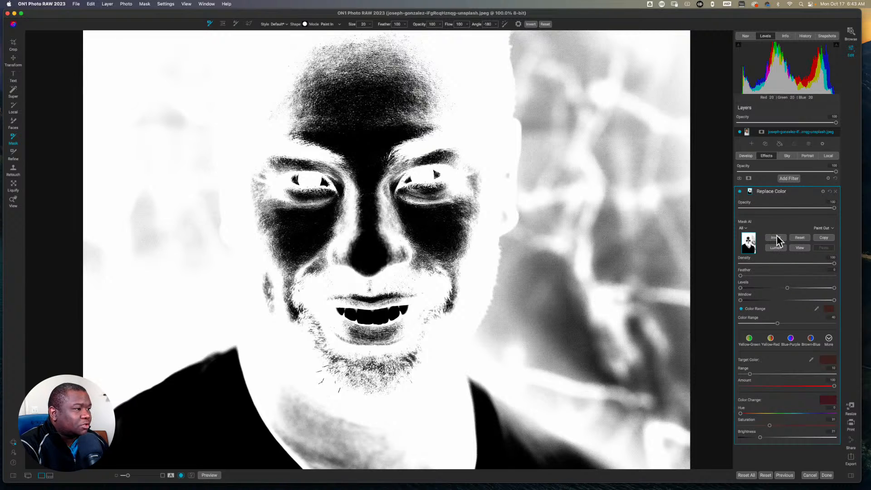
pyautogui.click(798, 237)
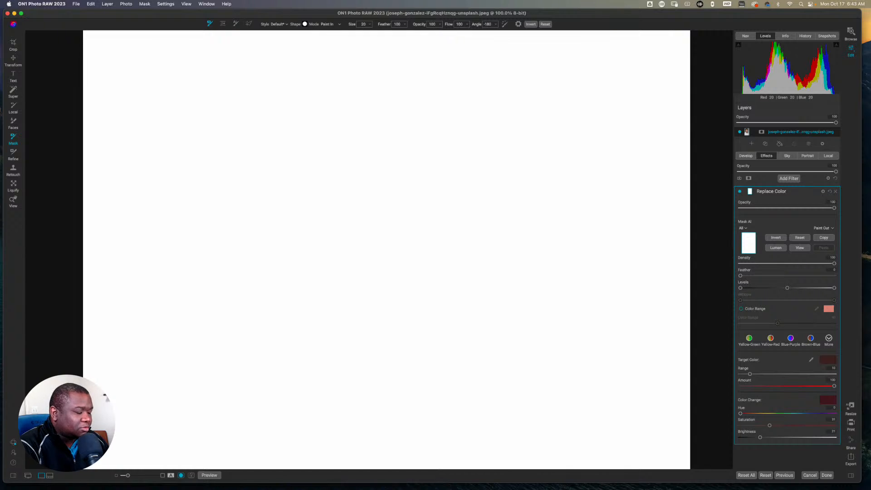
# Invert the Replace Color mask to black, leave the mask view and enlarge the masking brush to size 100.
pyautogui.click(776, 237)
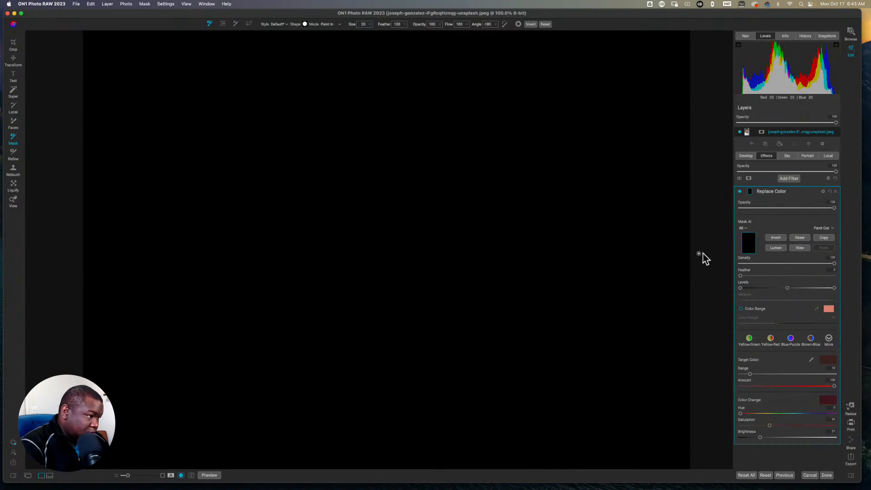
pyautogui.press('o')
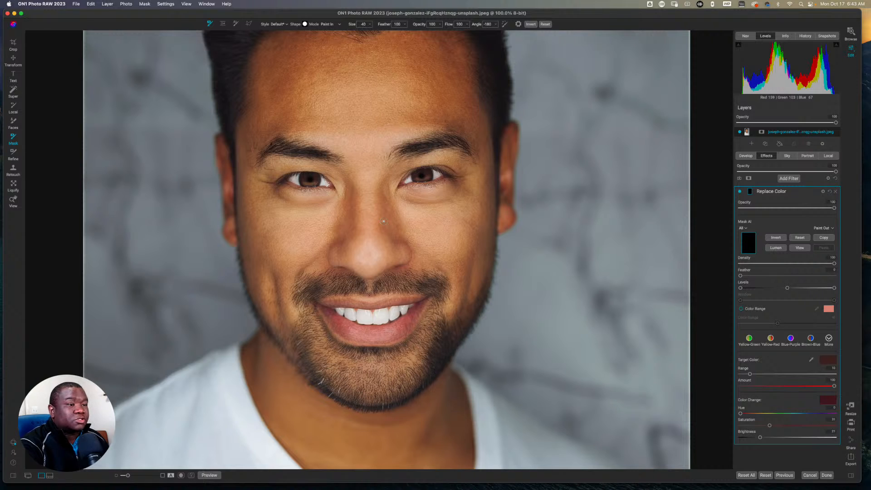
pyautogui.press(']')
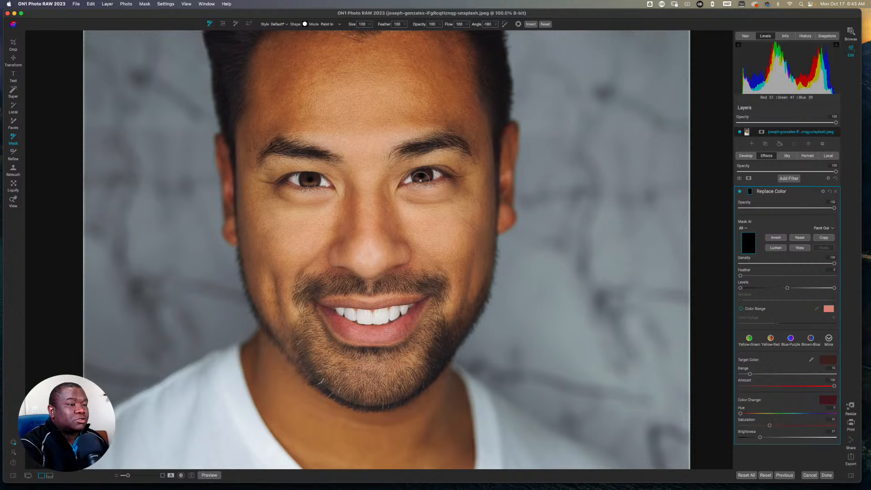
# Paint the Replace Color effect onto both irises with a slightly smaller brush and shift its replacement hue to blue.
pyautogui.press('[')
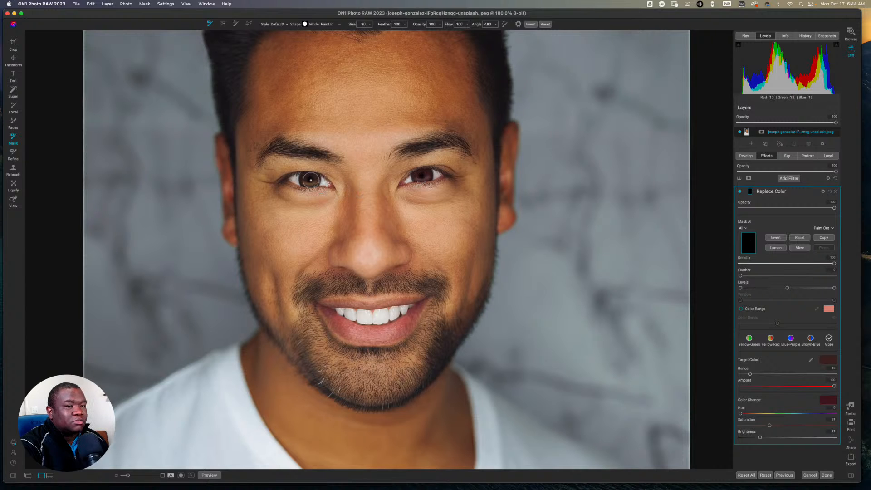
pyautogui.click(312, 180)
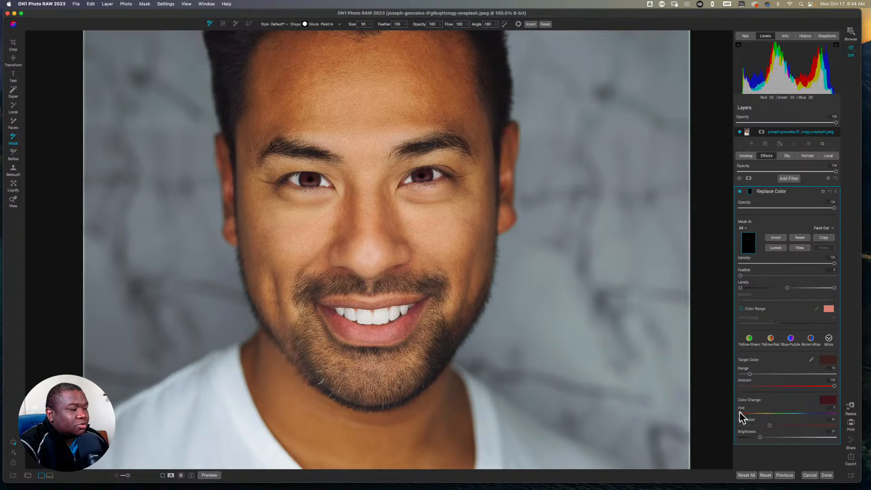
pyautogui.moveTo(739, 412); pyautogui.dragTo(793, 412)
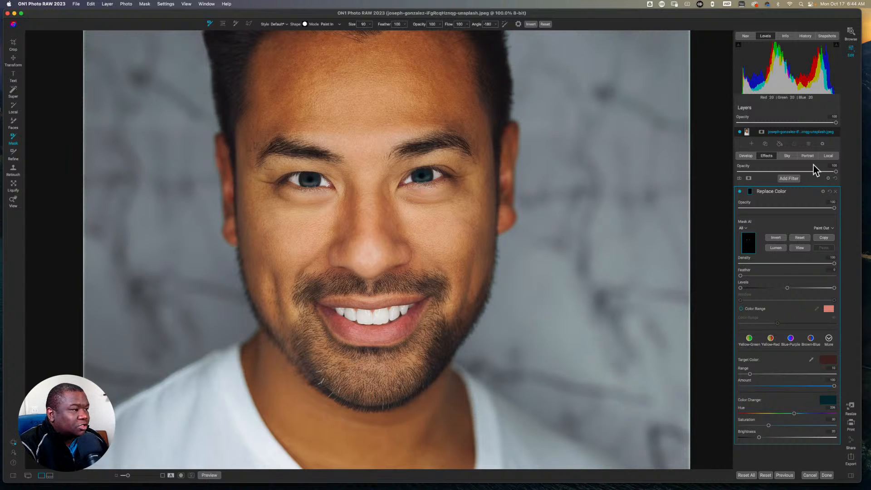
# Set the Replace Color filter's blending mode to Color.
pyautogui.click(823, 192)
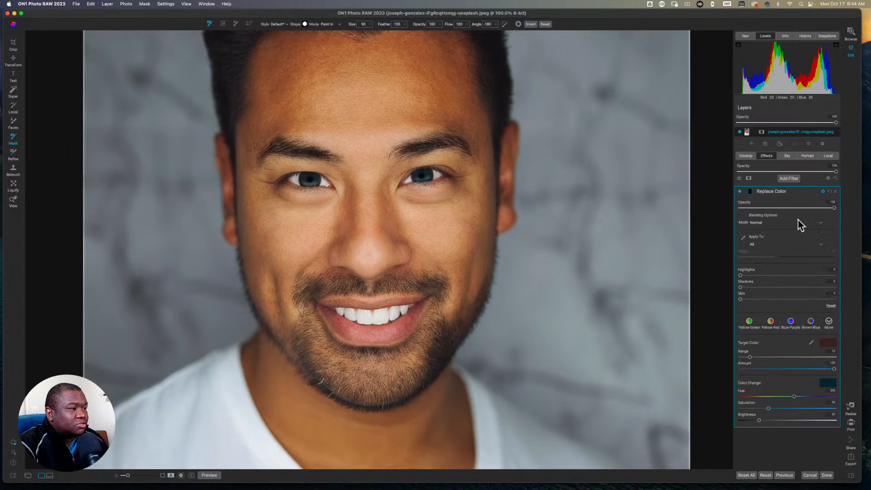
pyautogui.click(767, 222)
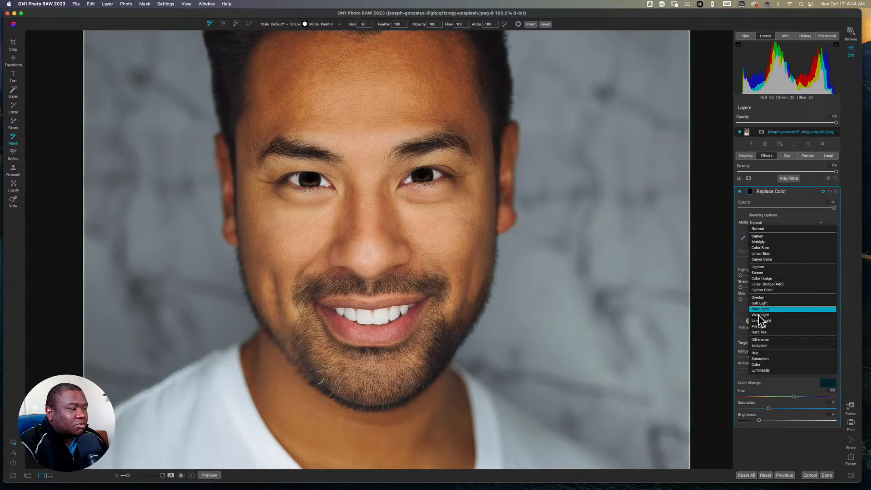
pyautogui.click(760, 365)
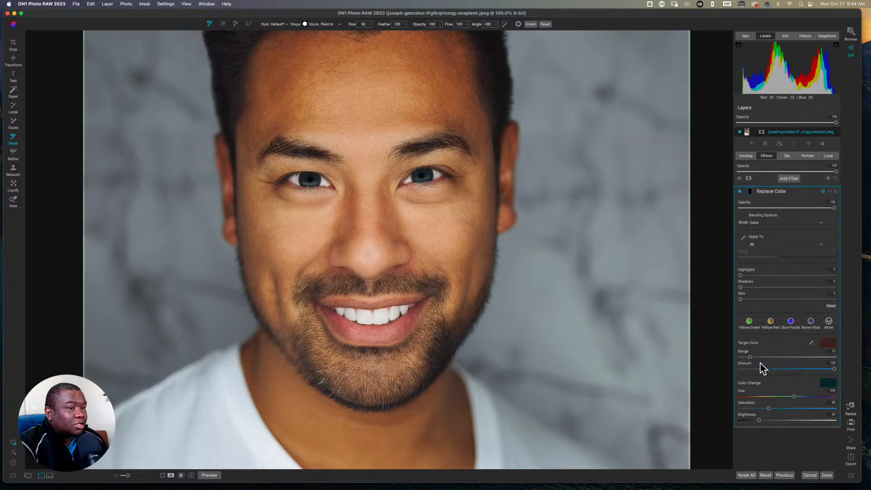
pyautogui.click(788, 191)
pyautogui.click(787, 190)
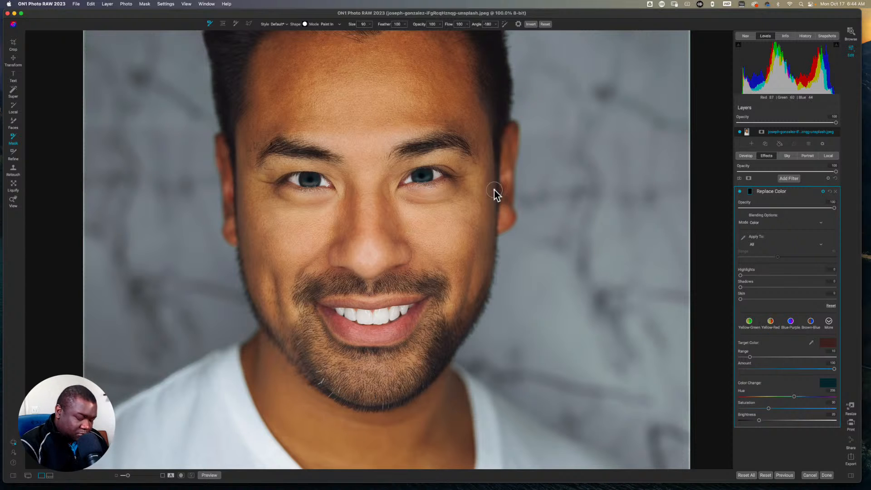
# Try green and blue replacement hues with lower saturation on the irises while viewing the whole portrait.
pyautogui.press('h')
pyautogui.click(376, 186)
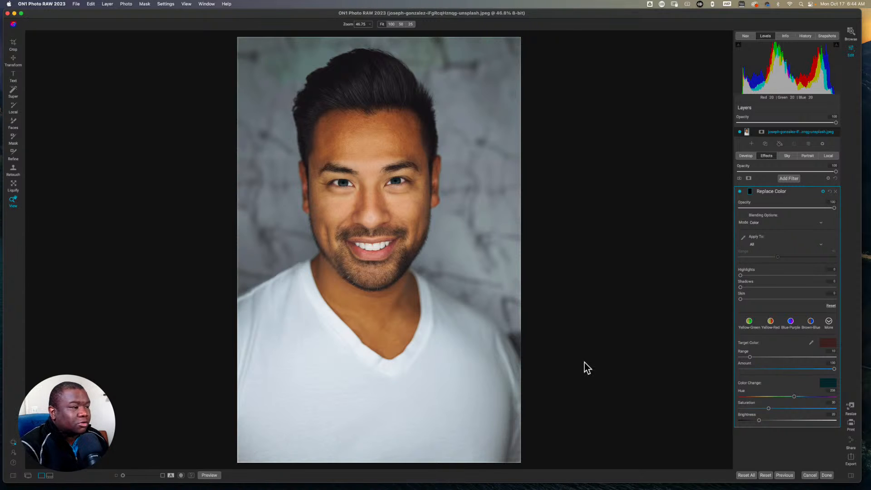
pyautogui.click(793, 397)
pyautogui.moveTo(793, 397); pyautogui.dragTo(765, 397)
pyautogui.moveTo(762, 396)
pyautogui.mouseDown()
pyautogui.moveTo(767, 407)
pyautogui.moveTo(759, 409)
pyautogui.mouseUp()
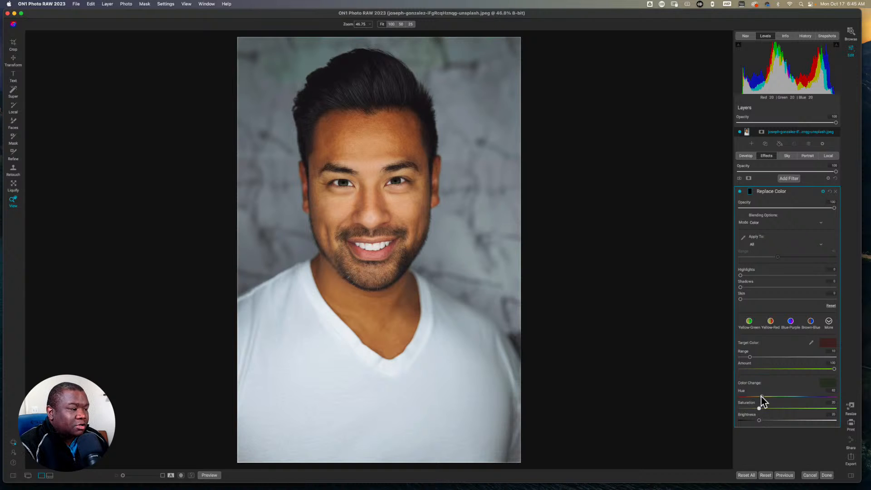
pyautogui.moveTo(761, 397); pyautogui.dragTo(803, 397)
# Choose a light cyan-blue as the replacement colour for the irises with the colour wheel.
pyautogui.click(826, 384)
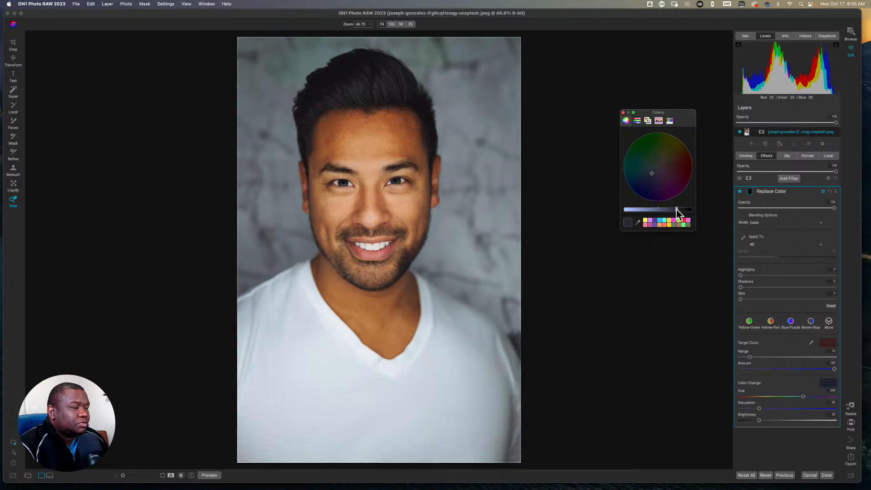
pyautogui.moveTo(677, 209); pyautogui.dragTo(641, 212)
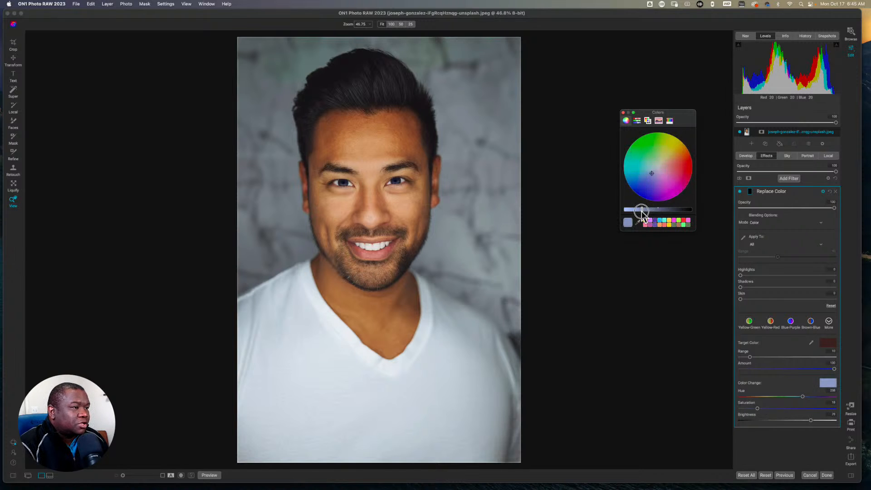
pyautogui.moveTo(652, 177); pyautogui.dragTo(644, 170)
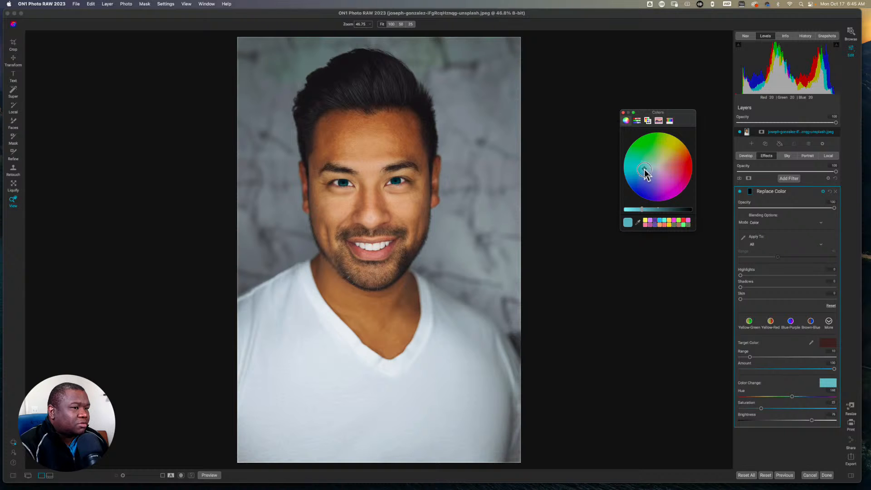
pyautogui.click(624, 114)
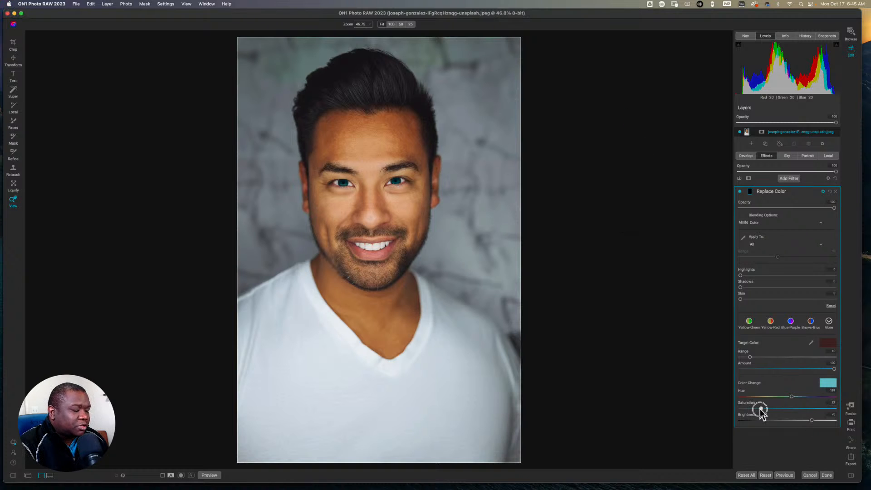
# Lower the replacement colour's saturation to about 5 and the Replace Color filter's opacity to about 76.
pyautogui.moveTo(759, 409); pyautogui.dragTo(750, 409)
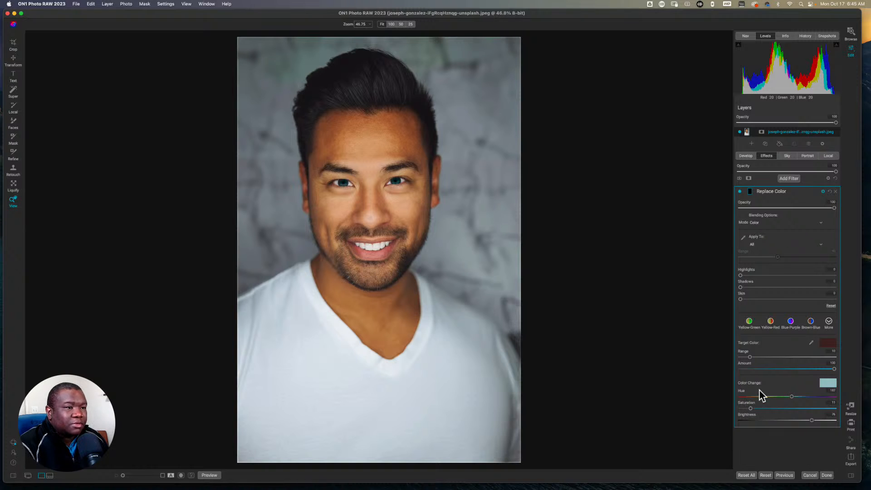
pyautogui.moveTo(834, 208); pyautogui.dragTo(810, 209)
pyautogui.moveTo(750, 409); pyautogui.dragTo(745, 409)
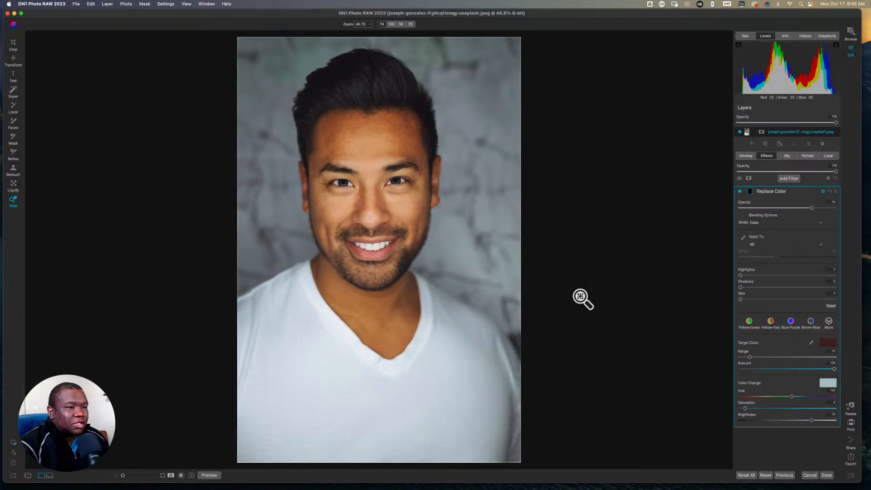
# Widen the target colour range to about 49 and compare the portrait with the Replace Color filter off and on.
pyautogui.click(739, 190)
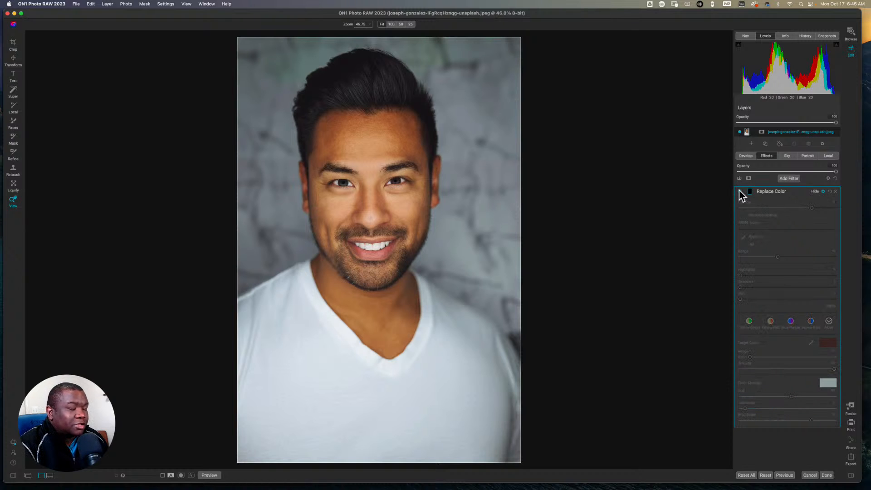
pyautogui.click(739, 190)
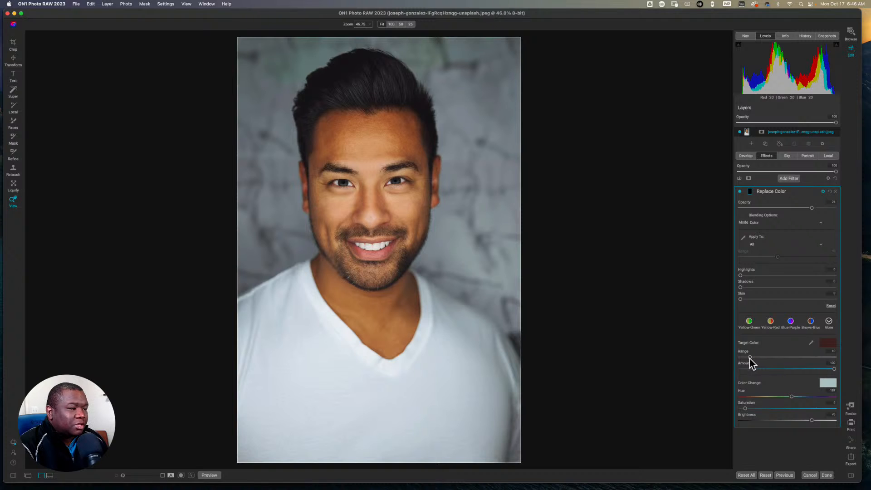
pyautogui.moveTo(749, 358); pyautogui.dragTo(786, 359)
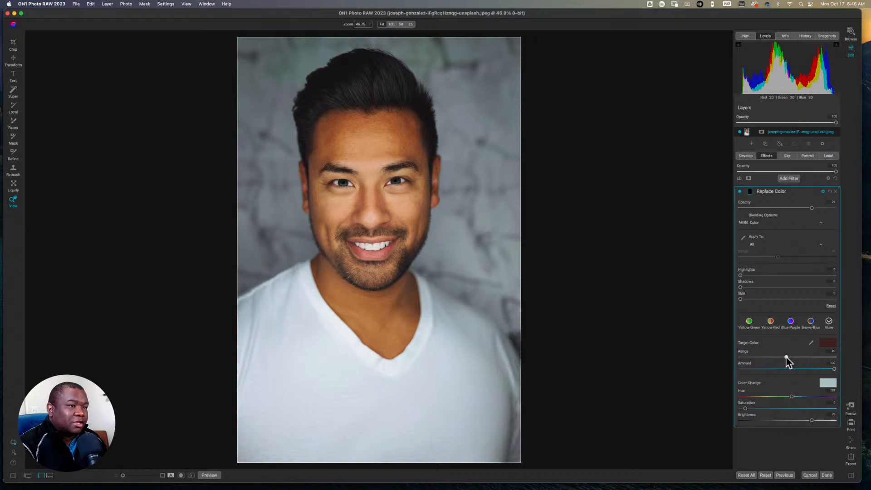
pyautogui.click(739, 191)
pyautogui.click(739, 192)
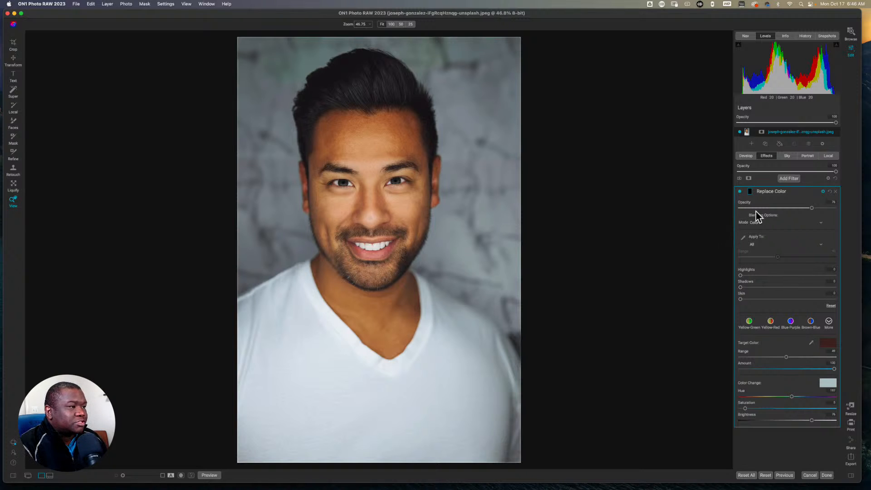
pyautogui.click(766, 192)
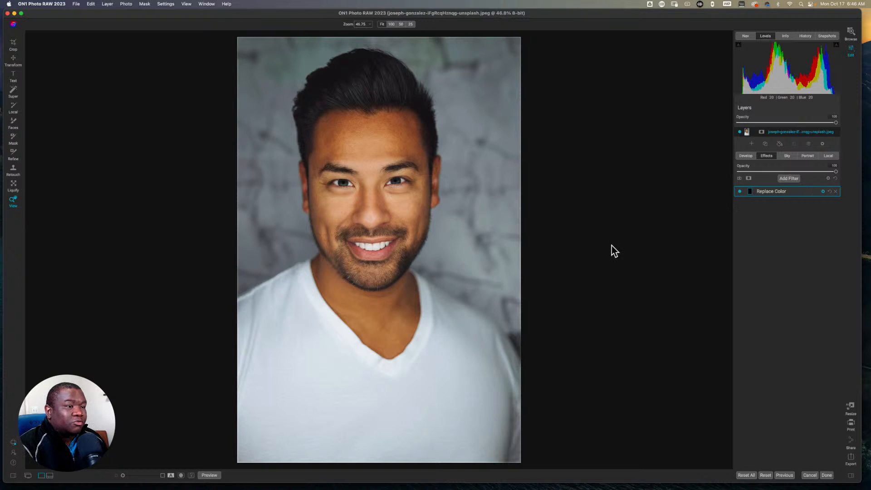
pyautogui.click(402, 161)
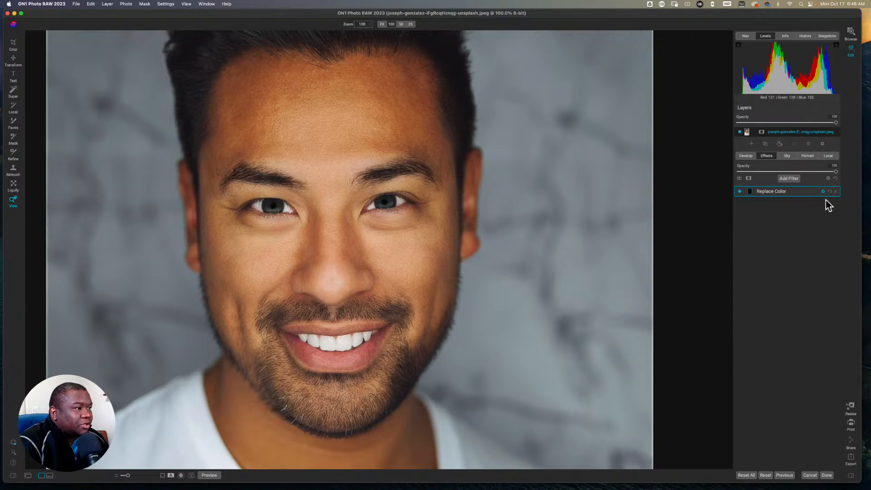
# Duplicate the portrait layer and rename the copy Right Eyebrow.
pyautogui.moveTo(798, 193)
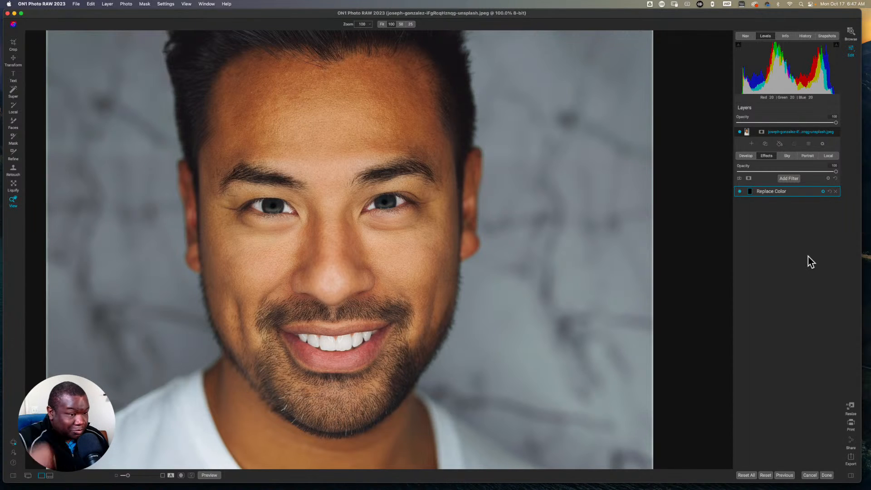
pyautogui.press('super+j')
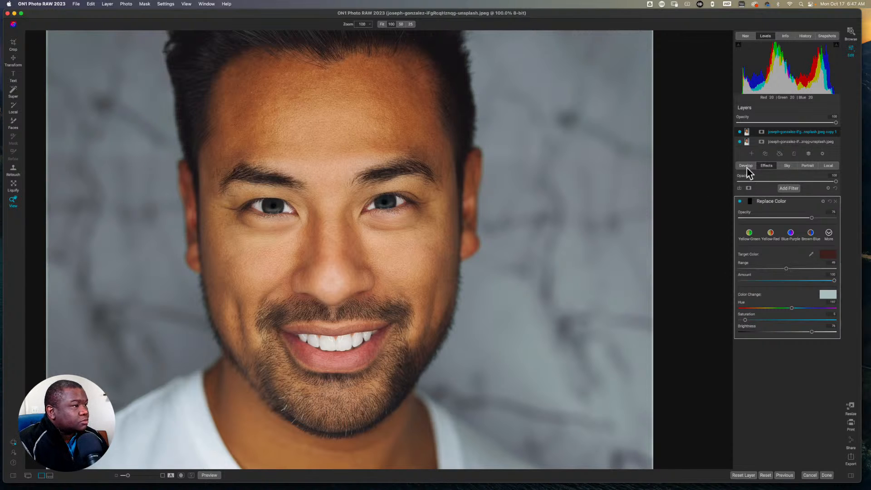
pyautogui.doubleClick(785, 132)
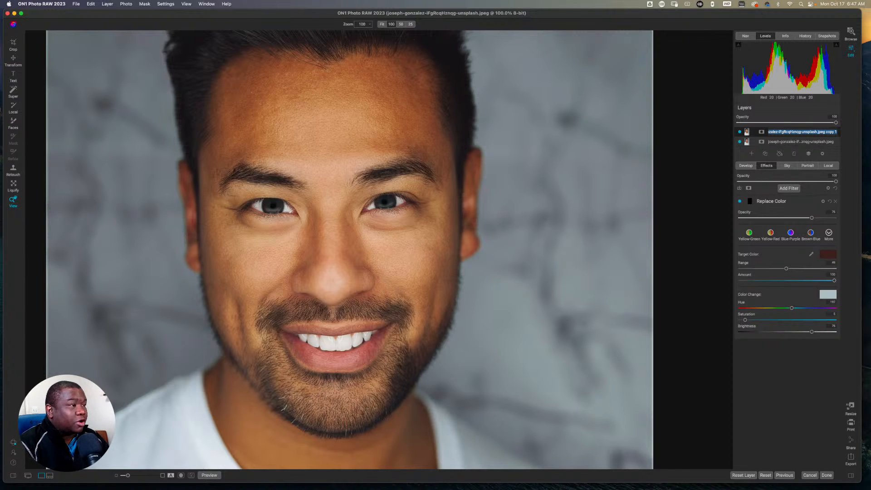
pyautogui.write('Right Ey')
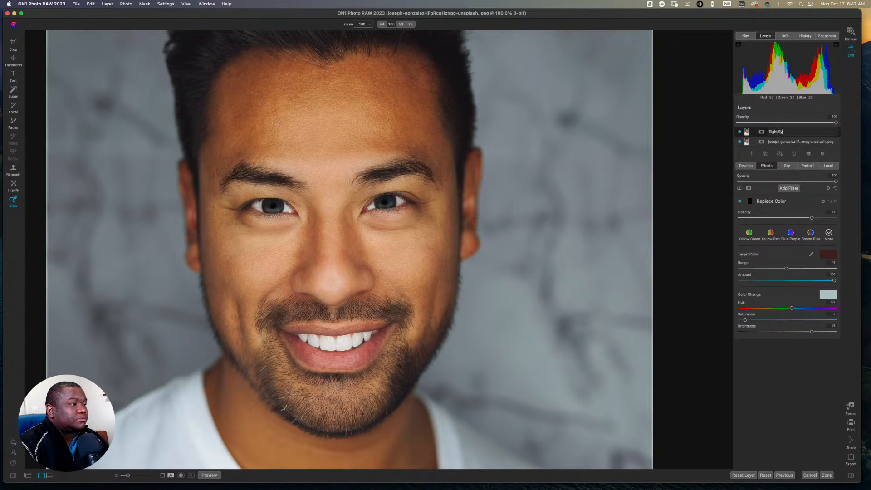
pyautogui.write('ebrow')
pyautogui.press('Return')
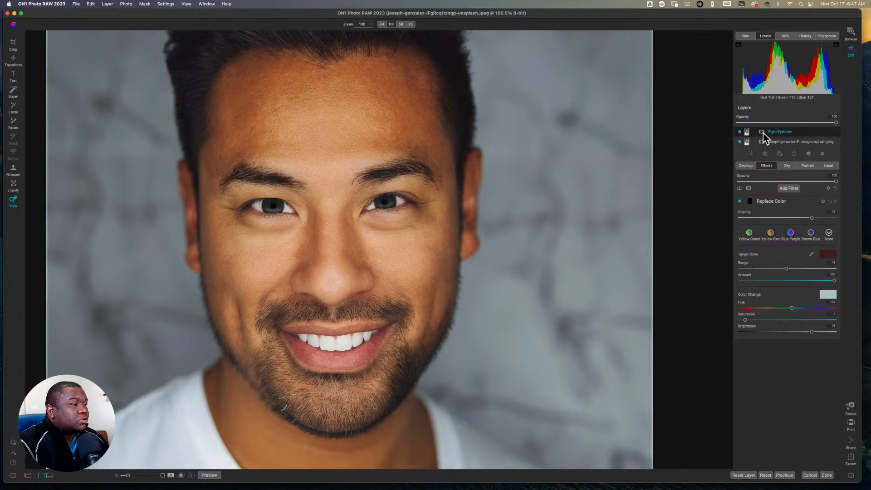
# Outline the strip of skin just above the right eyebrow with the Line Mask tool, keeping only that strip in the Right Eyebrow layer's mask.
pyautogui.click(761, 132)
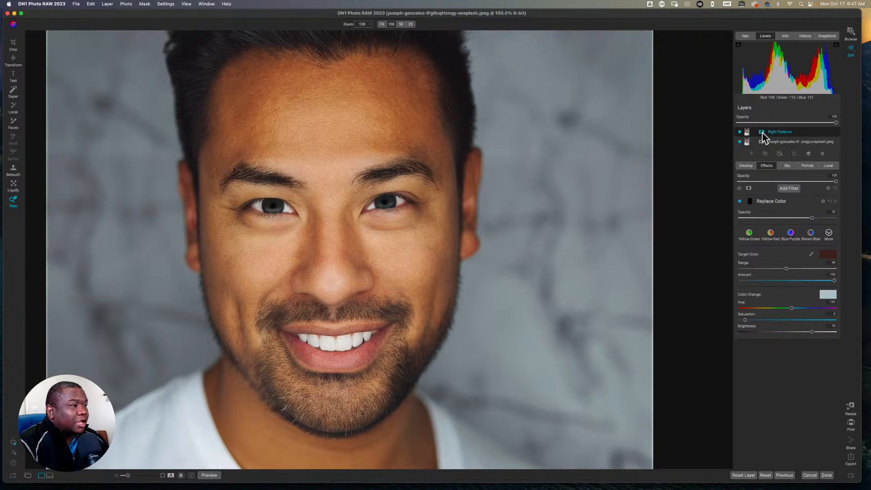
pyautogui.click(762, 133)
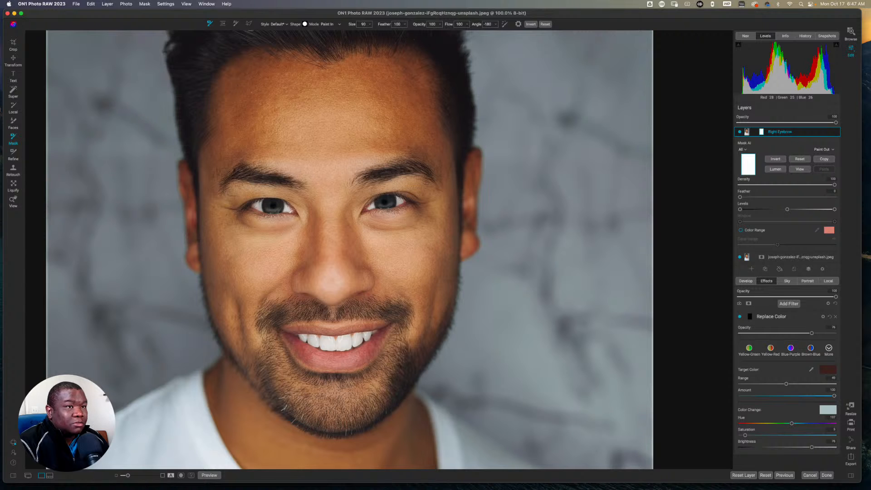
pyautogui.click(248, 24)
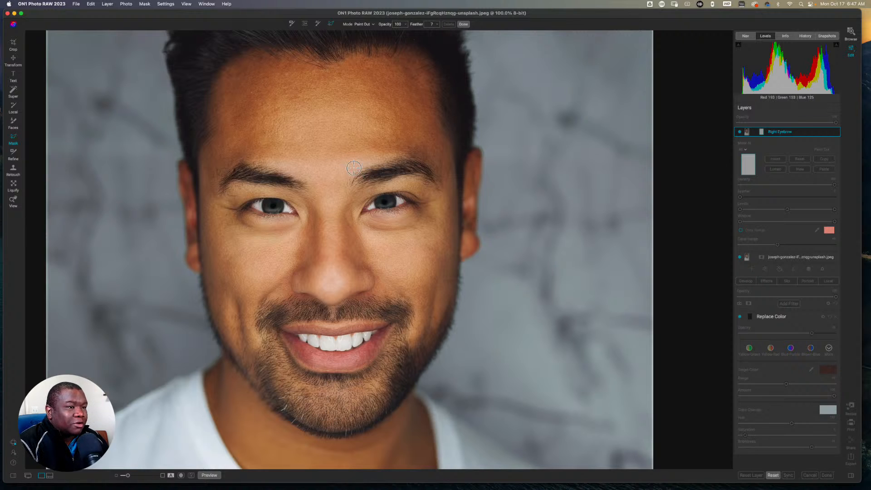
pyautogui.moveTo(388, 156); pyautogui.dragTo(402, 153)
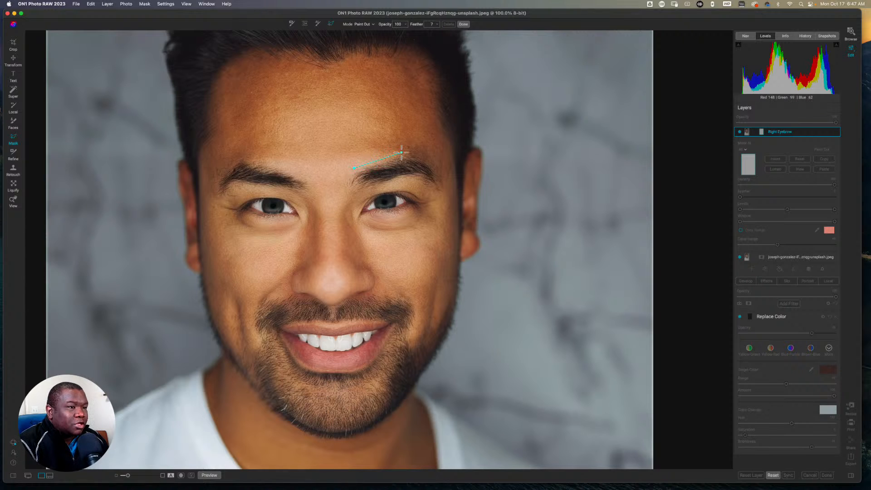
pyautogui.click(401, 152)
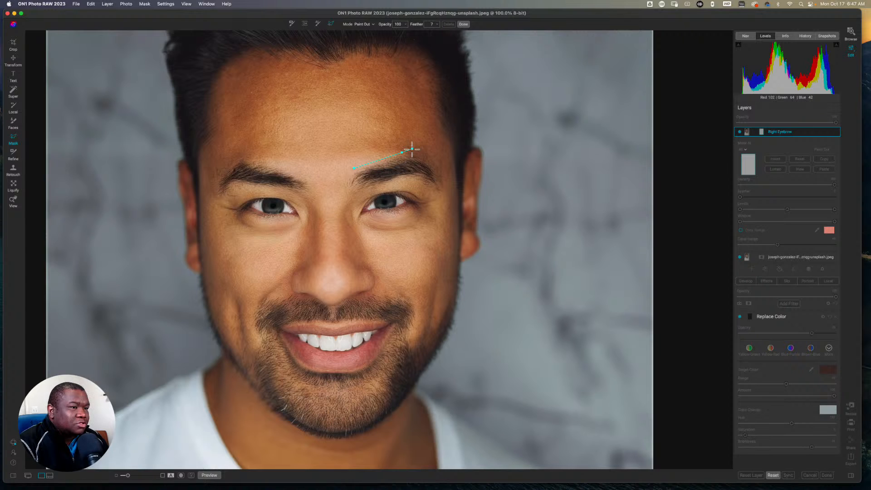
pyautogui.click(412, 150)
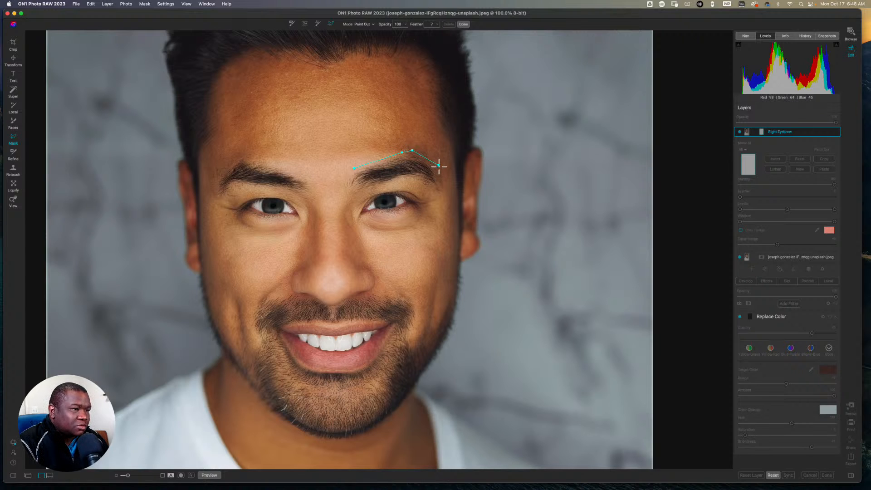
pyautogui.click(439, 168)
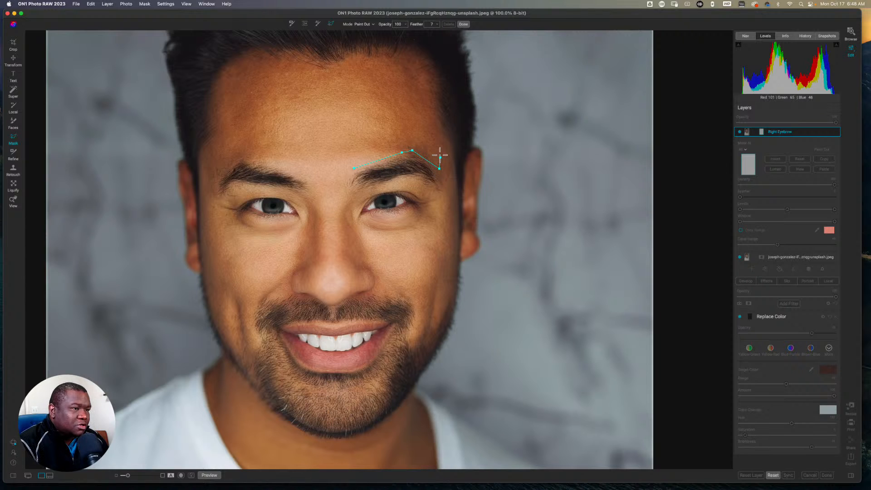
pyautogui.click(439, 148)
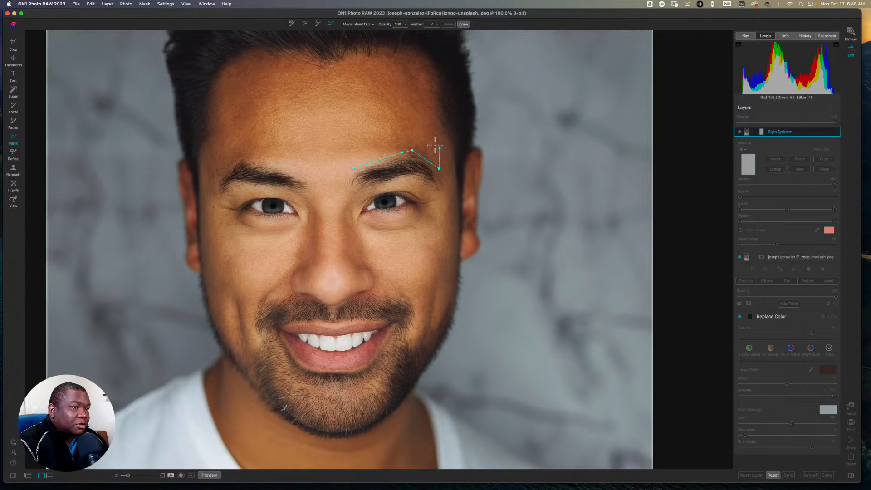
pyautogui.click(413, 132)
pyautogui.click(356, 136)
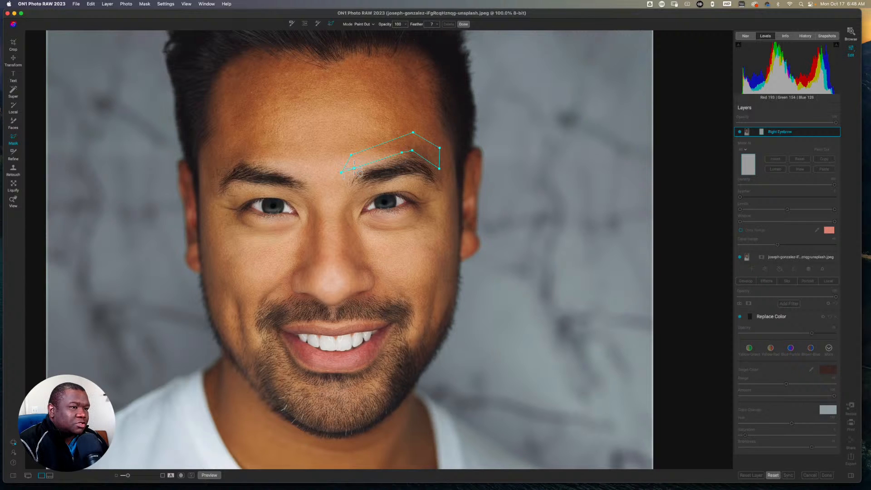
pyautogui.click(378, 131)
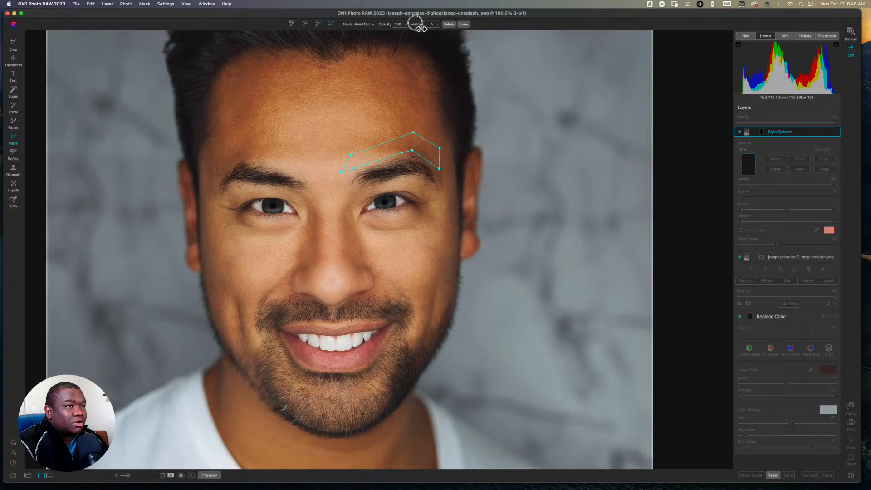
# Set the line mask's feather to about 12, finish the mask, and briefly hide the original portrait layer to inspect the isolated skin patch.
pyautogui.moveTo(416, 24); pyautogui.dragTo(419, 24)
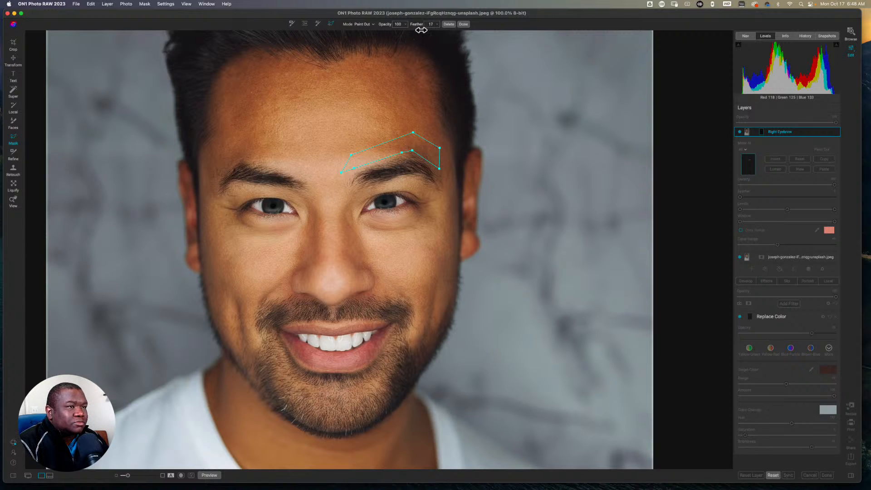
pyautogui.moveTo(420, 30); pyautogui.dragTo(415, 30)
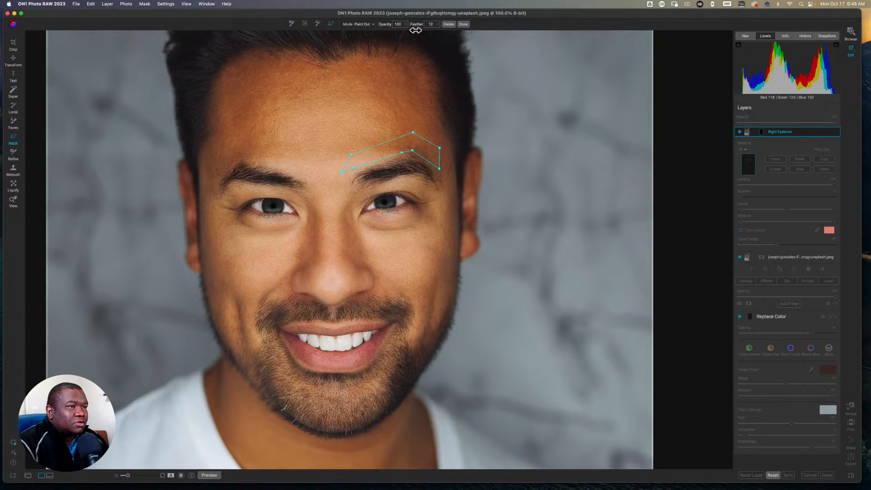
pyautogui.click(462, 24)
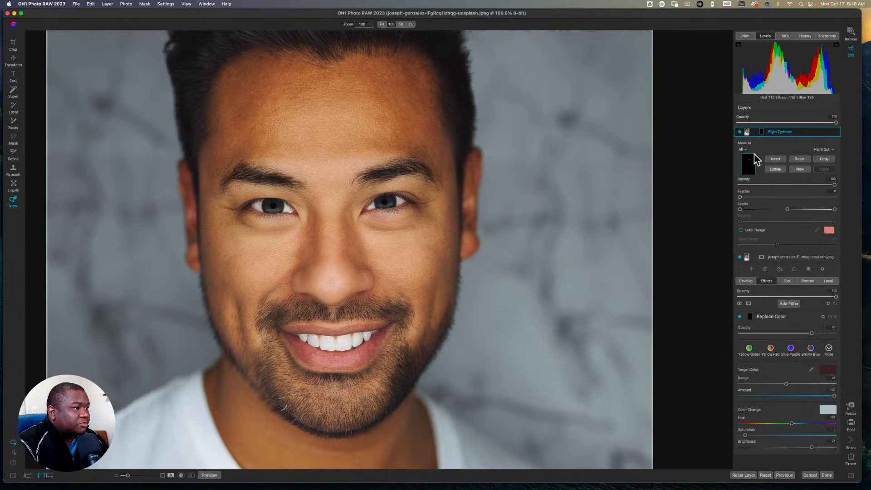
pyautogui.click(739, 258)
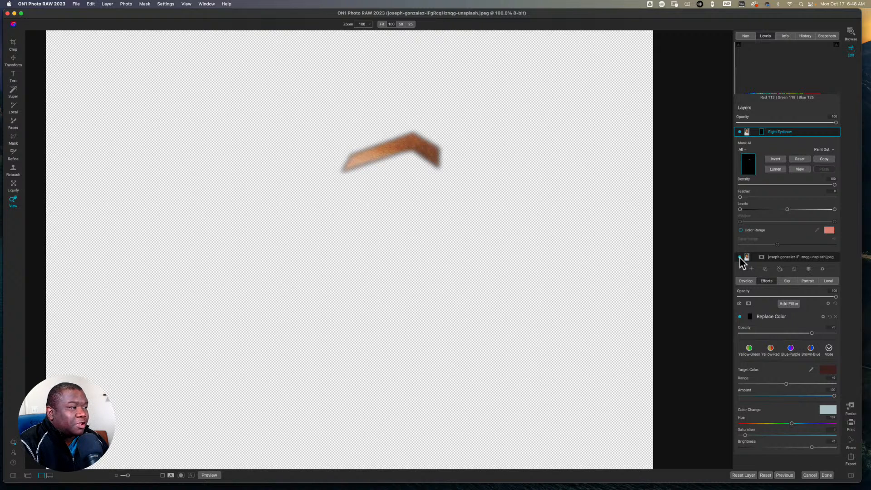
pyautogui.click(740, 257)
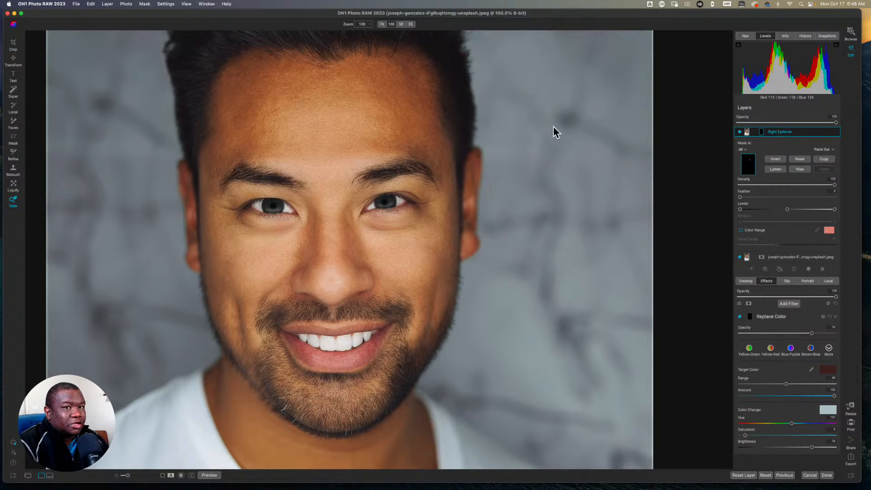
# Move the masked skin patch slightly down with Transform to trim the right eyebrow's upper edge, checking the mask and the isolated patch.
pyautogui.click(13, 60)
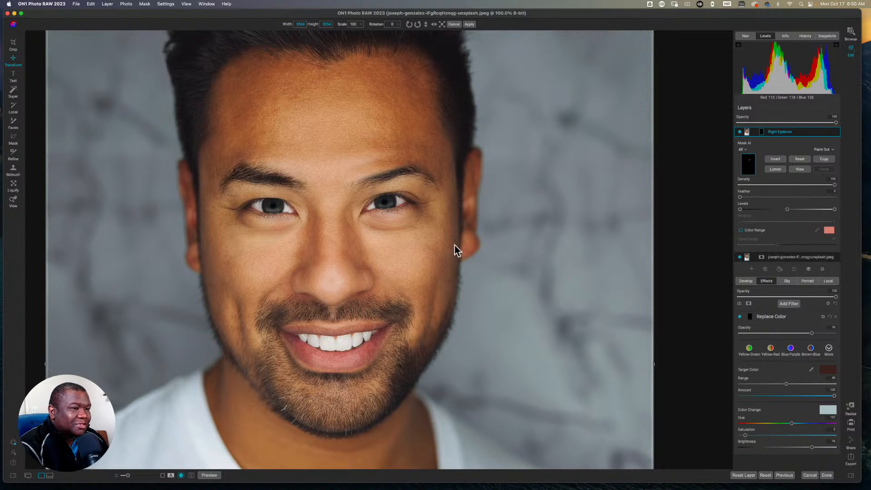
pyautogui.press('o')
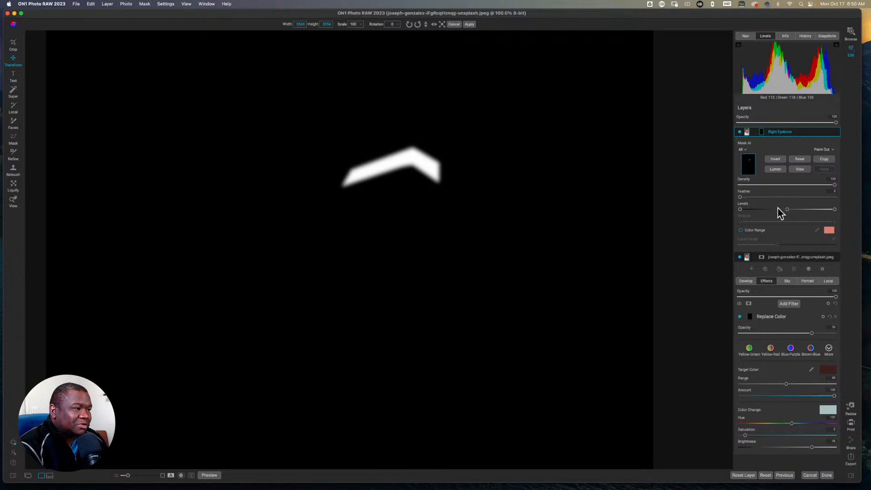
pyautogui.press('o')
pyautogui.click(739, 257)
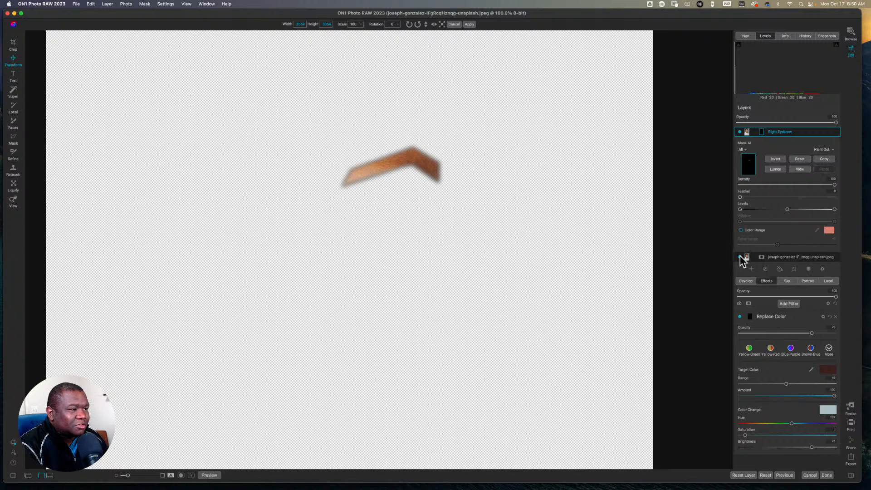
pyautogui.click(739, 257)
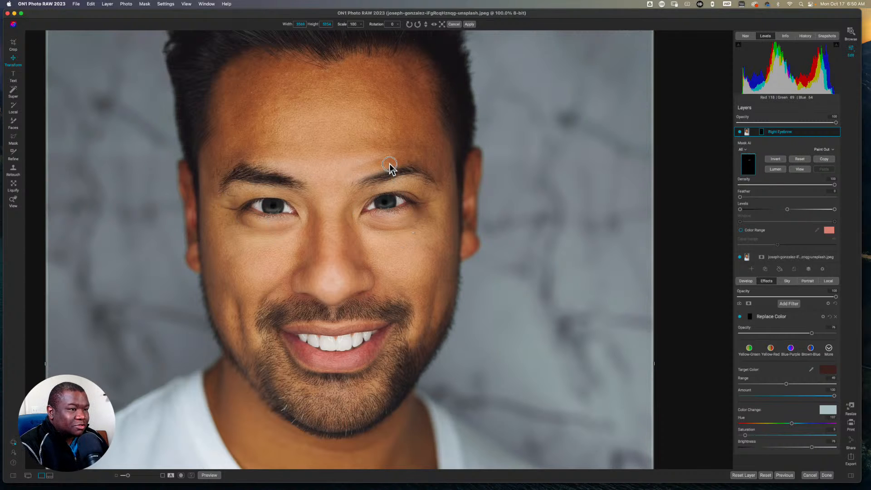
pyautogui.moveTo(389, 164); pyautogui.dragTo(388, 163)
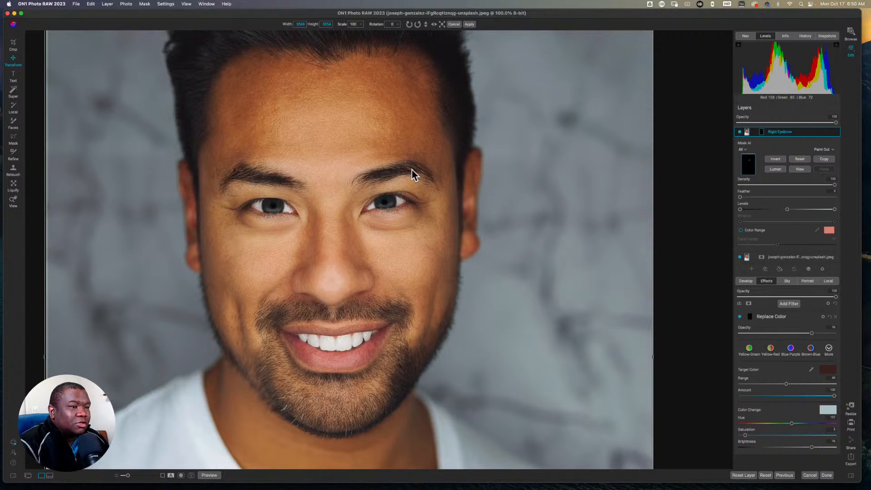
# Compare the right eyebrow's shape close up with the Right Eyebrow layer hidden and shown.
pyautogui.click(739, 132)
pyautogui.click(739, 132)
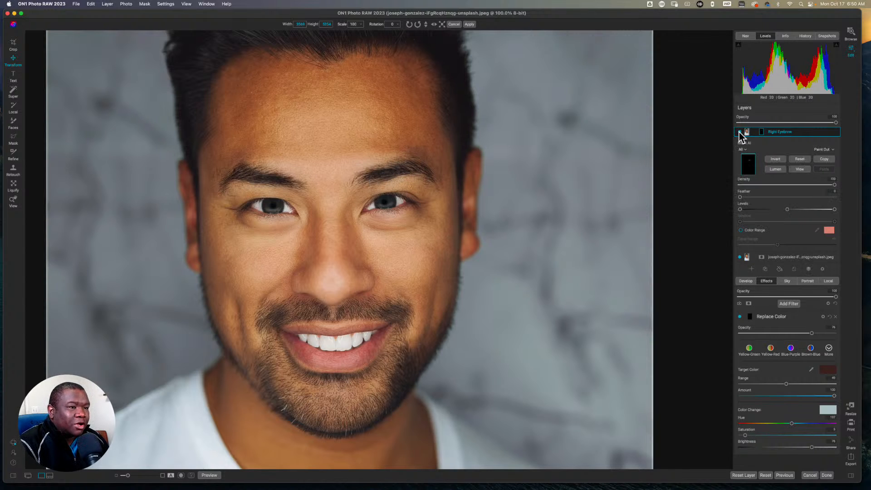
pyautogui.click(740, 132)
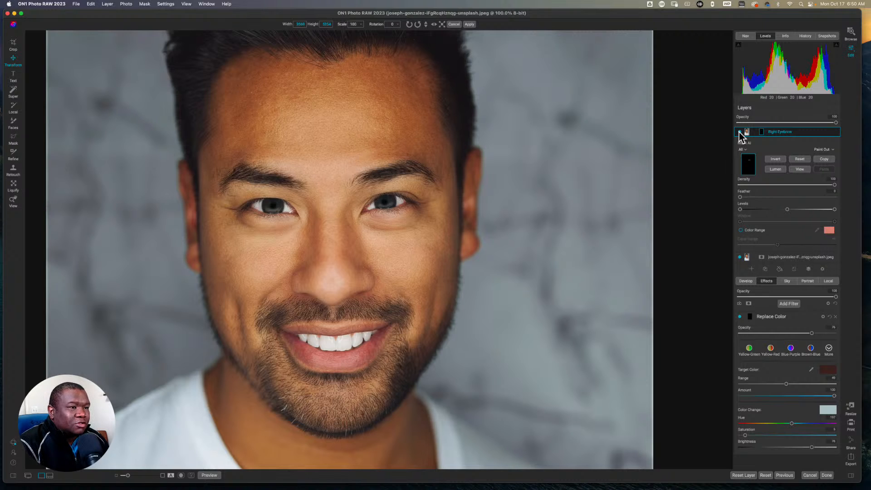
pyautogui.click(739, 131)
pyautogui.click(739, 131)
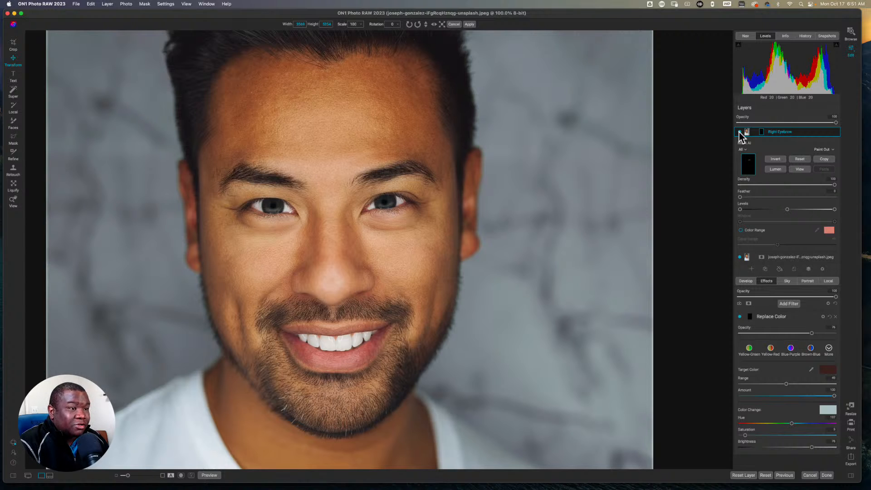
pyautogui.click(739, 132)
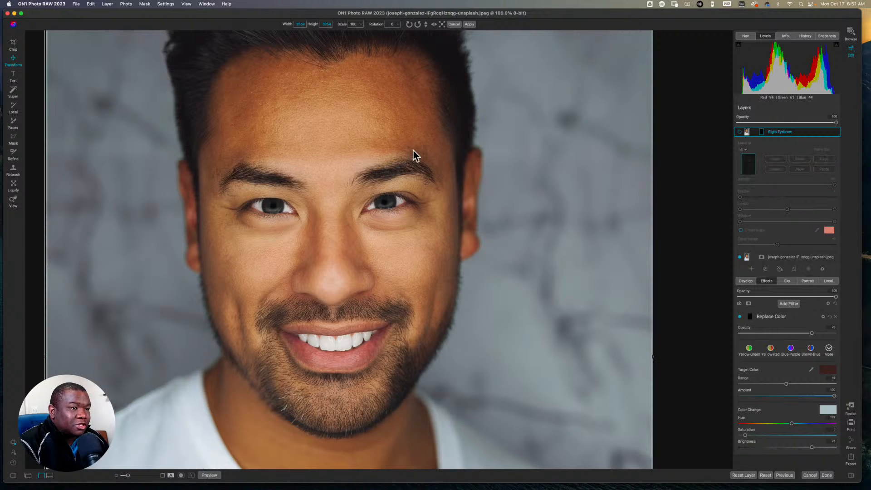
pyautogui.click(739, 131)
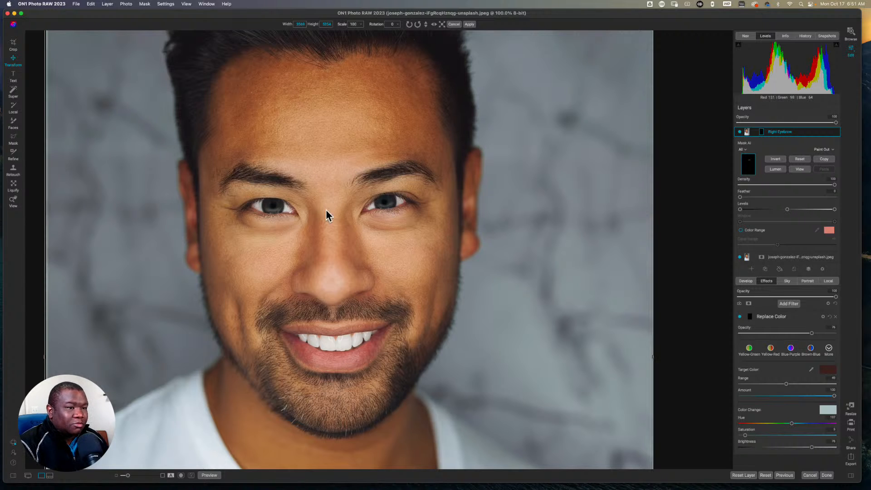
# Compare the whole portrait with the Right Eyebrow layer hidden and shown.
pyautogui.press('z')
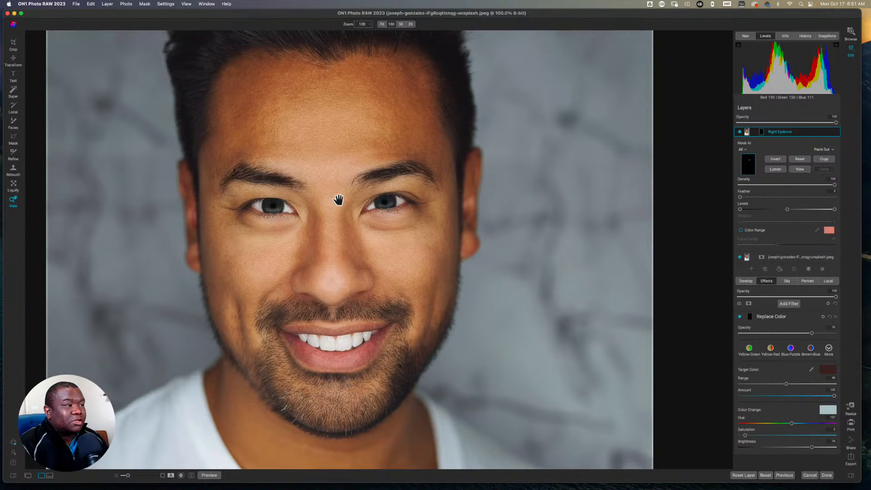
pyautogui.scroll(-5, 371, 236)
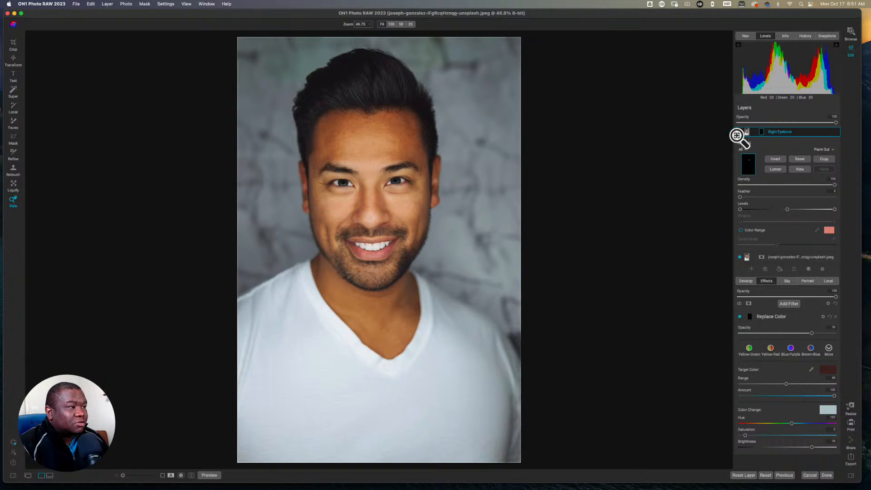
pyautogui.click(739, 131)
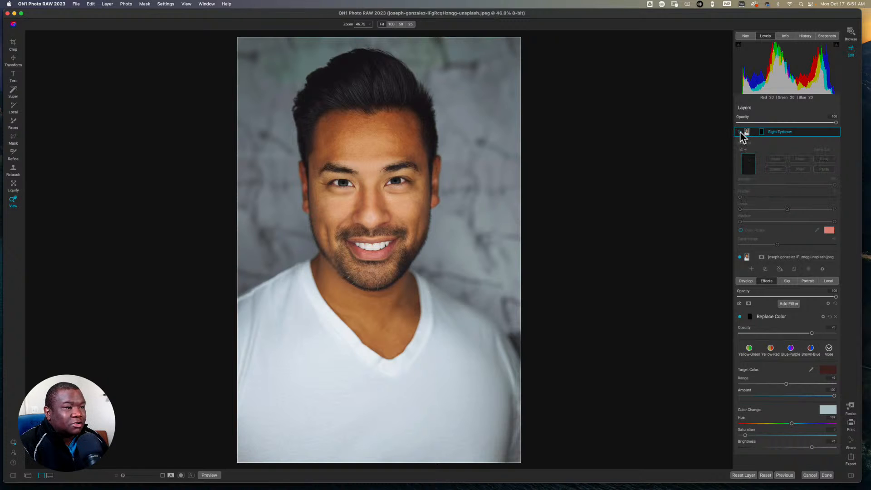
pyautogui.click(739, 131)
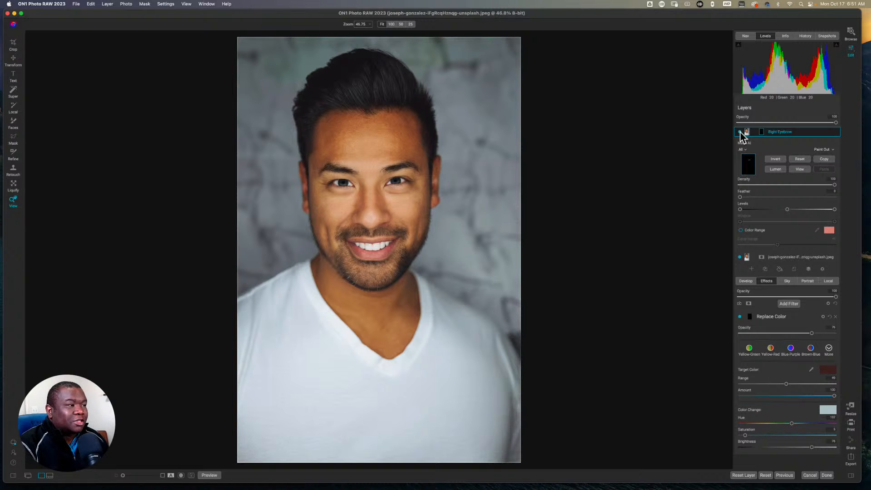
pyautogui.click(739, 132)
pyautogui.click(740, 132)
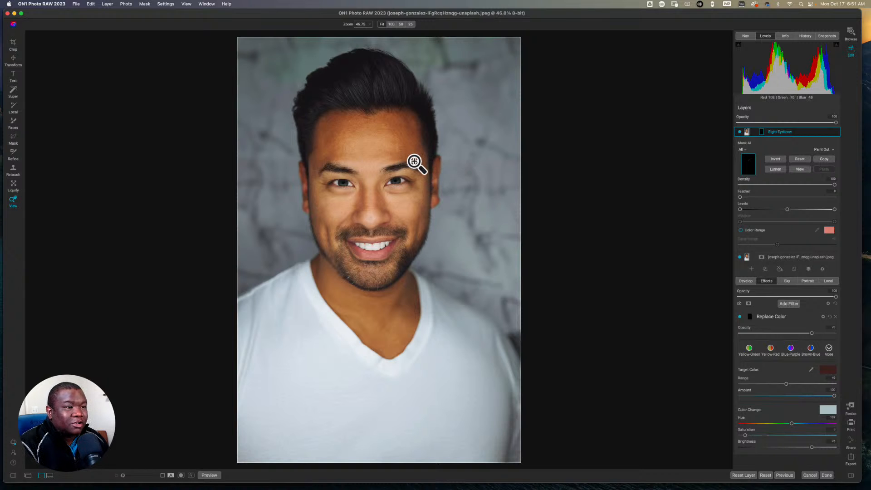
# Check the retouched face once more, save the finished layered edit, and return to the photo browser.
pyautogui.click(316, 165)
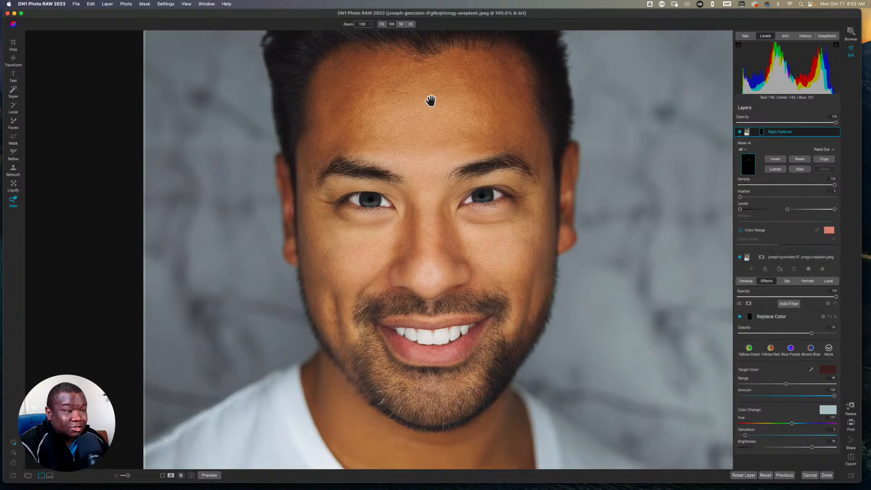
pyautogui.press('super+0')
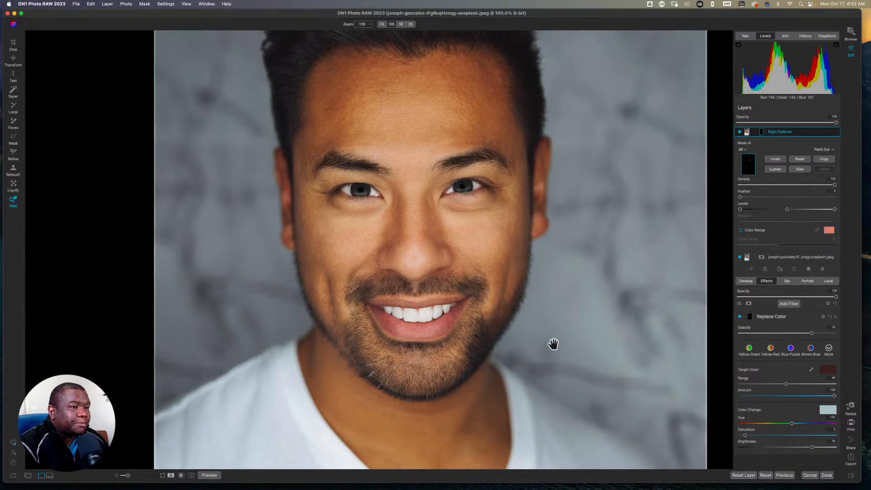
pyautogui.press('super+minus')
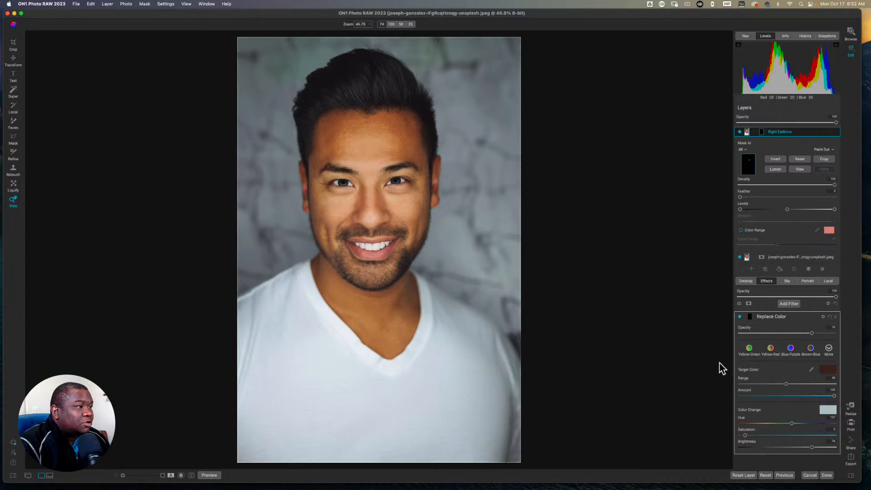
pyautogui.click(826, 475)
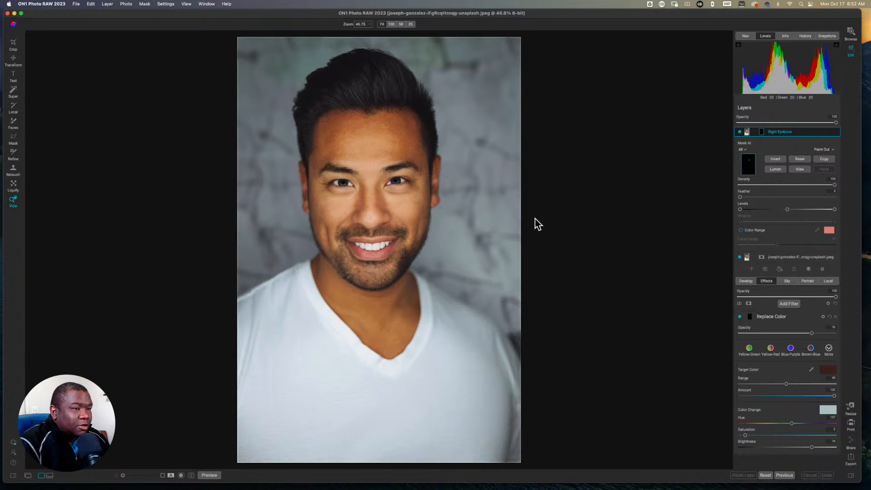
pyautogui.press('super+s')
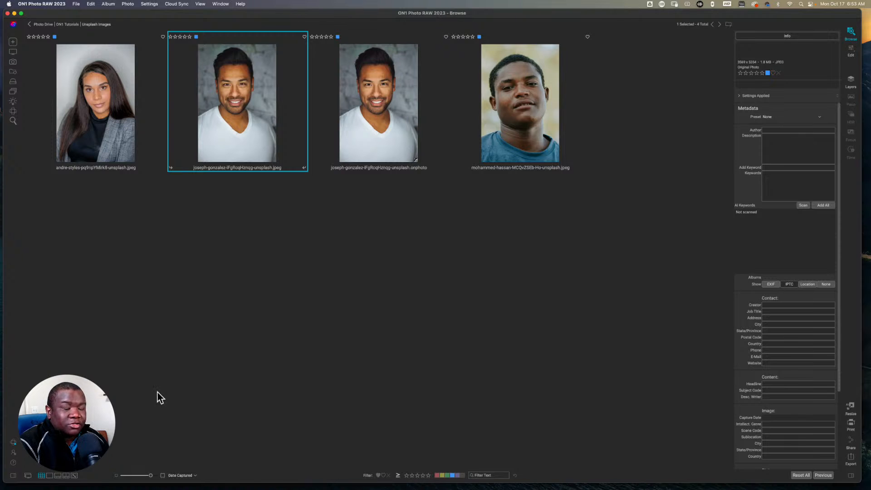
# Open the original JPEG and its retouched .onphoto version side by side in Compare view with Lock Pan & Zoom enabled.
pyautogui.keyDown('super'); pyautogui.click(361, 112); pyautogui.keyUp('super')
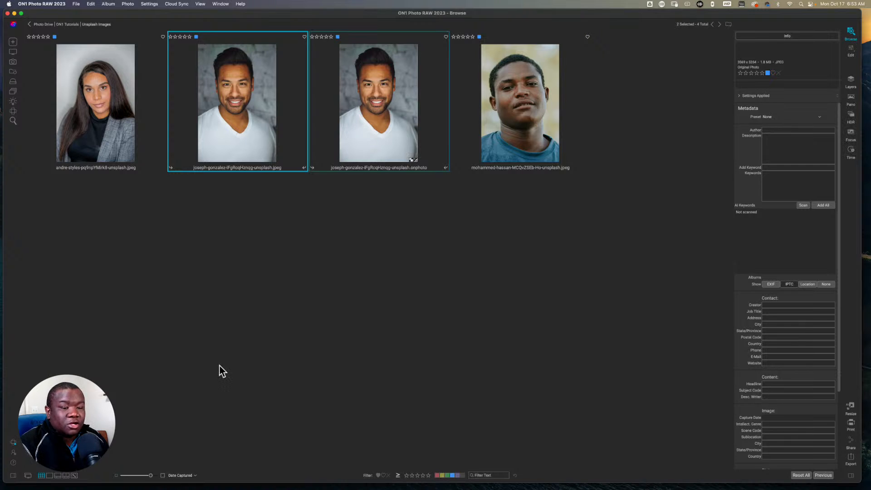
pyautogui.click(57, 474)
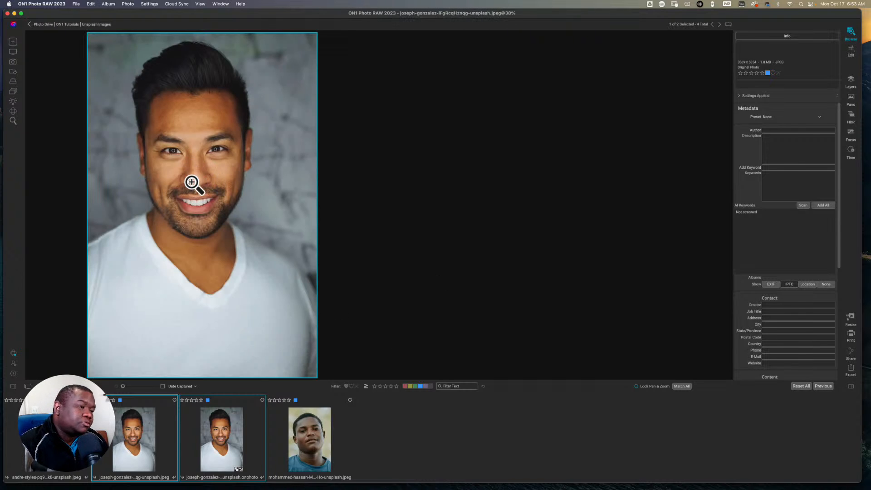
pyautogui.click(636, 386)
pyautogui.click(185, 147)
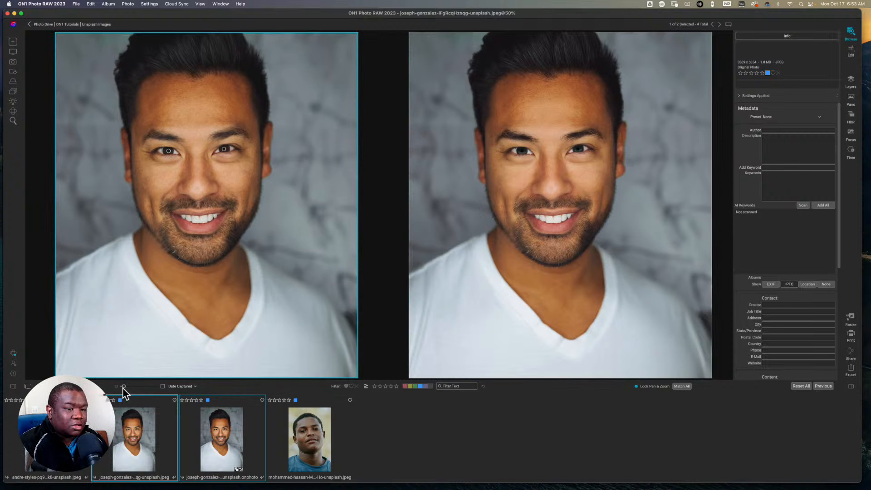
# Examine the eyes and eyebrows close up in the original and retouched versions of the portrait.
pyautogui.moveTo(123, 387); pyautogui.dragTo(129, 387)
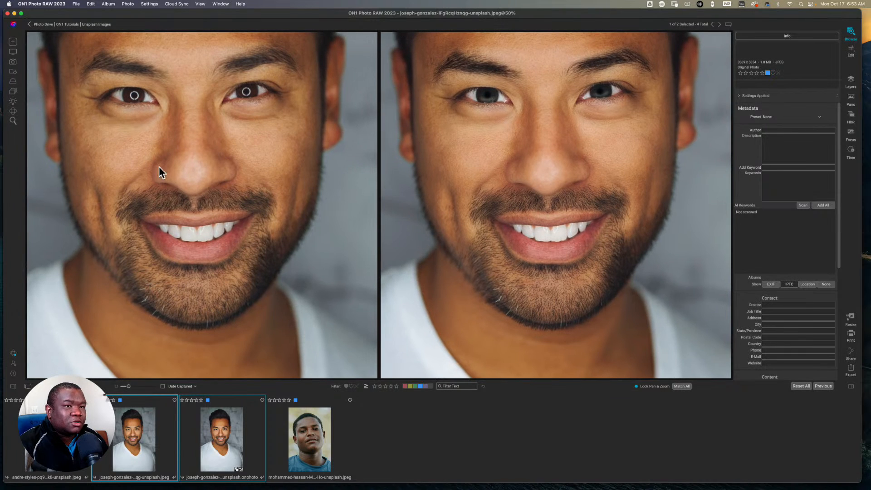
pyautogui.click(201, 118)
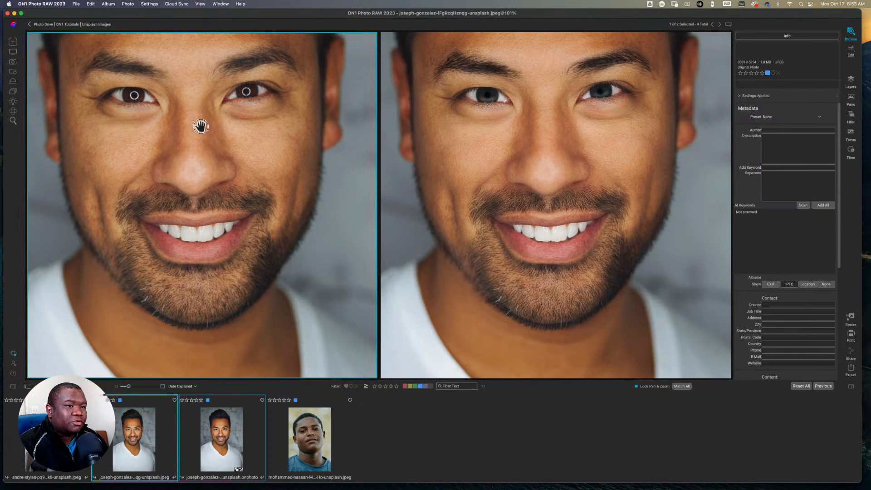
pyautogui.moveTo(194, 139); pyautogui.dragTo(193, 291)
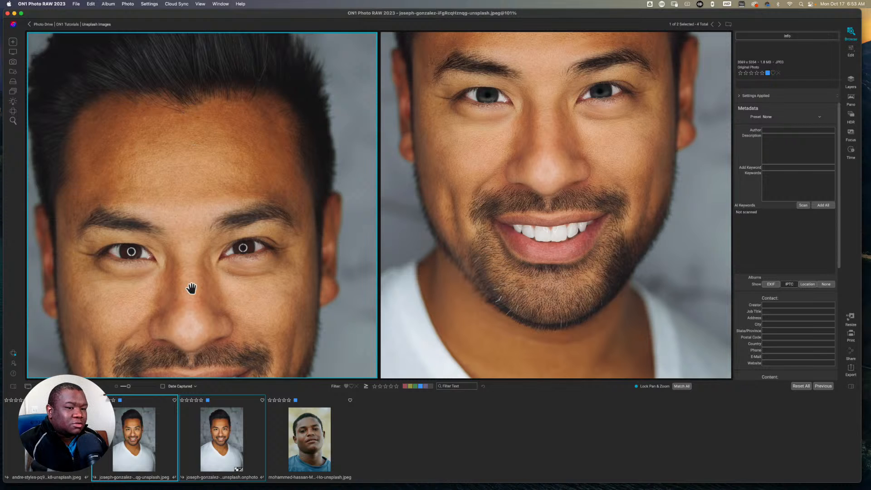
pyautogui.moveTo(190, 284); pyautogui.dragTo(190, 269)
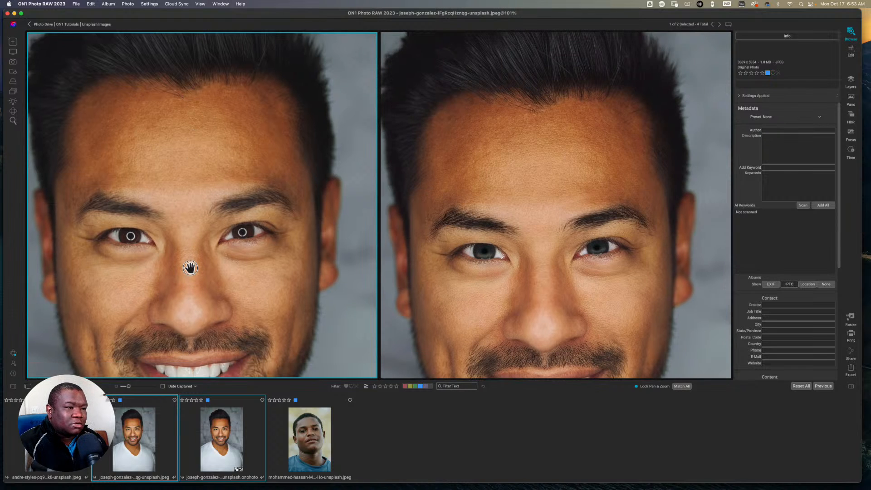
pyautogui.scroll(-2, 190, 271)
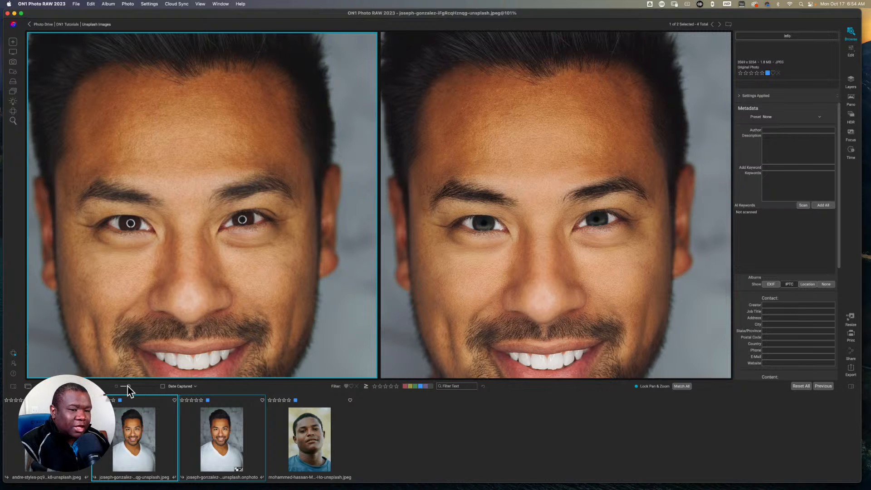
# Compare the whole head in the original and retouched portraits at a wider view.
pyautogui.moveTo(128, 386); pyautogui.dragTo(125, 386)
pyautogui.moveTo(126, 387); pyautogui.dragTo(123, 388)
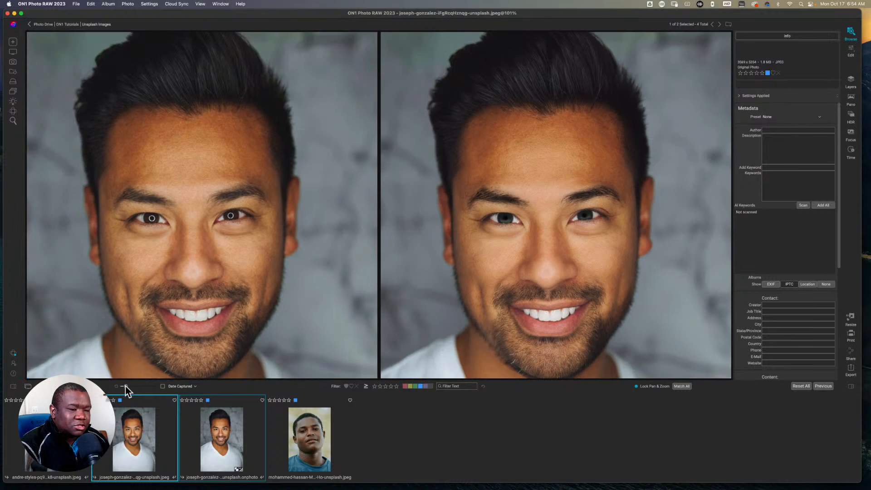
pyautogui.click(178, 224)
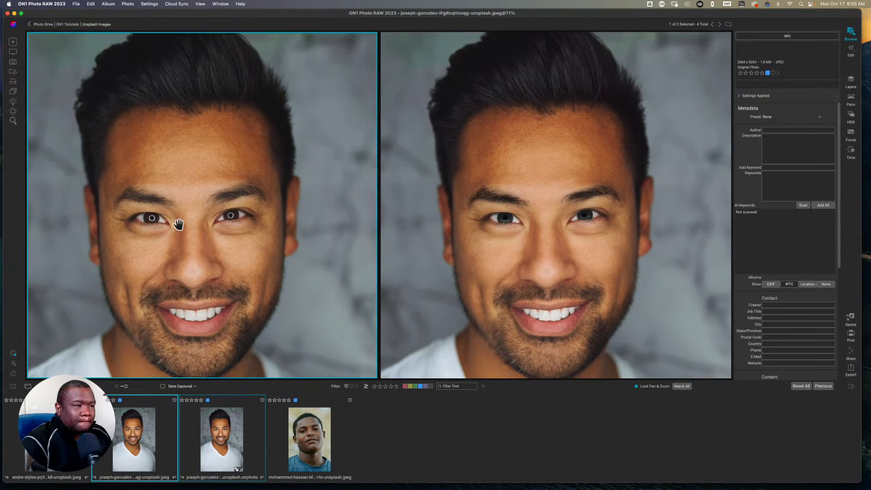